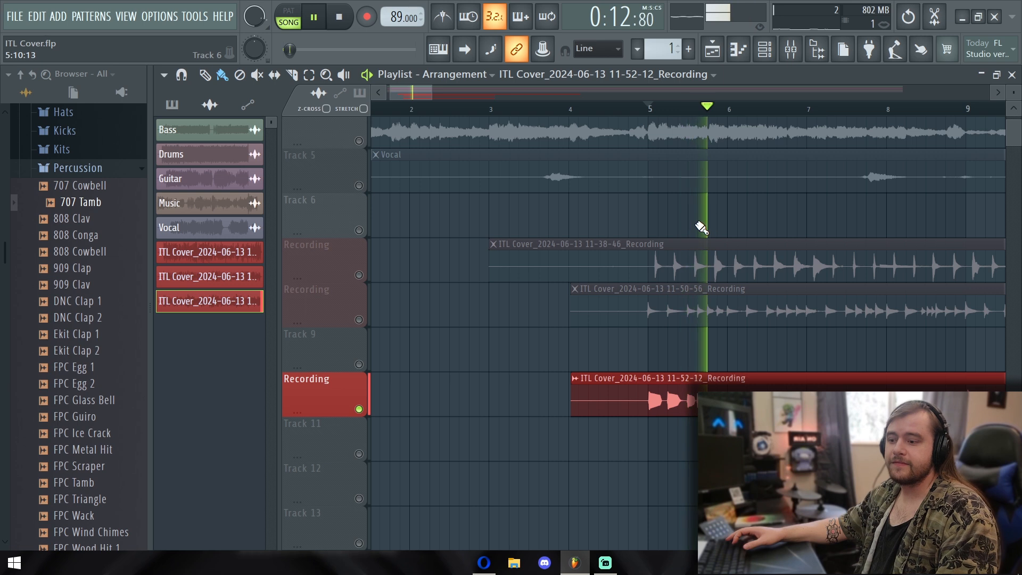
Solo the 11-50-56 recording's playlist track and play it from bar 5
{"action": "key", "text": "space"}
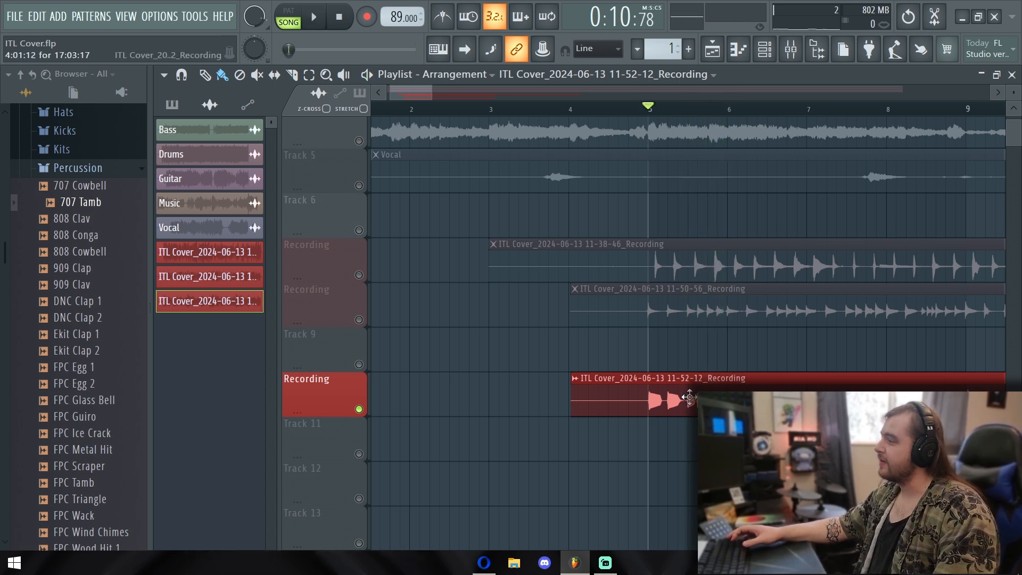
{"action": "left_click", "coordinate": [359, 320]}
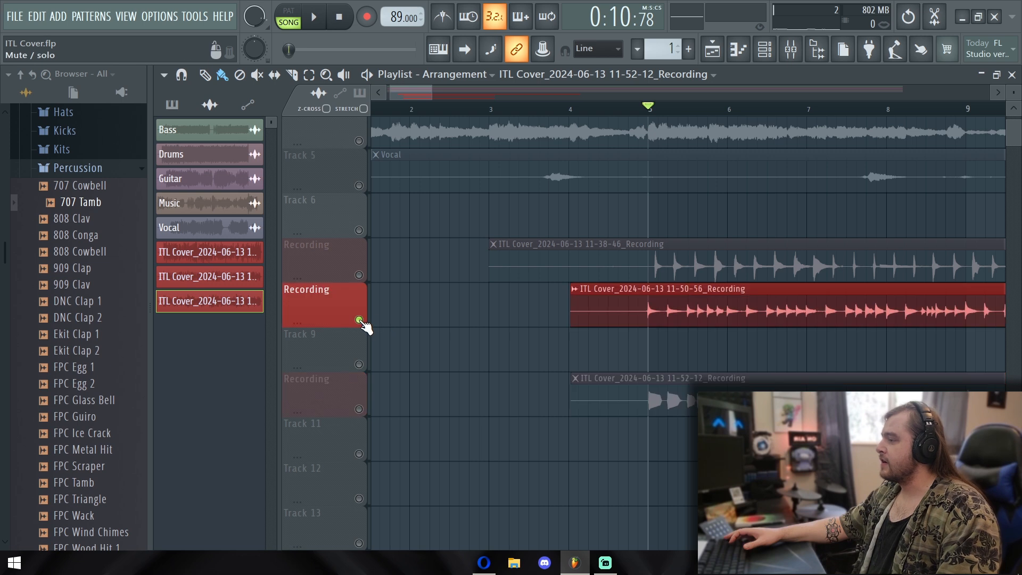
{"action": "key", "text": "space"}
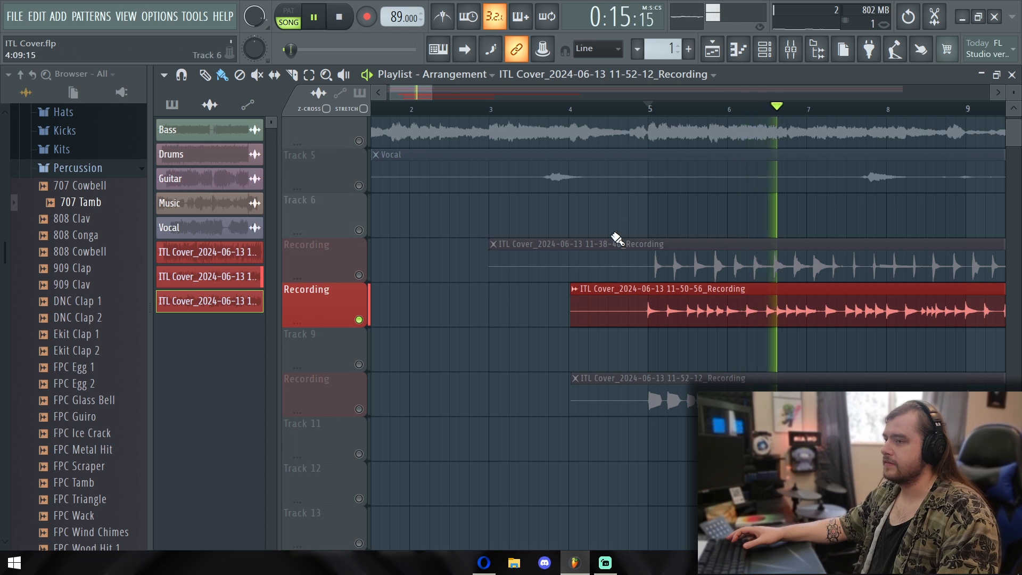
{"action": "key", "text": "space"}
Unmute the 11-52-12 recording's playlist track and play both recordings together
{"action": "left_click", "coordinate": [359, 410]}
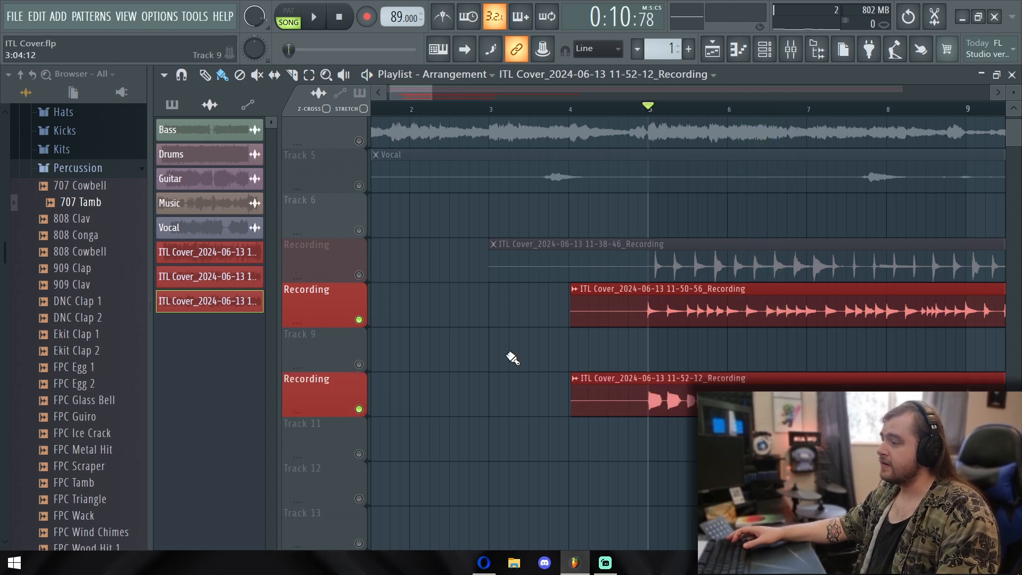
{"action": "key", "text": "space"}
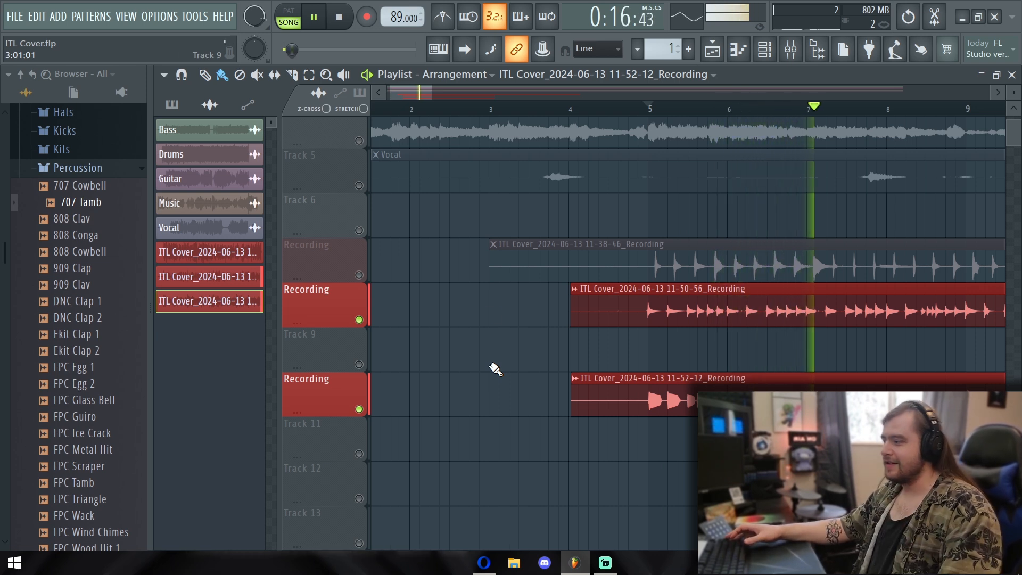
{"action": "key", "text": "space"}
Unmute the Drums track in the playlist and play it along with the two recordings
{"action": "scroll", "coordinate": [528, 373], "scroll_direction": "up", "scroll_amount": 3}
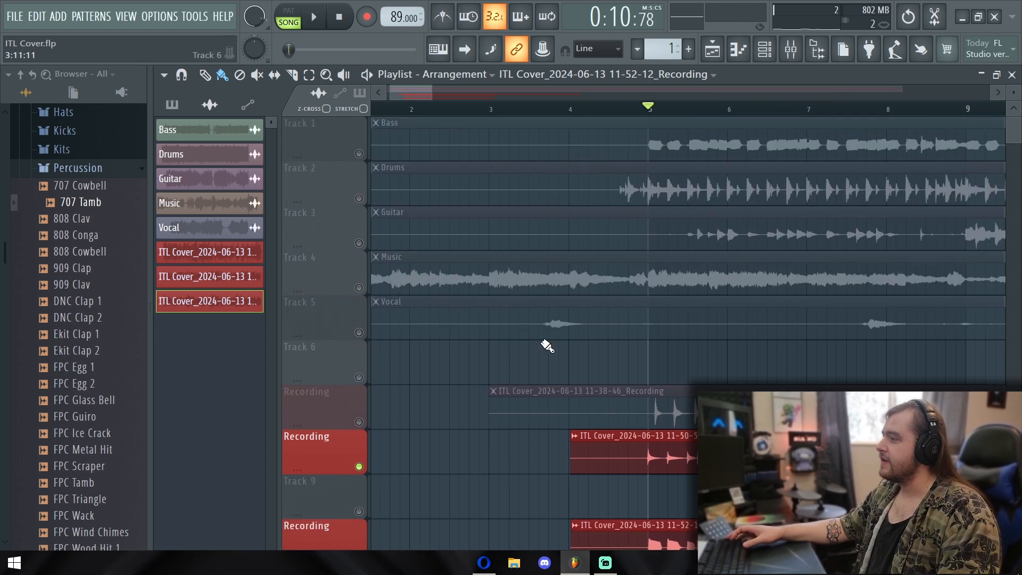
{"action": "scroll", "coordinate": [520, 190], "scroll_direction": "down", "scroll_amount": 4}
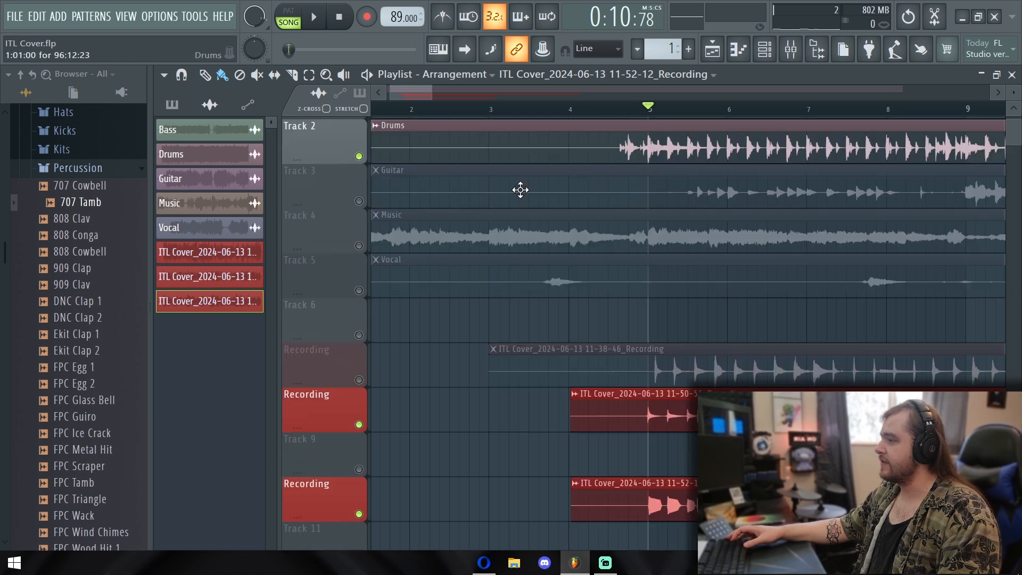
{"action": "key", "text": "space"}
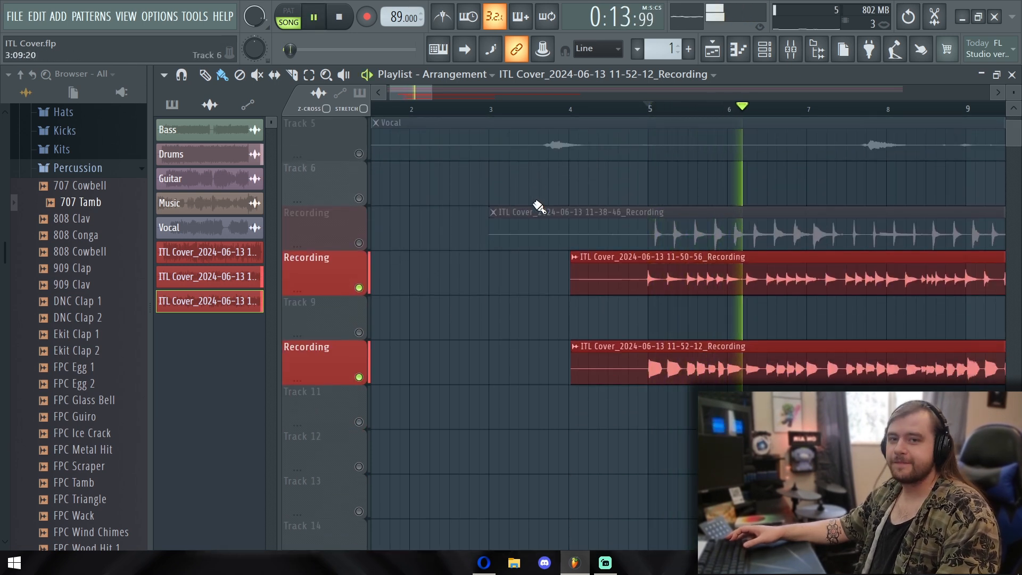
{"action": "key", "text": "space"}
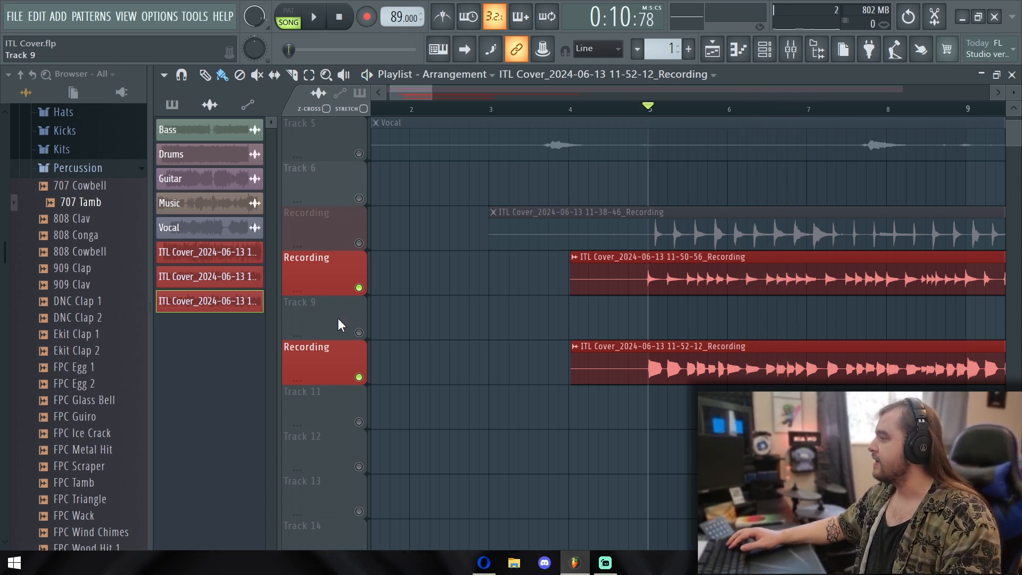
Move the 11-52-12 clip to Track 11 and the 11-50-56 clip to Track 12 starting at bar 4, and unmute both tracks
{"action": "scroll", "coordinate": [544, 294], "scroll_direction": "down", "scroll_amount": 1}
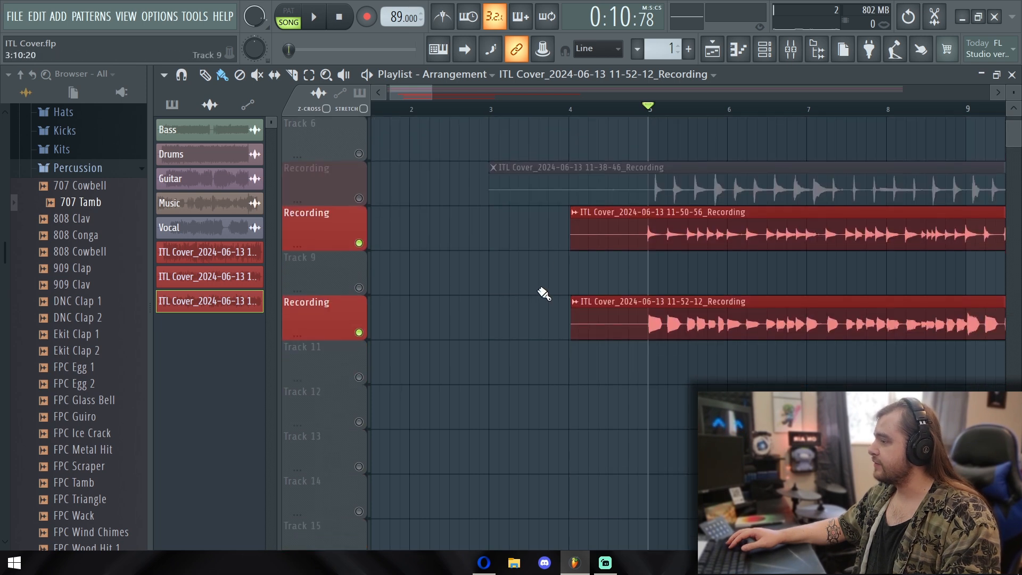
{"action": "left_click_drag", "start_coordinate": [689, 325], "coordinate": [689, 376]}
{"action": "left_click_drag", "start_coordinate": [678, 234], "coordinate": [683, 373]}
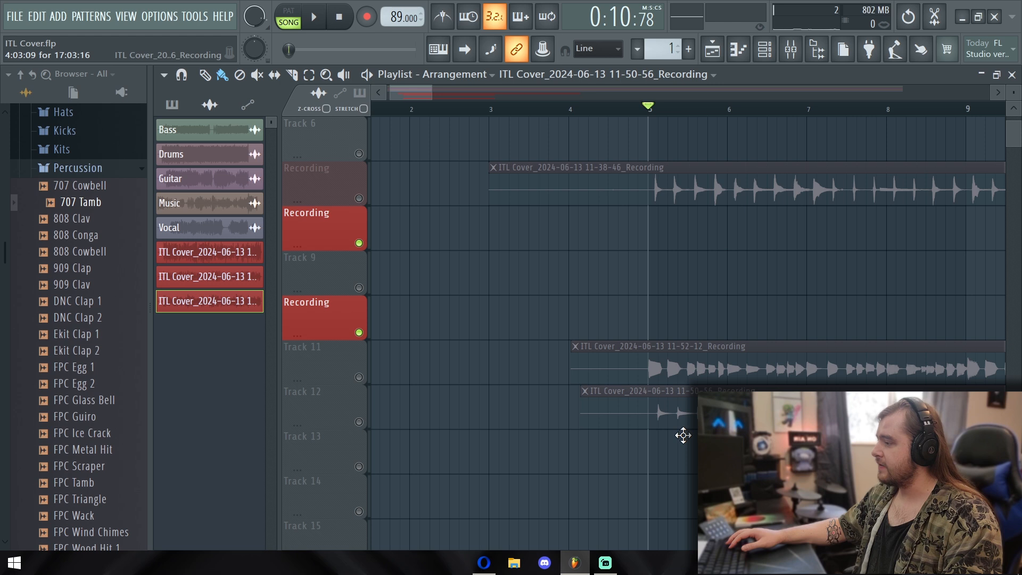
{"action": "left_click", "coordinate": [358, 377]}
{"action": "left_click", "coordinate": [359, 422]}
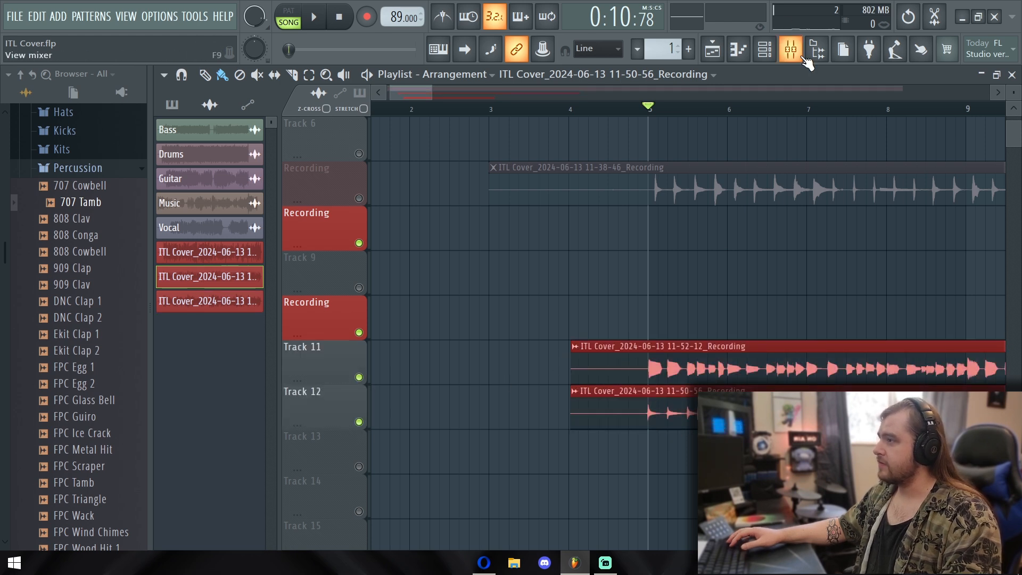
Route the 11-50-56 recording to the Acoustic Guitar mixer track and the 11-52-12 recording to mixer track 8, Bass
{"action": "left_click", "coordinate": [796, 55]}
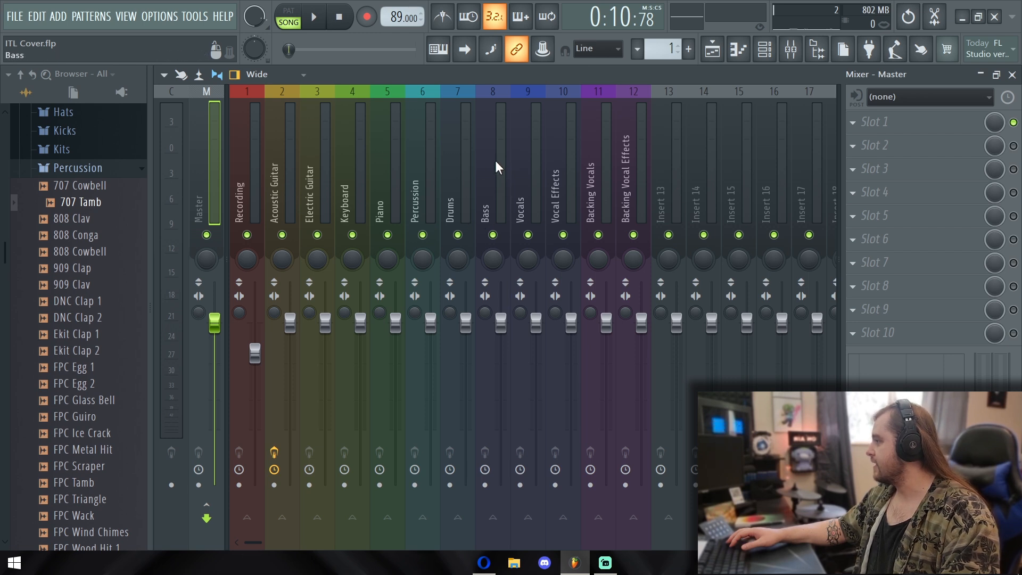
{"action": "left_click", "coordinate": [712, 49]}
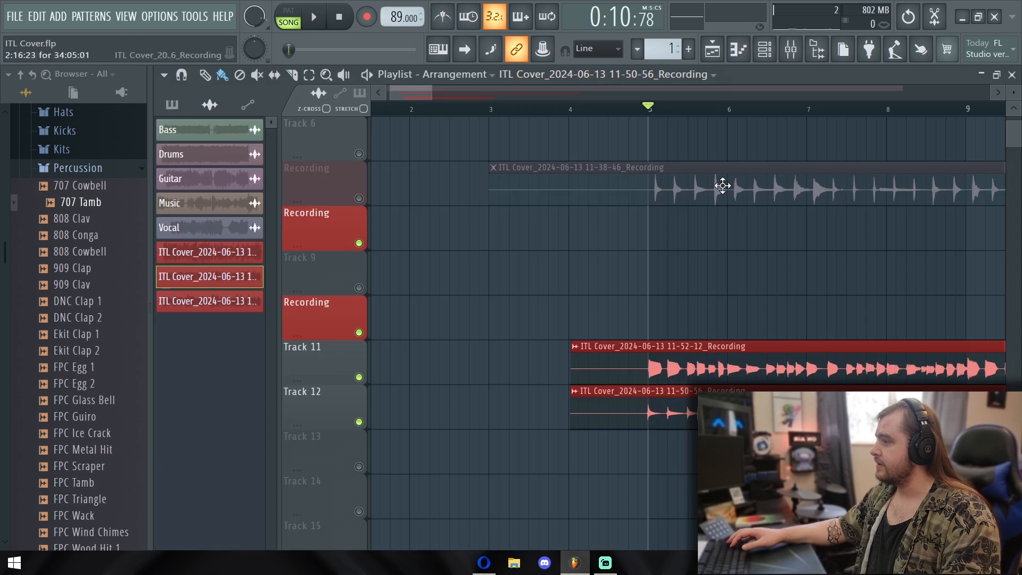
{"action": "double_click", "coordinate": [618, 406]}
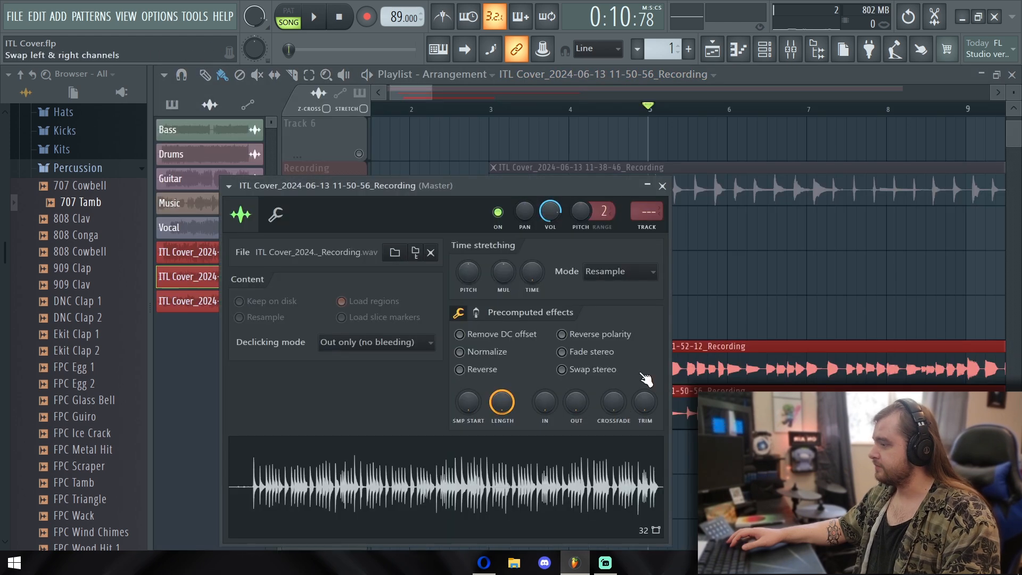
{"action": "left_click", "coordinate": [662, 186]}
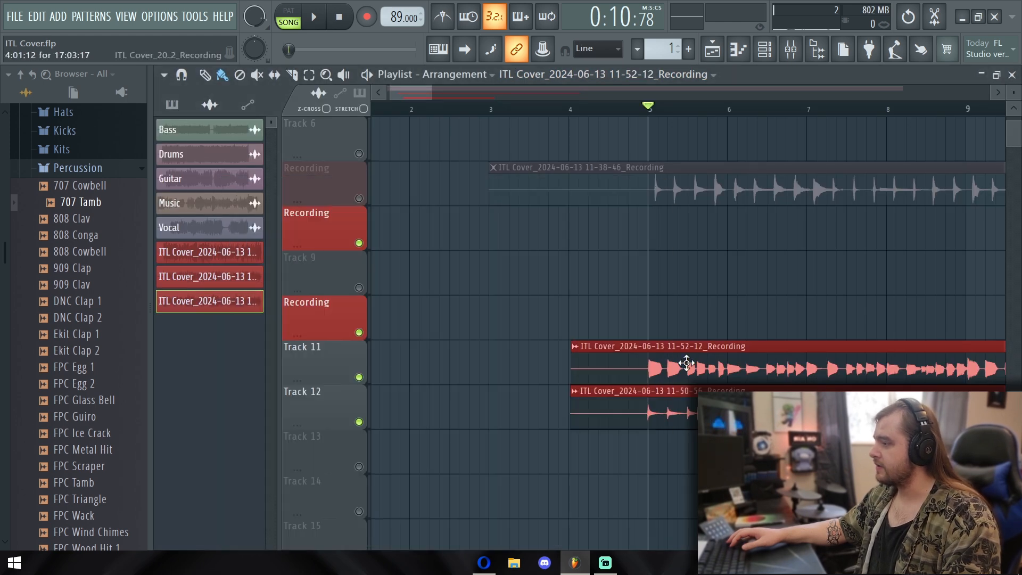
{"action": "double_click", "coordinate": [685, 363]}
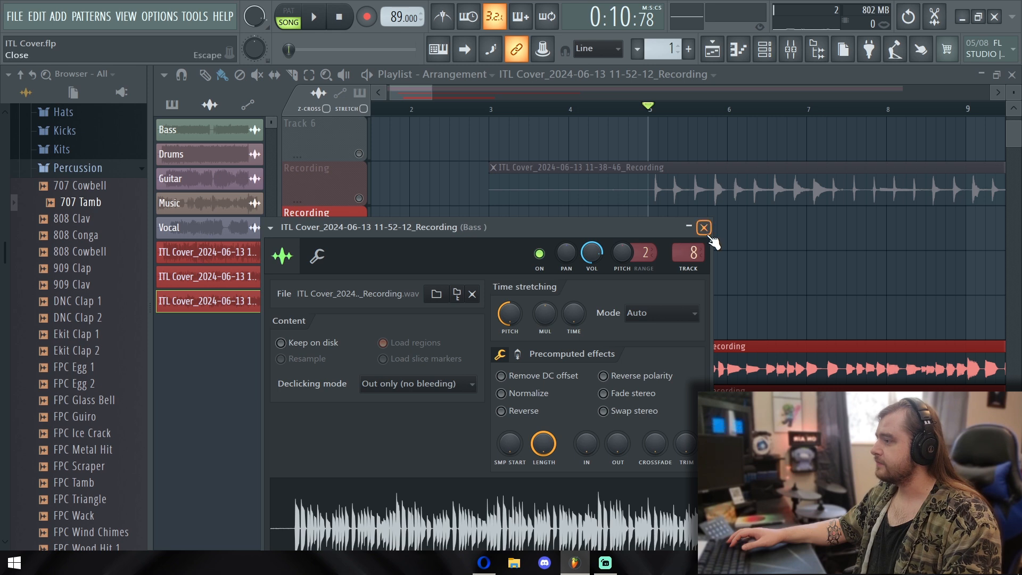
{"action": "left_click", "coordinate": [703, 228]}
{"action": "left_click", "coordinate": [711, 407]}
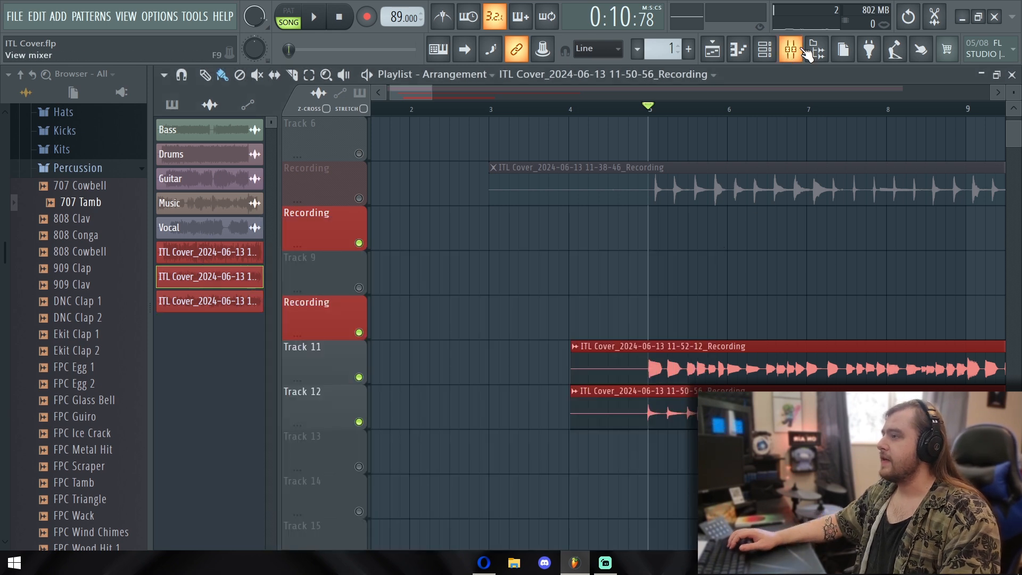
{"action": "right_click", "coordinate": [364, 419]}
{"action": "left_click", "coordinate": [360, 422]}
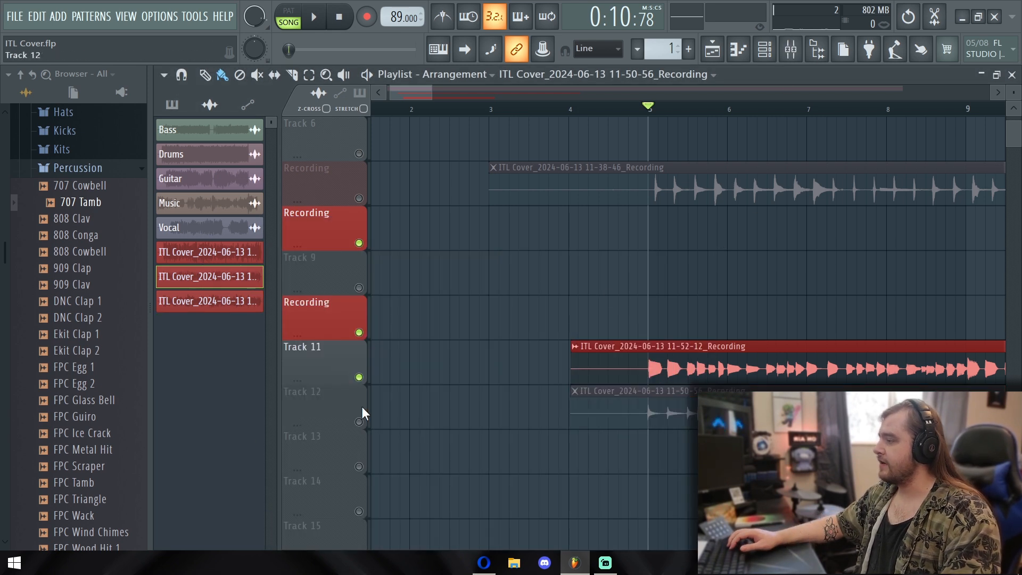
{"action": "left_click", "coordinate": [360, 422]}
Solo the Acoustic Guitar track in the mixer and play the arrangement
{"action": "left_click", "coordinate": [798, 49]}
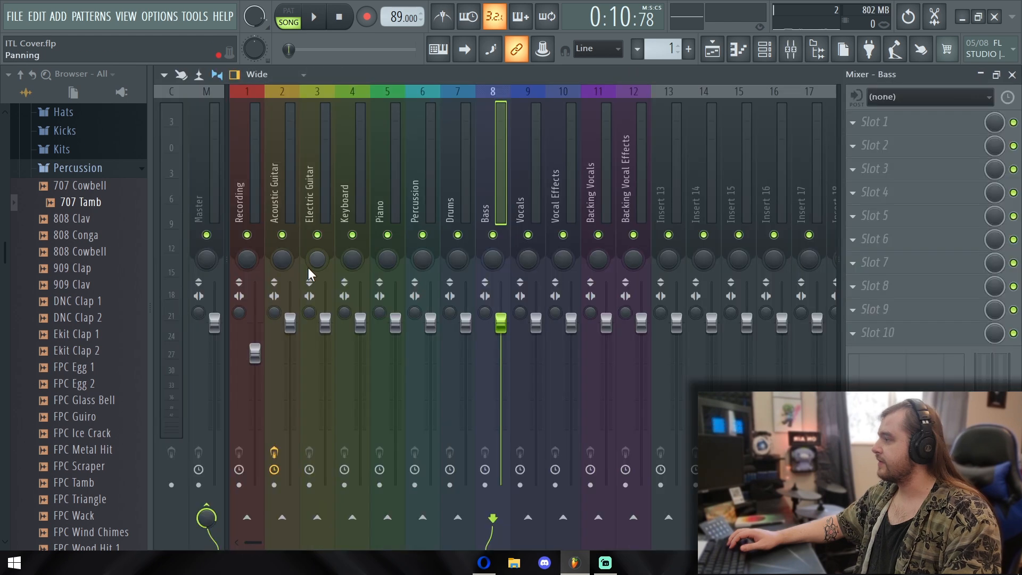
{"action": "key", "text": "space"}
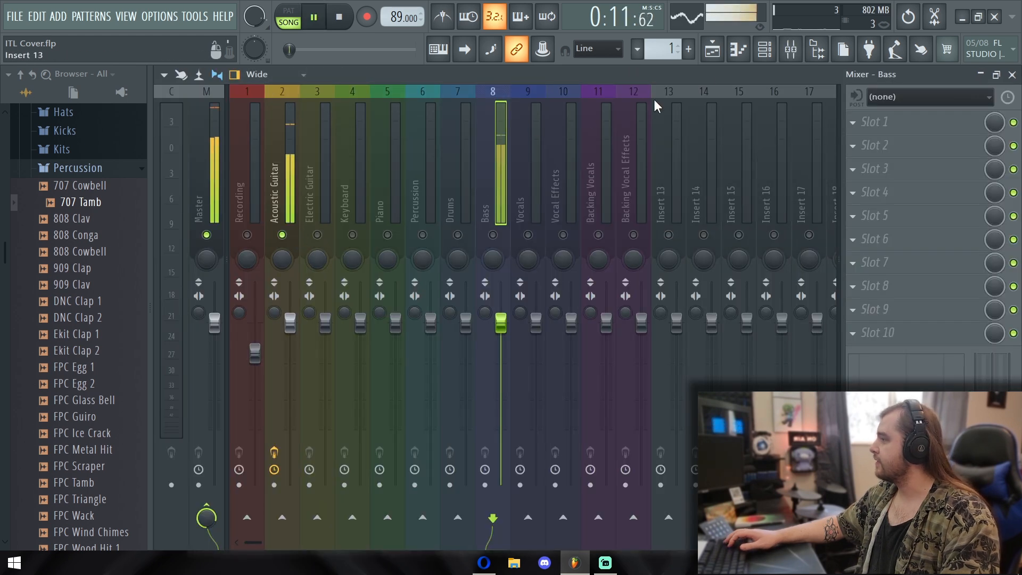
{"action": "key", "text": "space"}
Return to the playlist and mute the Drums track
{"action": "left_click", "coordinate": [712, 49]}
{"action": "scroll", "coordinate": [659, 199], "scroll_direction": "up", "scroll_amount": 5}
{"action": "left_click", "coordinate": [360, 198]}
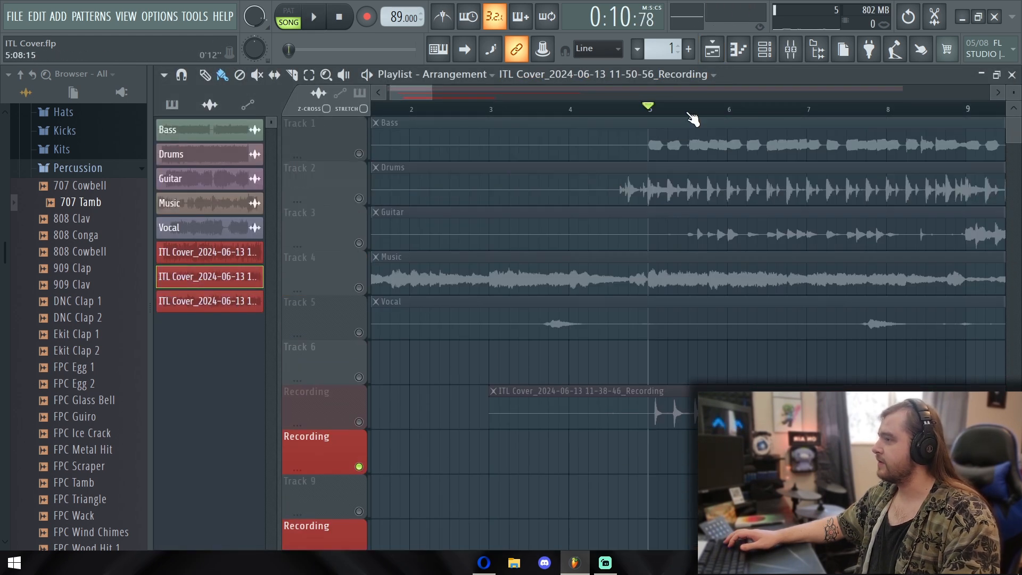
Play the soloed acoustic guitar and select its mixer track to show its effects
{"action": "key", "text": "space"}
{"action": "left_click", "coordinate": [799, 52]}
{"action": "left_click", "coordinate": [281, 171]}
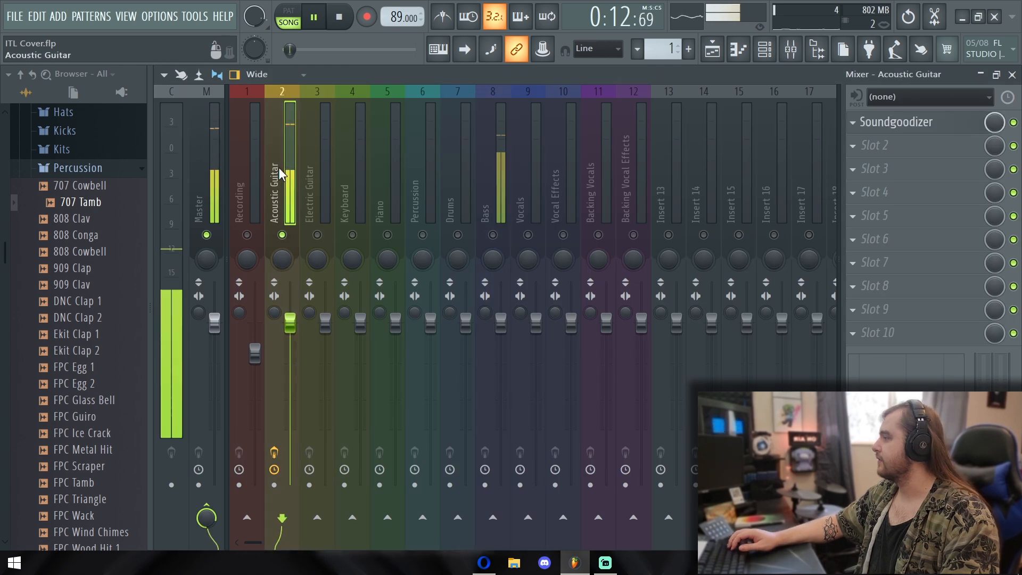
{"action": "key", "text": "space"}
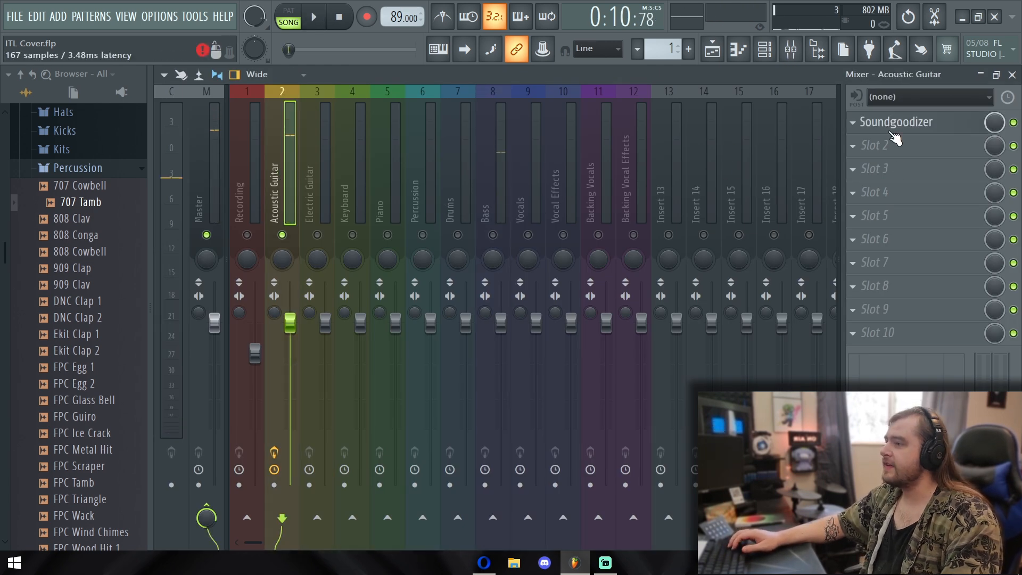
Inspect the Soundgoodizer settings on the Acoustic Guitar mixer track, then close the plugin
{"action": "left_click", "coordinate": [892, 125]}
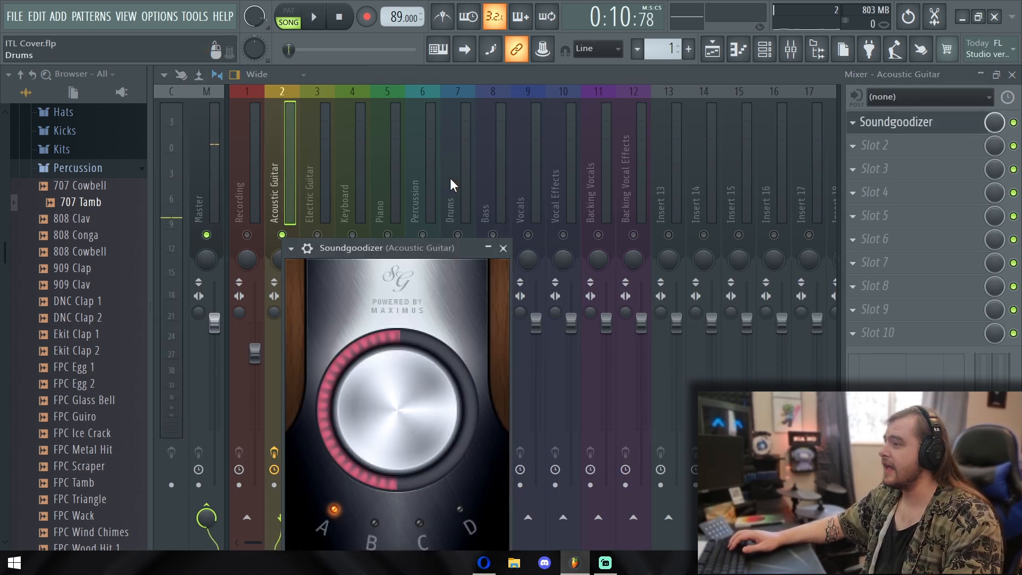
{"action": "left_click_drag", "start_coordinate": [426, 248], "coordinate": [453, 142]}
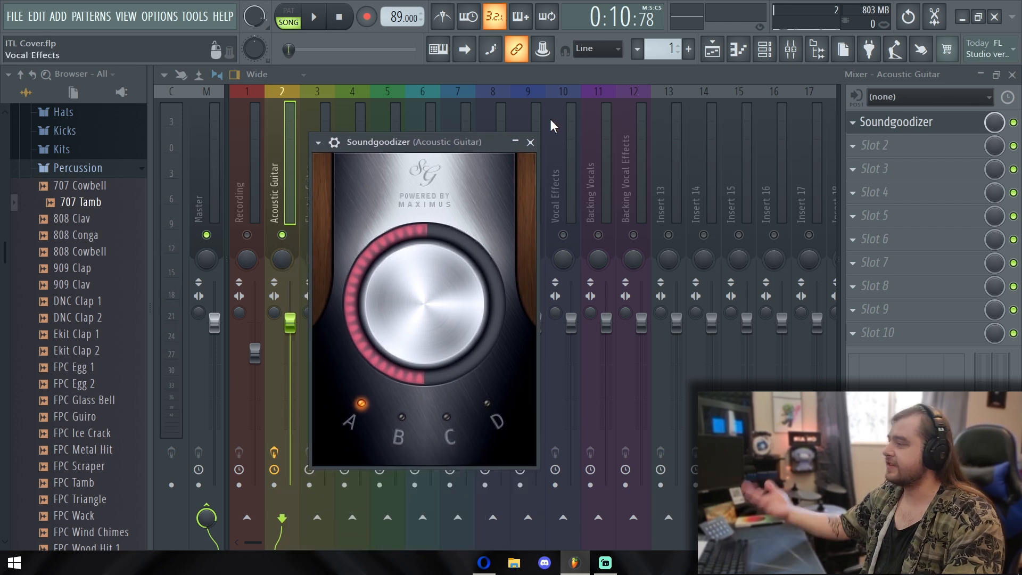
{"action": "left_click", "coordinate": [530, 142]}
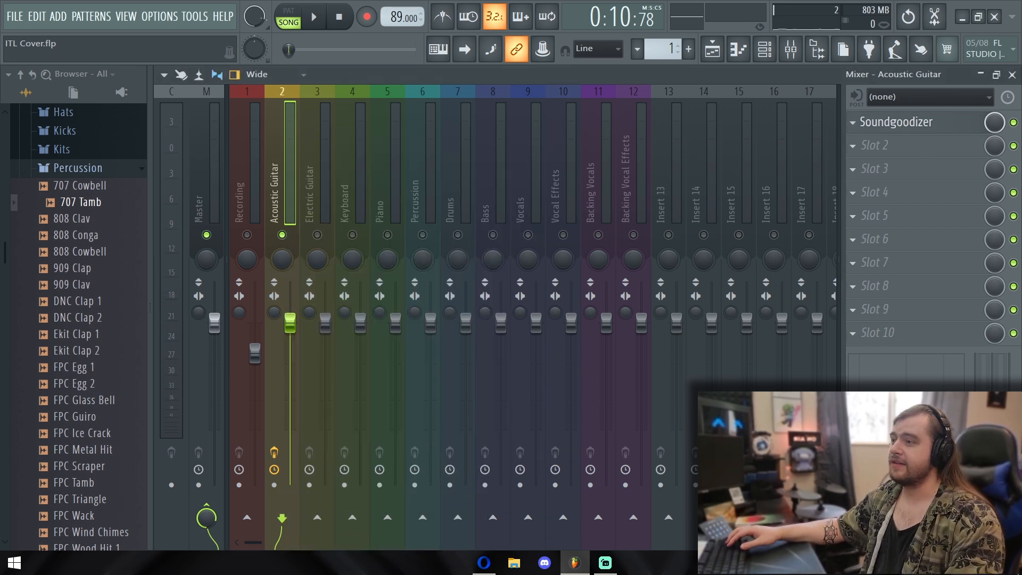
Compare the acoustic guitar's sound with Soundgoodizer bypassed and enabled during playback
{"action": "key", "text": "space"}
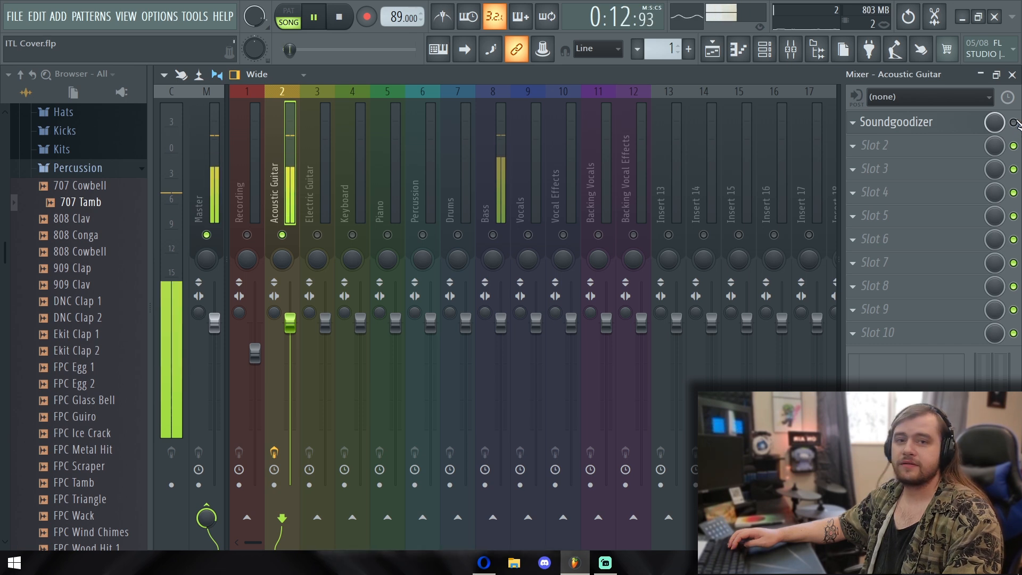
{"action": "key", "text": "space"}
{"action": "key", "text": "space"}
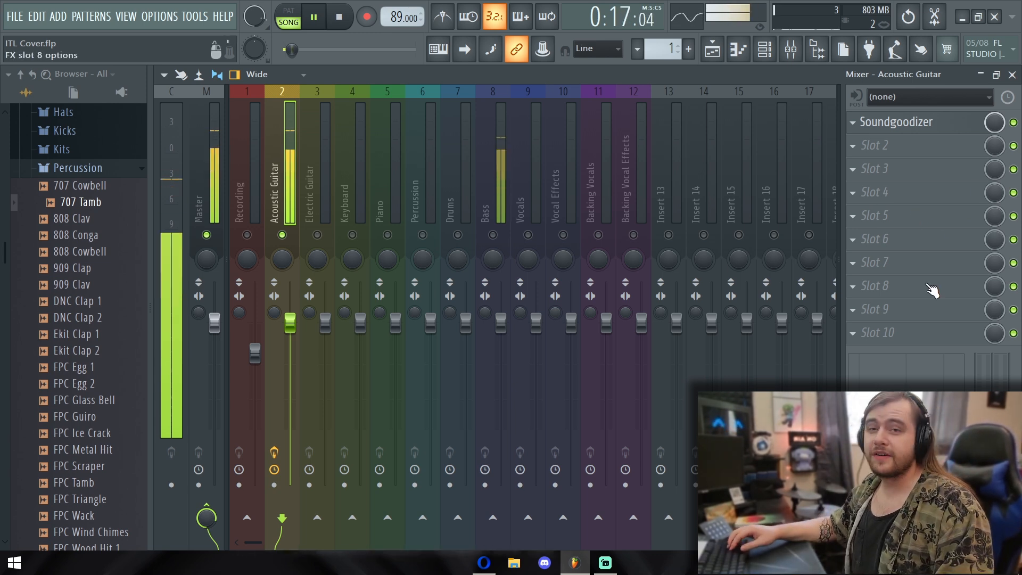
{"action": "key", "text": "space"}
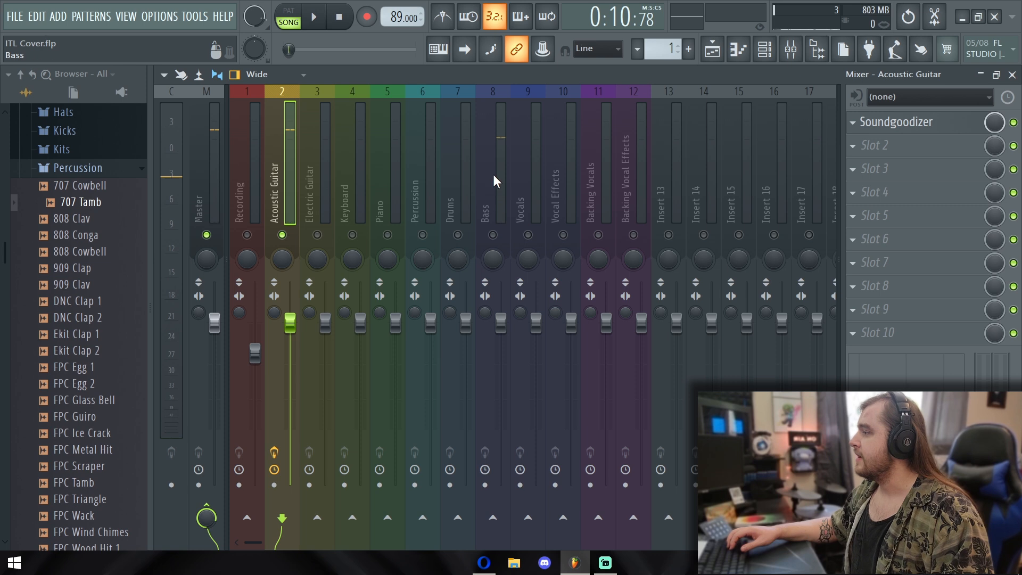
Solo the Bass mixer track and load Fruity Parametric EQ 2 into its first effect slot during playback
{"action": "left_click", "coordinate": [500, 198]}
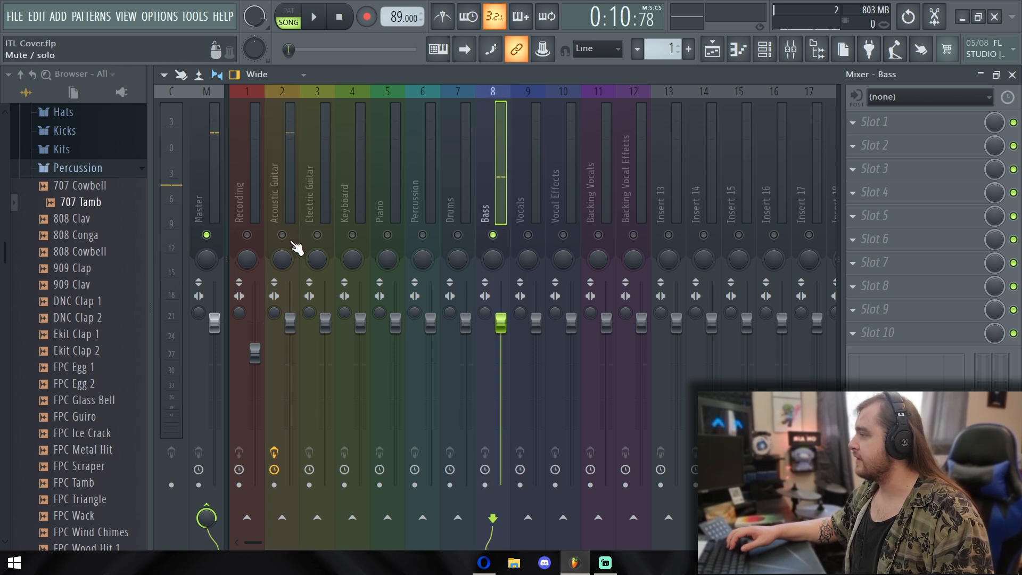
{"action": "key", "text": "space"}
{"action": "left_click", "coordinate": [884, 123]}
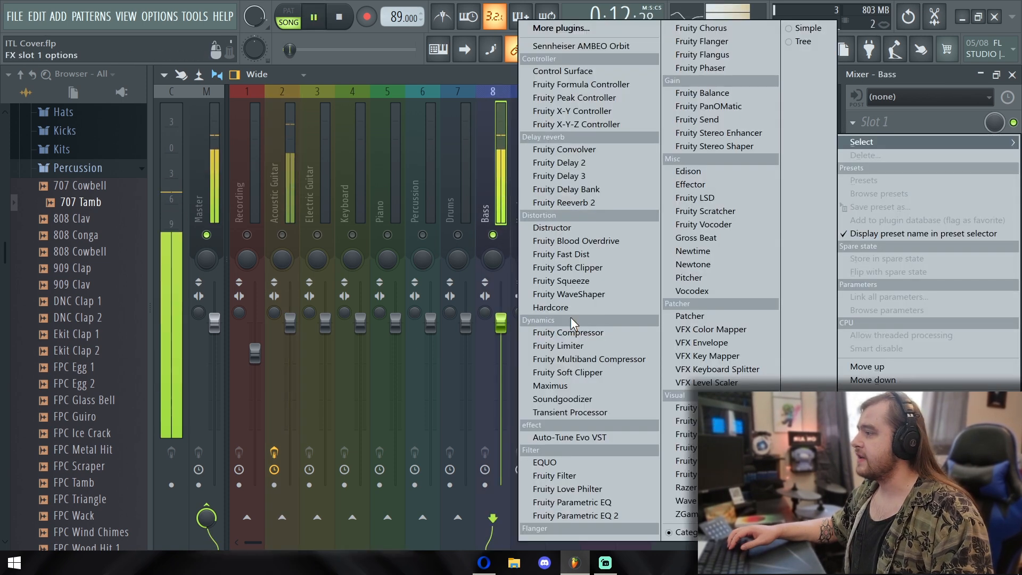
{"action": "left_click", "coordinate": [639, 517]}
Shape the bass EQ: raise band 2 about 7 dB, lower band 1 slightly, cut band 6 about 14 dB, and raise band 7 about 8 dB
{"action": "left_click_drag", "start_coordinate": [310, 295], "coordinate": [312, 267]}
{"action": "left_click_drag", "start_coordinate": [275, 295], "coordinate": [274, 300]}
{"action": "left_click_drag", "start_coordinate": [452, 294], "coordinate": [449, 352]}
{"action": "left_click_drag", "start_coordinate": [487, 295], "coordinate": [479, 262]}
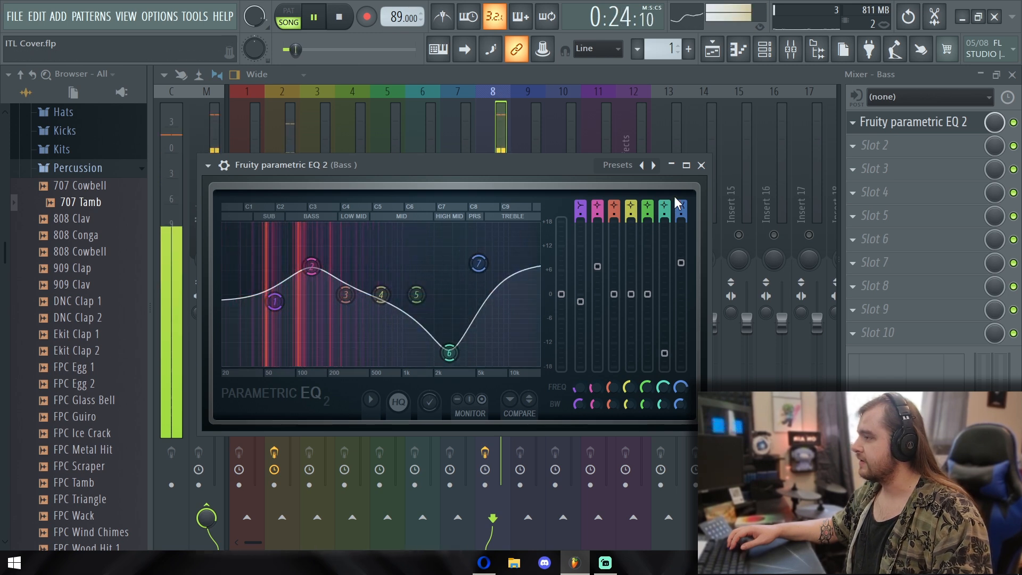
Close the equalizer, unmute the Acoustic Guitar mixer track, and play it together with the bass
{"action": "key", "text": "space"}
{"action": "left_click", "coordinate": [701, 165]}
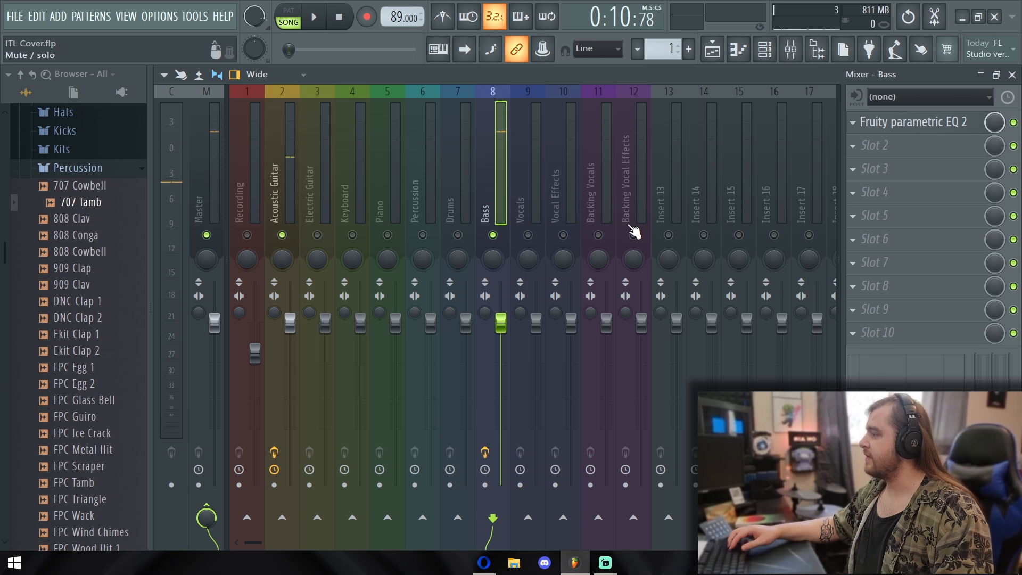
{"action": "key", "text": "space"}
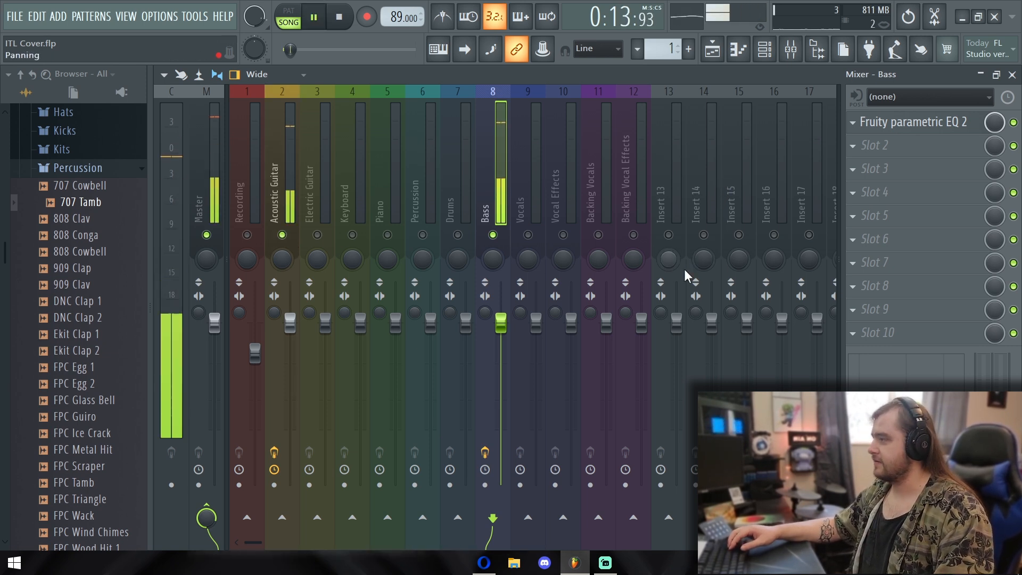
Unmute the Drums track in the playlist and play the song from just before the drums enter, at about 4:10
{"action": "key", "text": "space"}
{"action": "left_click", "coordinate": [713, 49]}
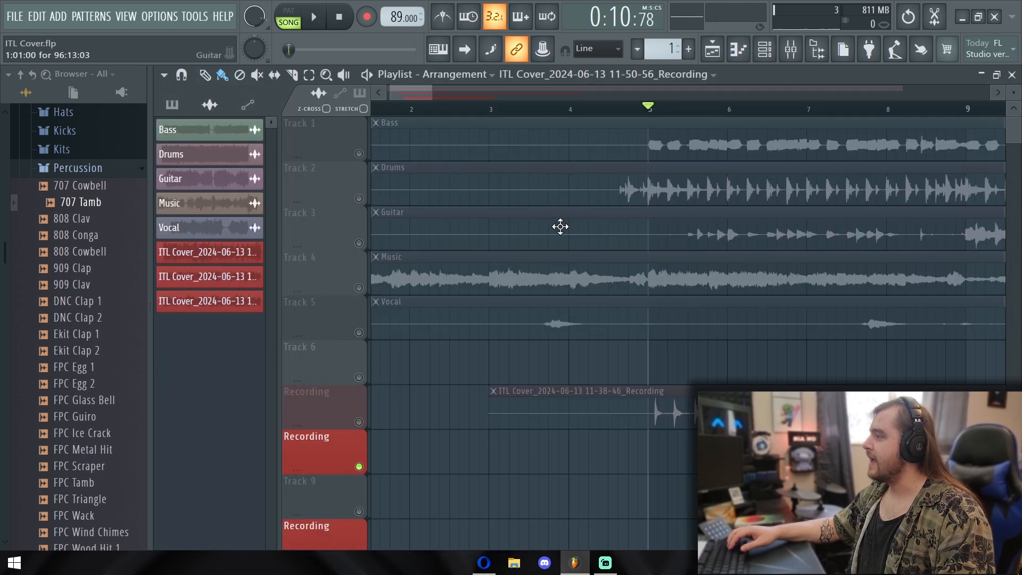
{"action": "left_click", "coordinate": [360, 199]}
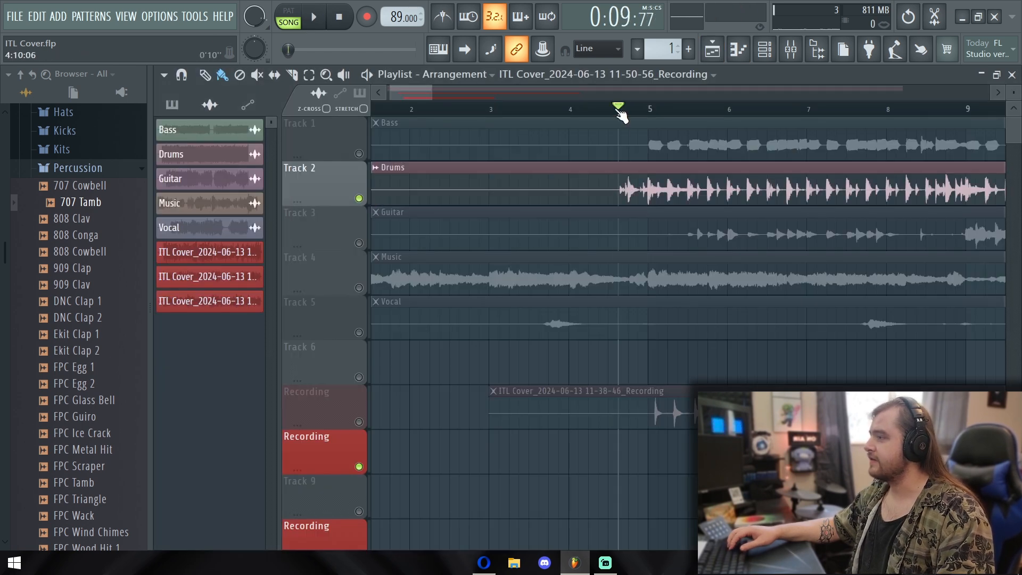
{"action": "key", "text": "space"}
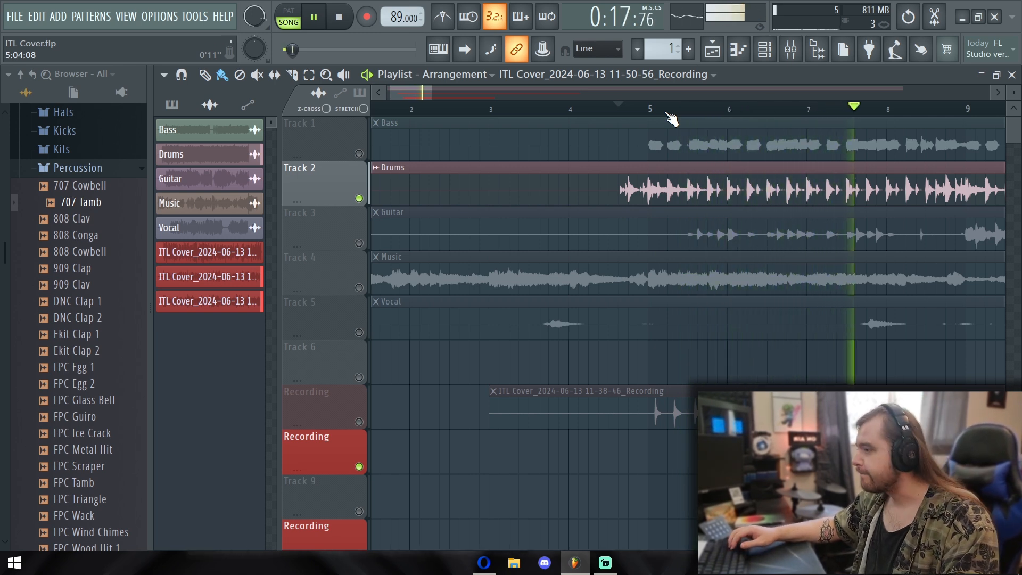
{"action": "left_click_drag", "start_coordinate": [417, 92], "coordinate": [452, 93]}
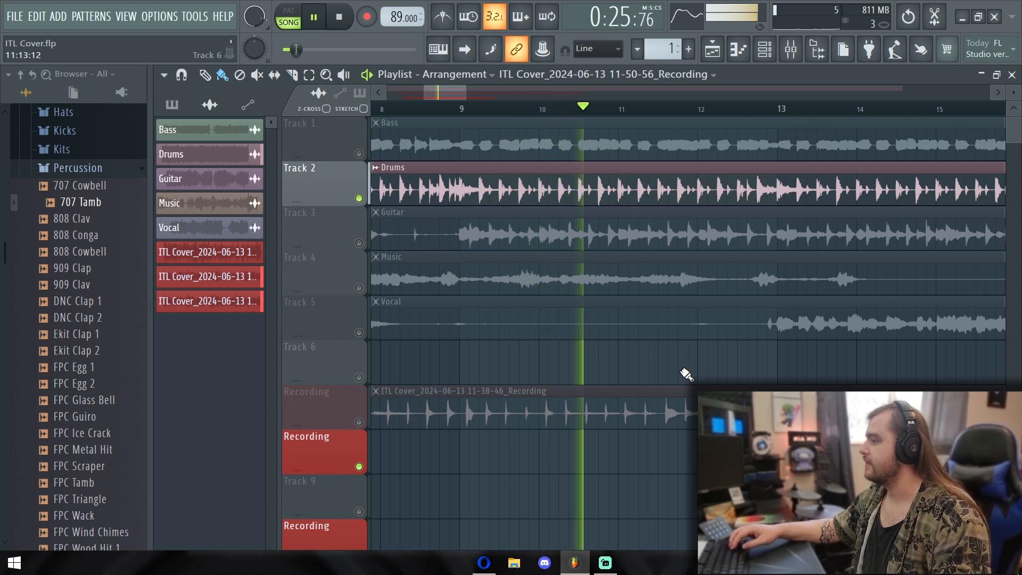
Unmute the Guitar track and the 11-38-46 Recording track, move that recording's clip to just past bar 8, and play them together
{"action": "key", "text": "space"}
{"action": "scroll", "coordinate": [650, 384], "scroll_direction": "down", "scroll_amount": 5}
{"action": "left_click_drag", "start_coordinate": [578, 283], "coordinate": [853, 328]}
{"action": "left_click", "coordinate": [360, 242]}
{"action": "left_click_drag", "start_coordinate": [424, 235], "coordinate": [761, 245]}
{"action": "scroll", "coordinate": [806, 317], "scroll_direction": "up", "scroll_amount": 4}
{"action": "left_click_drag", "start_coordinate": [879, 337], "coordinate": [818, 340]}
{"action": "left_click_drag", "start_coordinate": [722, 394], "coordinate": [662, 395]}
{"action": "left_click", "coordinate": [359, 243]}
{"action": "key", "text": "space"}
{"action": "left_click", "coordinate": [562, 109]}
{"action": "left_click_drag", "start_coordinate": [675, 407], "coordinate": [844, 406]}
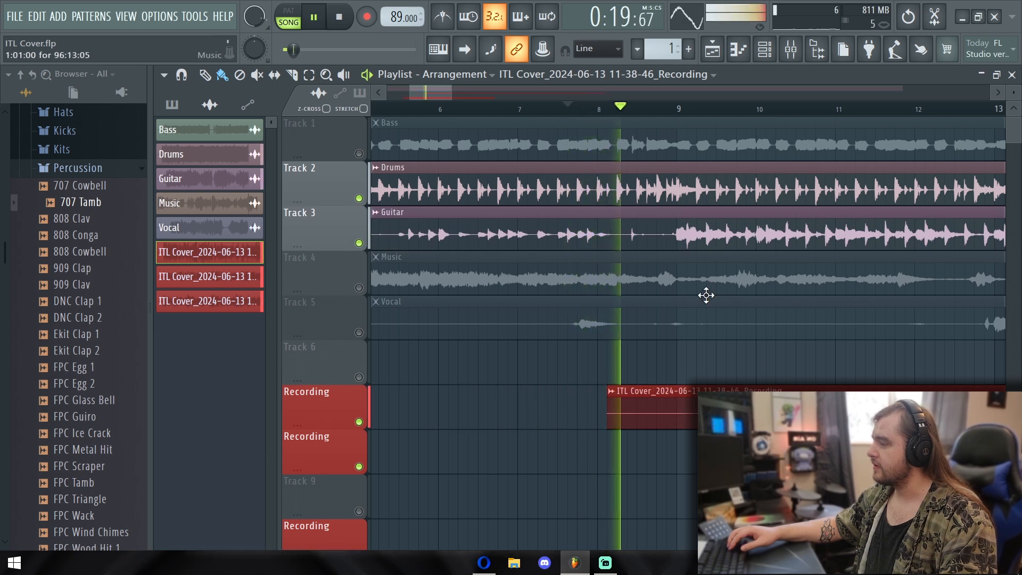
{"action": "left_click_drag", "start_coordinate": [710, 368], "coordinate": [610, 380]}
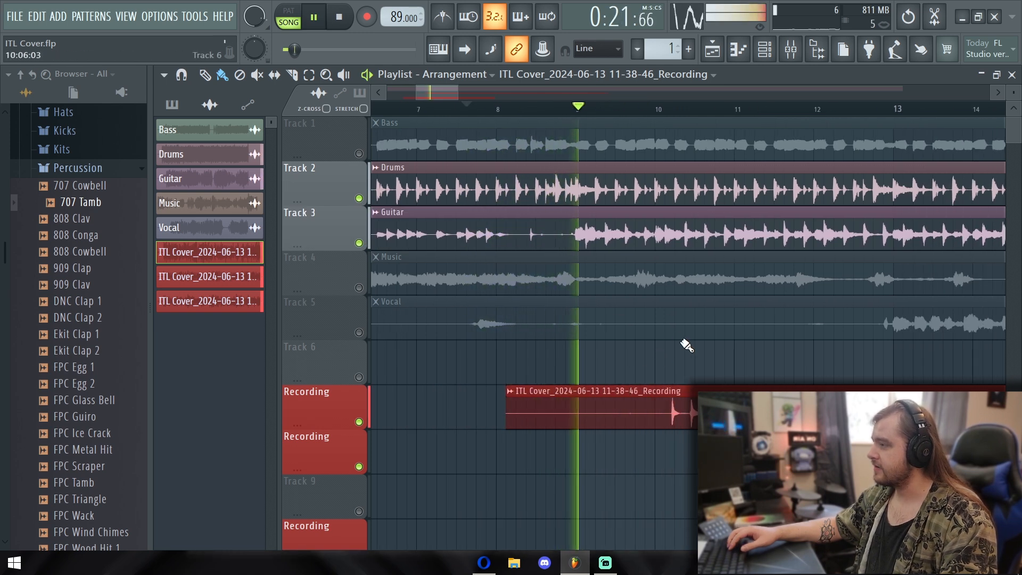
Move the 11-38-46 recording clip one bar earlier to just past bar 7, mute the Guitar track, and resume playback
{"action": "key", "text": "space"}
{"action": "left_click_drag", "start_coordinate": [509, 407], "coordinate": [430, 407]}
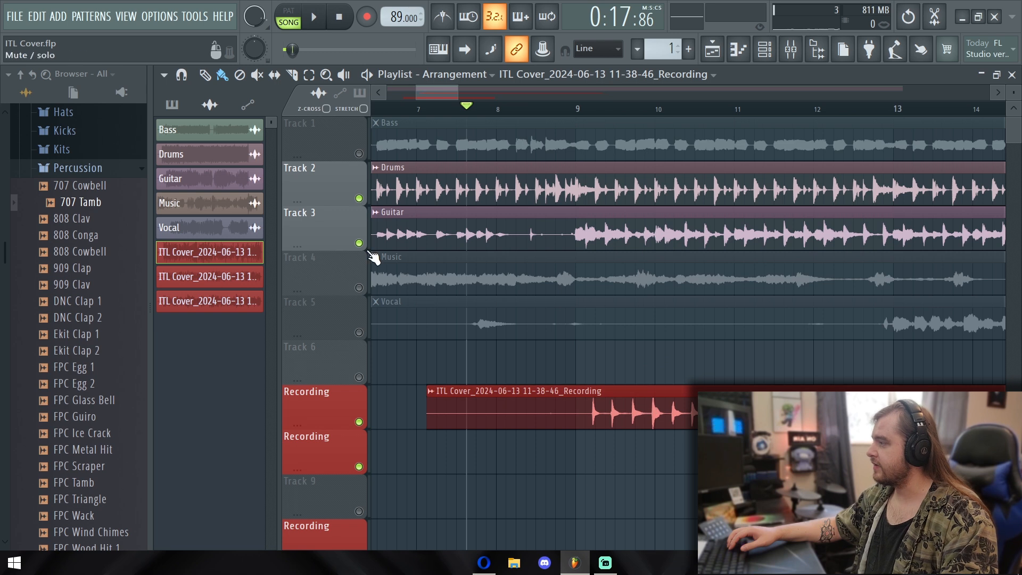
{"action": "left_click", "coordinate": [358, 243]}
{"action": "key", "text": "space"}
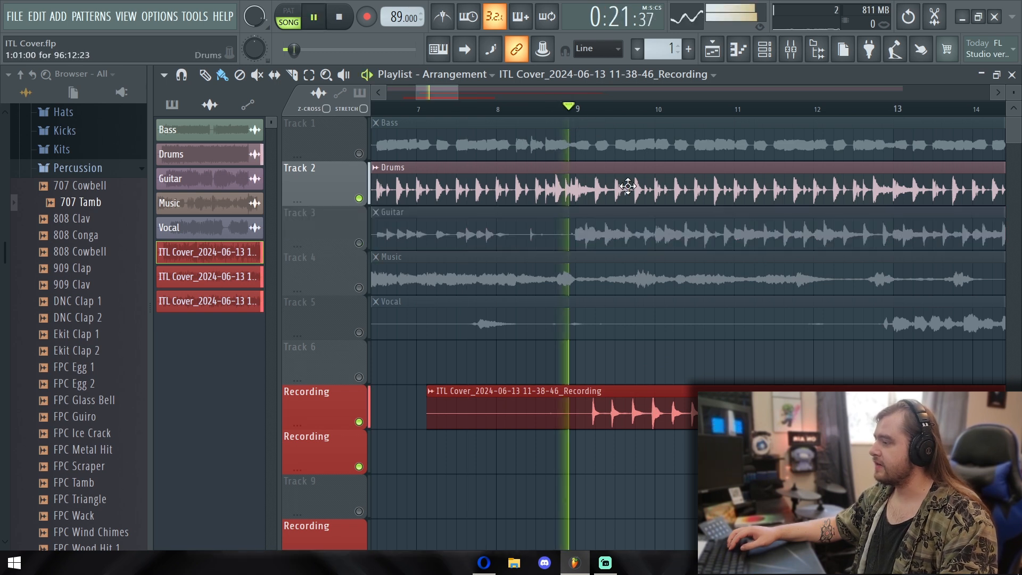
Nudge the 11-38-46 recording clip slightly earlier to start at 7:01:16 and play it to check its timing against the drums
{"action": "key", "text": "space"}
{"action": "left_click_drag", "start_coordinate": [632, 408], "coordinate": [627, 404]}
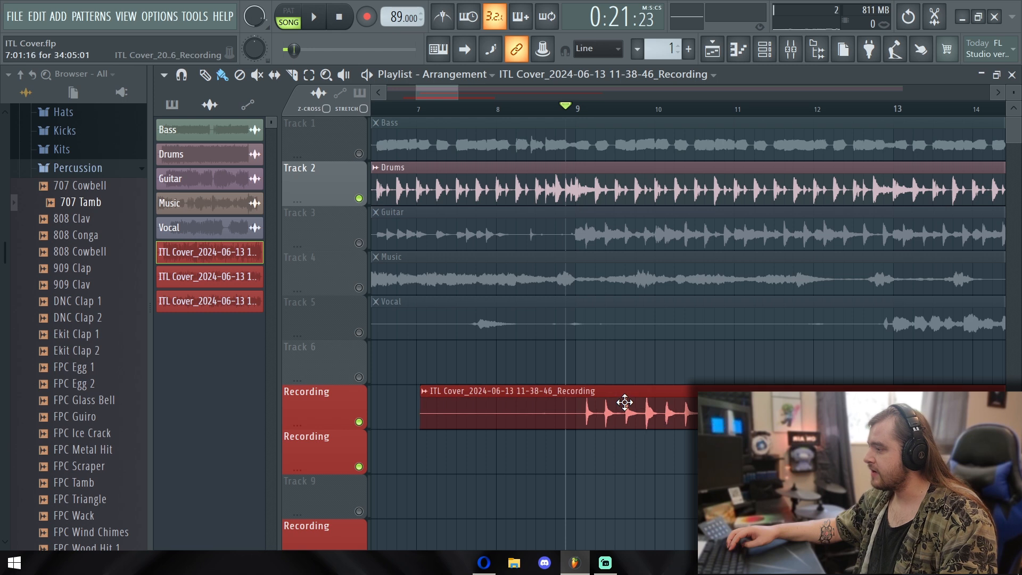
{"action": "key", "text": "space"}
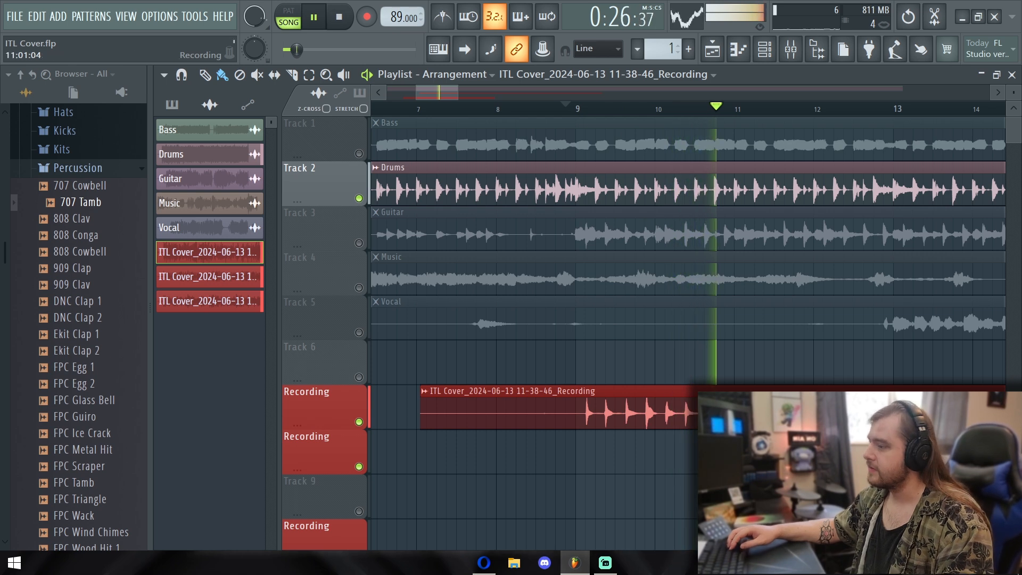
{"action": "key", "text": "space"}
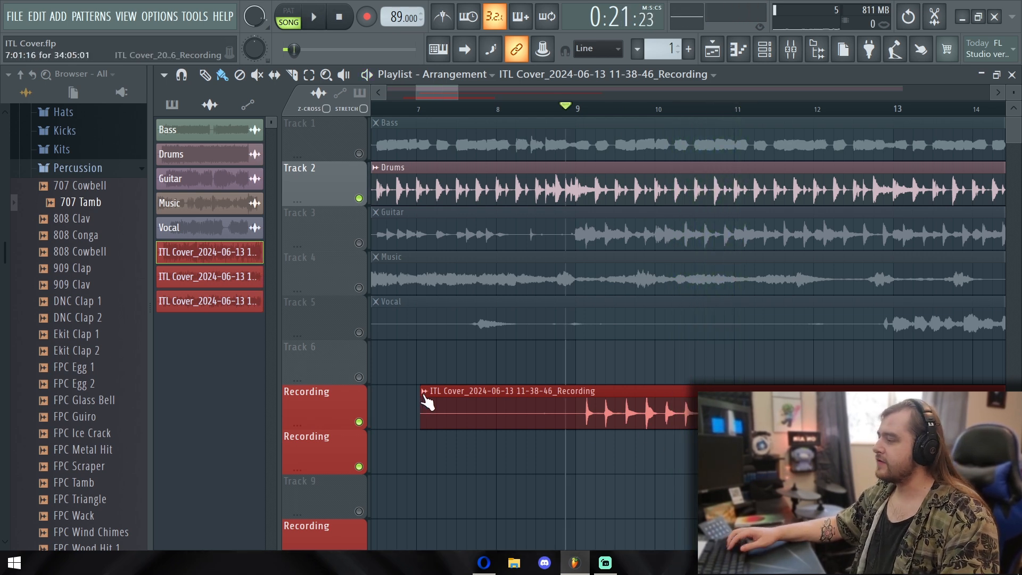
Route the 11-38-46 recording clip to the Electric Guitar mixer track and show the mixer
{"action": "double_click", "coordinate": [495, 392]}
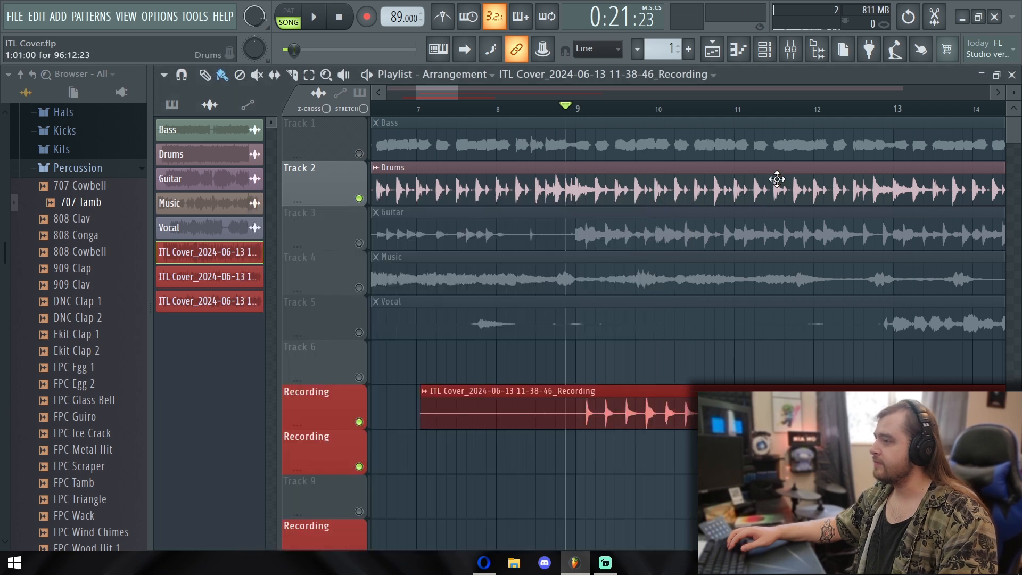
{"action": "left_click", "coordinate": [683, 207]}
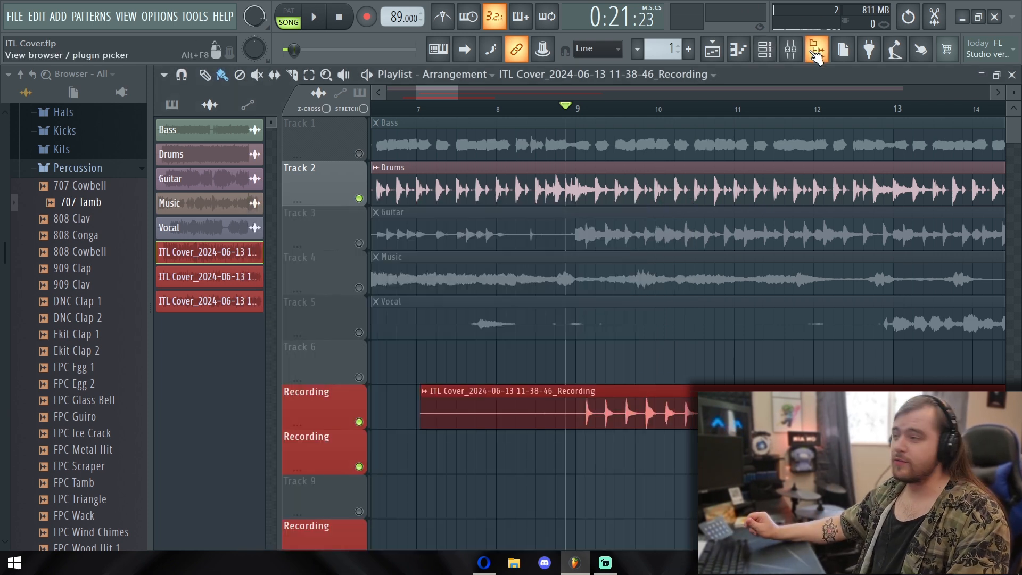
{"action": "left_click", "coordinate": [792, 63]}
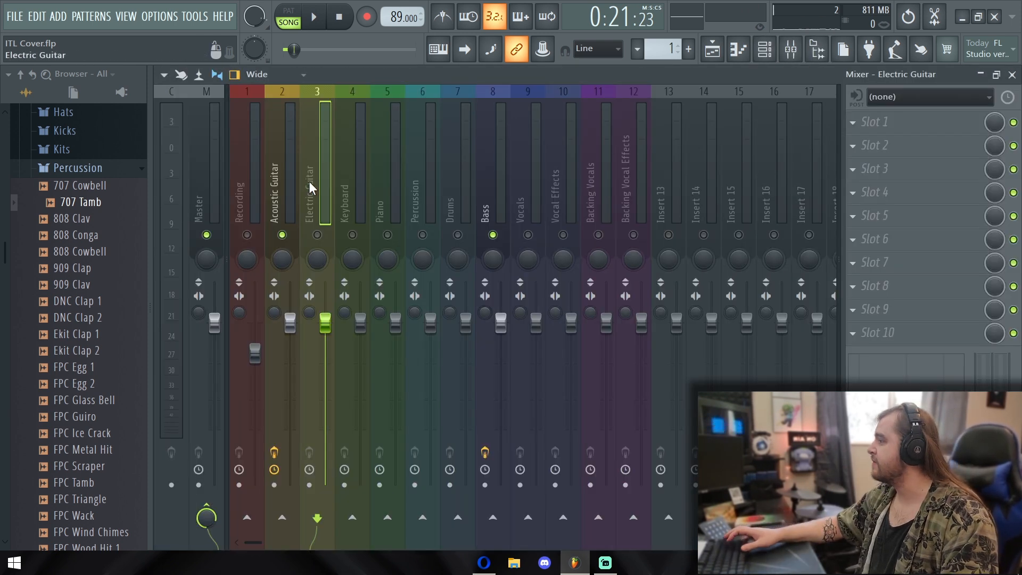
Load Soundgoodizer into the Electric Guitar mixer track's first effect slot, close its window, and listen to the track soloed
{"action": "left_click", "coordinate": [855, 124]}
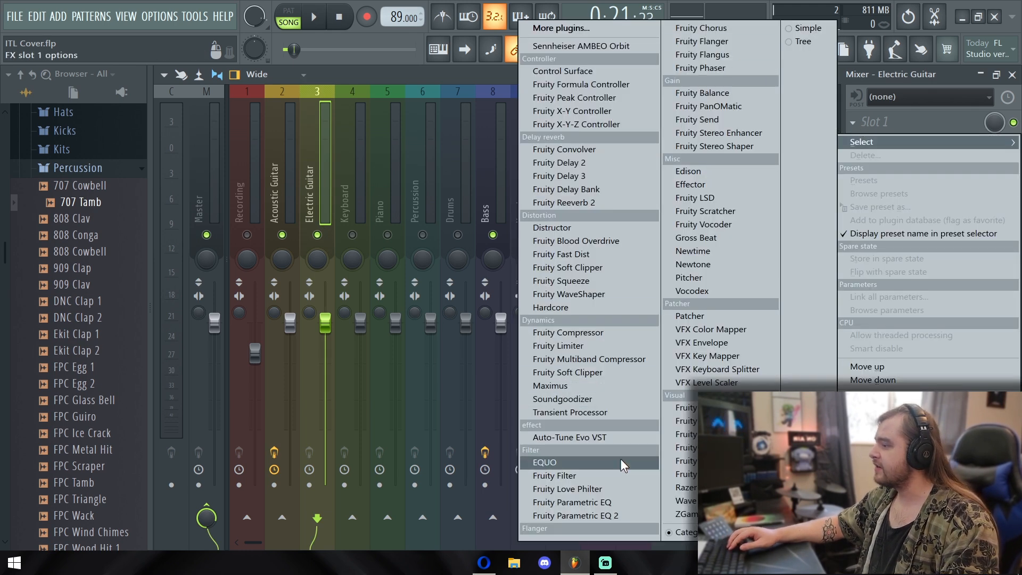
{"action": "left_click", "coordinate": [615, 400]}
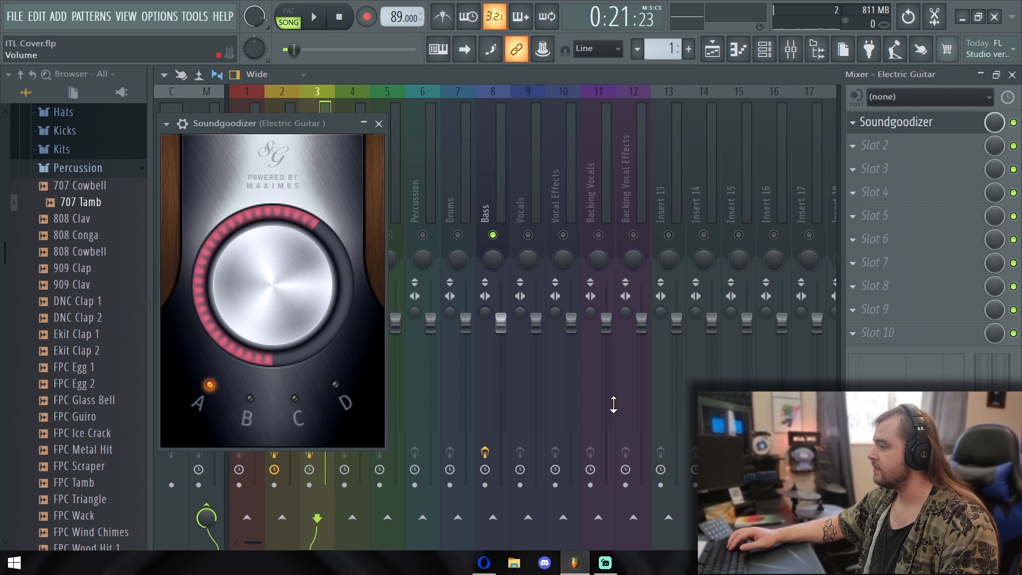
{"action": "key", "text": "space"}
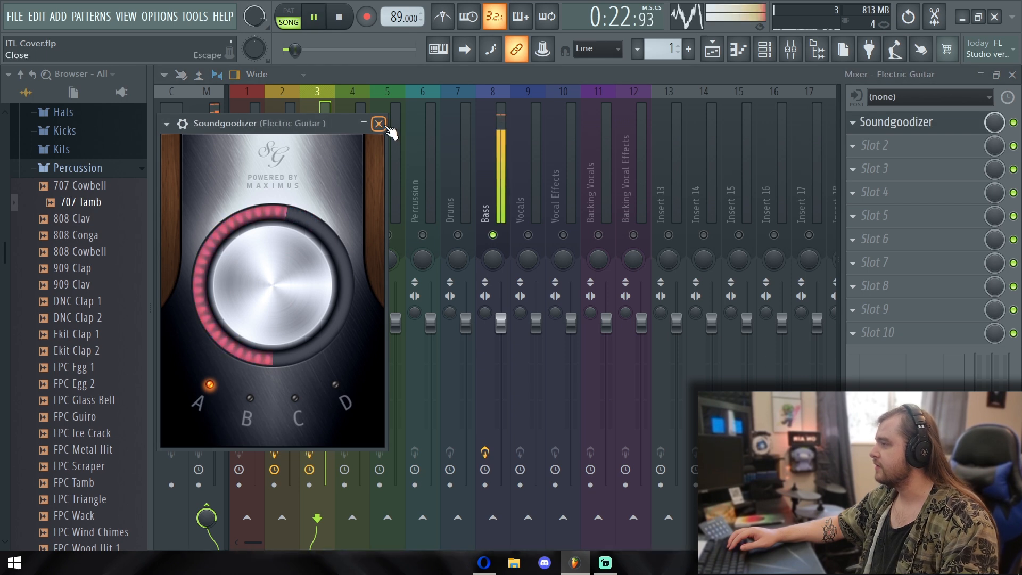
{"action": "left_click", "coordinate": [379, 123]}
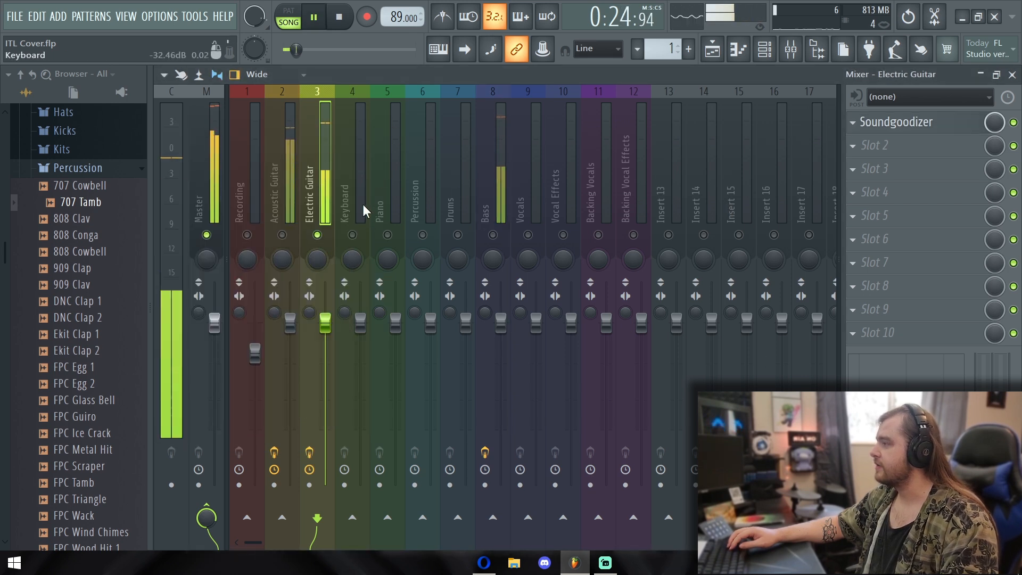
{"action": "key", "text": "space"}
Load Fruity Parametric EQ 2 into the Electric Guitar track's second effect slot and start playback
{"action": "left_click", "coordinate": [921, 149]}
{"action": "mouse_move", "coordinate": [921, 165]}
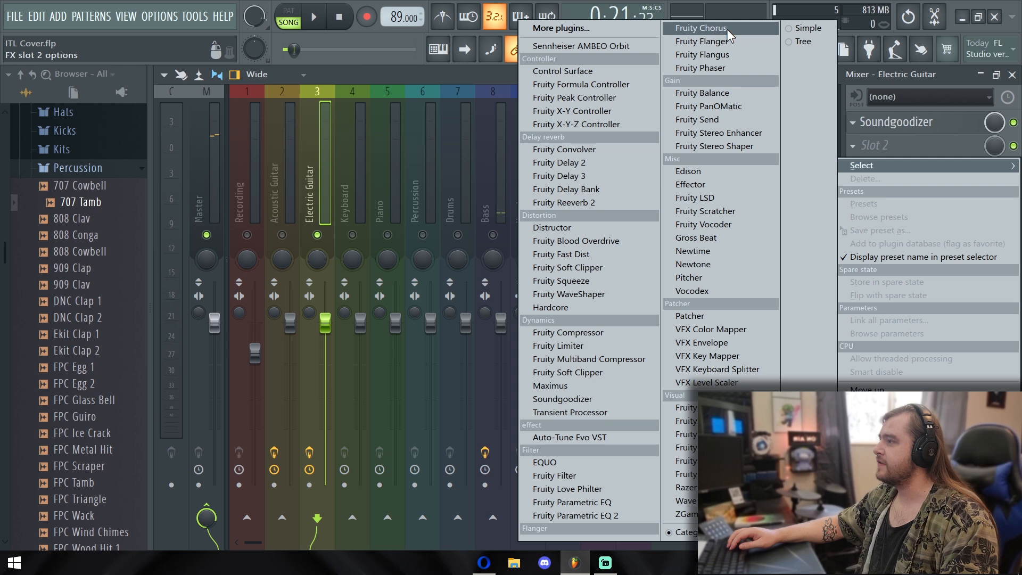
{"action": "left_click", "coordinate": [586, 515]}
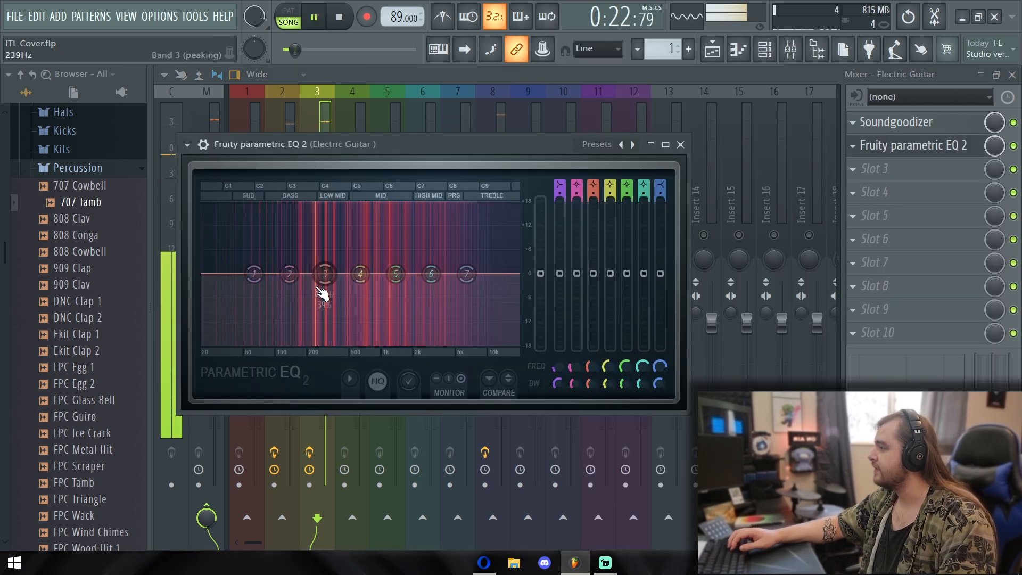
Shape the electric guitar EQ: raise band 3 by 1.8 dB and band 6 slightly, cut bands 4 and 7 about 3 dB and band 5 by 2 dB
{"action": "left_click_drag", "start_coordinate": [466, 274], "coordinate": [433, 286]}
{"action": "left_click_drag", "start_coordinate": [459, 245], "coordinate": [431, 296]}
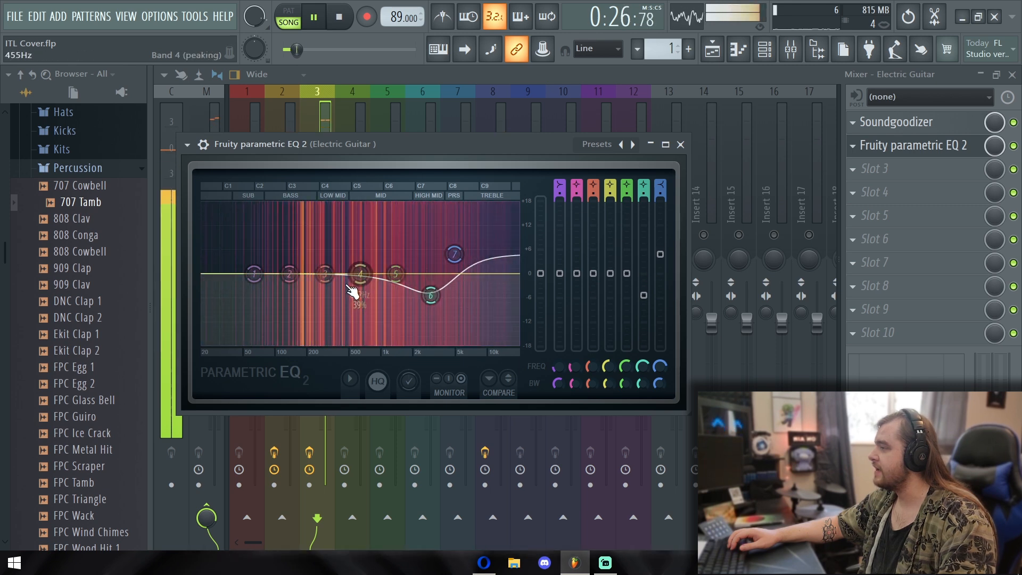
{"action": "left_click_drag", "start_coordinate": [355, 280], "coordinate": [325, 266]}
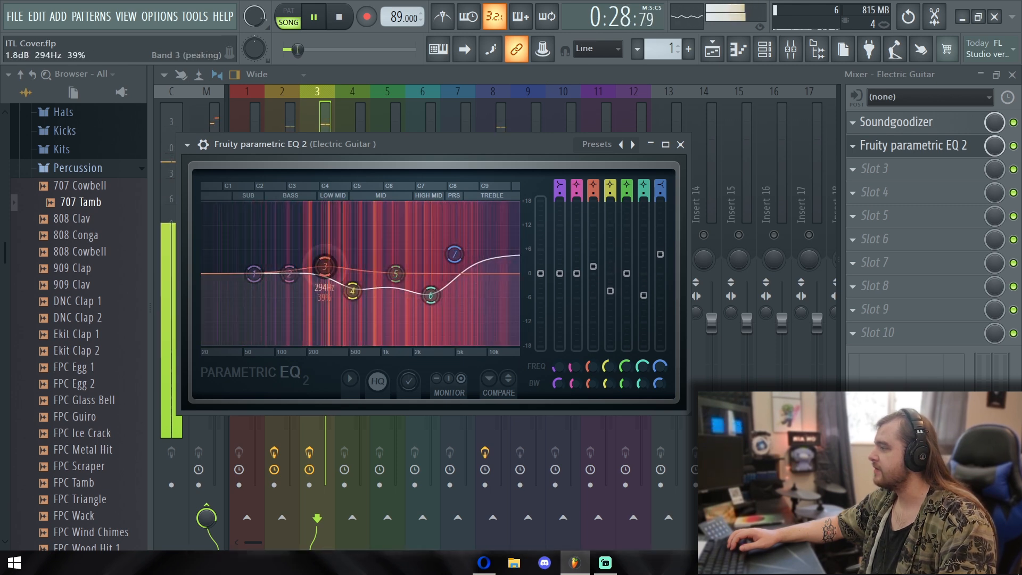
{"action": "left_click_drag", "start_coordinate": [429, 297], "coordinate": [454, 306]}
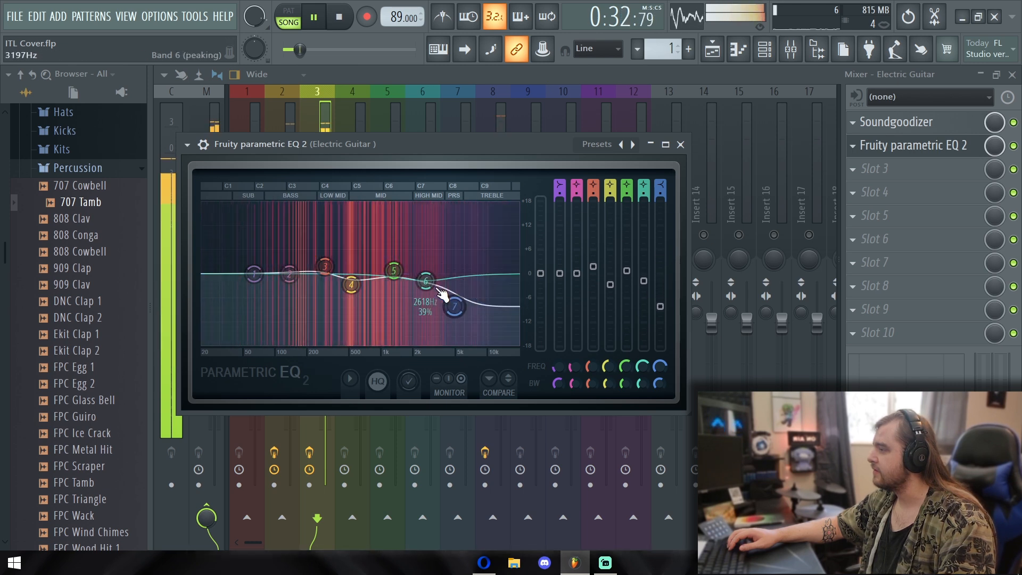
{"action": "left_click_drag", "start_coordinate": [428, 290], "coordinate": [392, 282]}
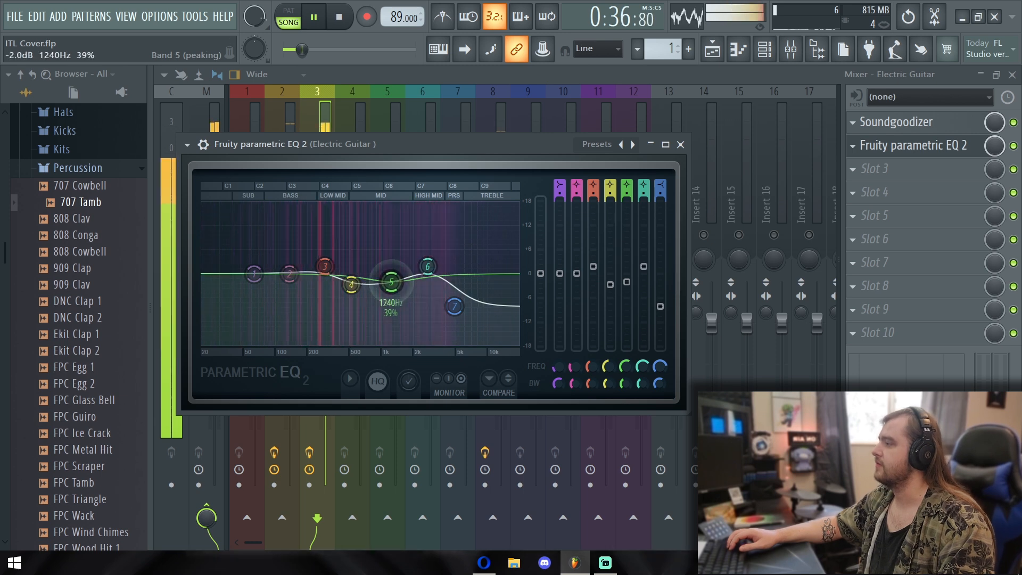
{"action": "left_click_drag", "start_coordinate": [445, 307], "coordinate": [453, 284]}
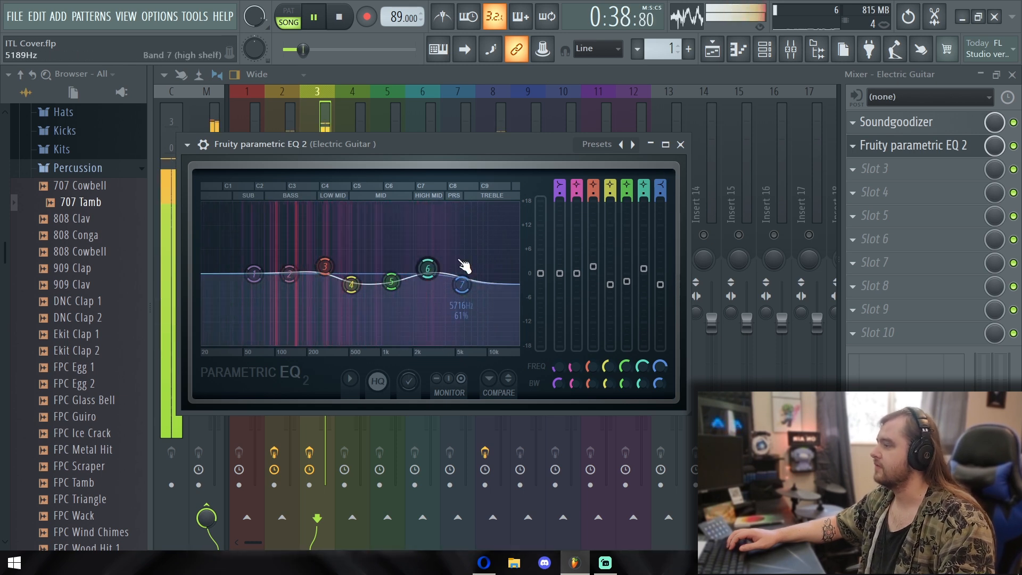
{"action": "key", "text": "space"}
{"action": "left_click", "coordinate": [680, 144]}
Load Fruity Chorus into the Electric Guitar track's third effect slot and choose the Fat Clean preset
{"action": "left_click", "coordinate": [852, 170]}
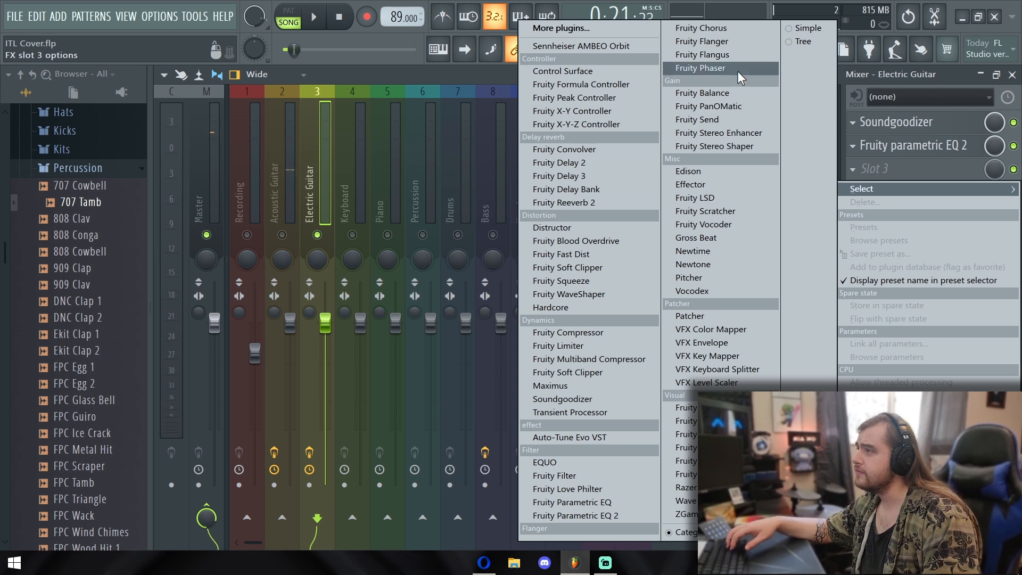
{"action": "left_click", "coordinate": [732, 26]}
{"action": "left_click", "coordinate": [563, 165]}
{"action": "left_click", "coordinate": [563, 165]}
{"action": "left_click", "coordinate": [563, 165]}
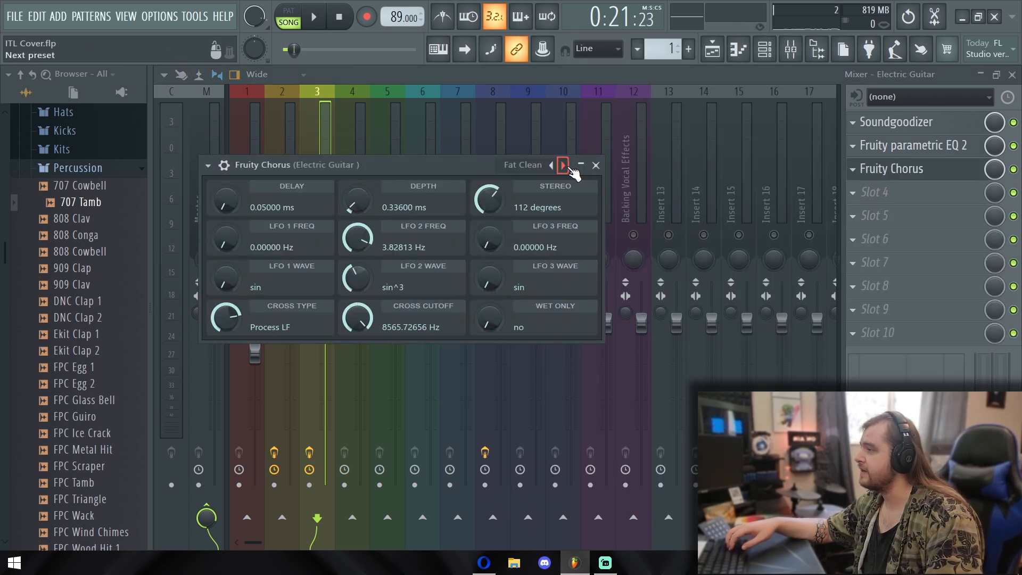
Listen to the electric guitar with the chorus, close the chorus window, and lower the Electric Guitar fader slightly
{"action": "key", "text": "space"}
{"action": "left_click", "coordinate": [596, 165]}
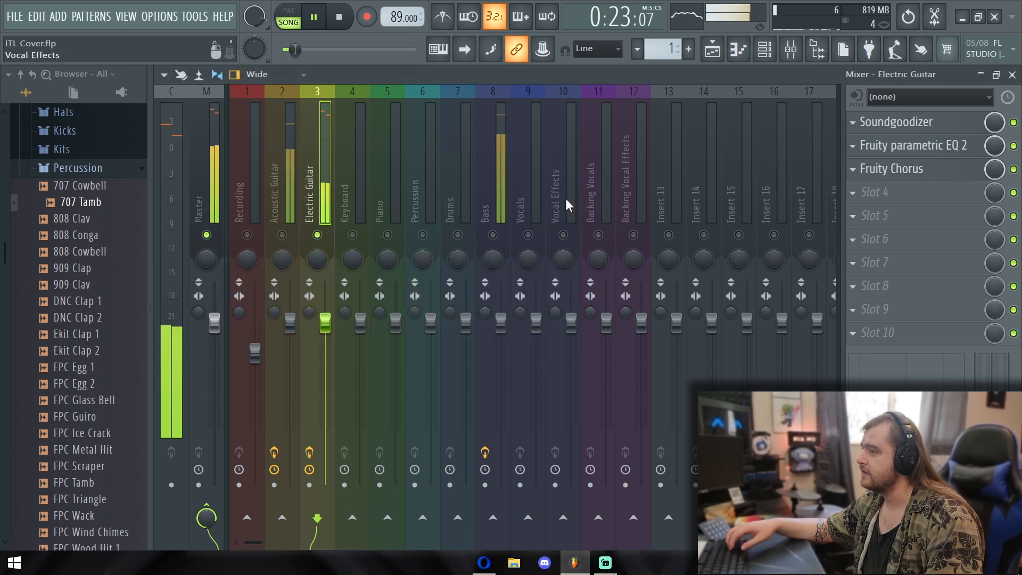
{"action": "left_click_drag", "start_coordinate": [325, 326], "coordinate": [326, 341]}
{"action": "key", "text": "space"}
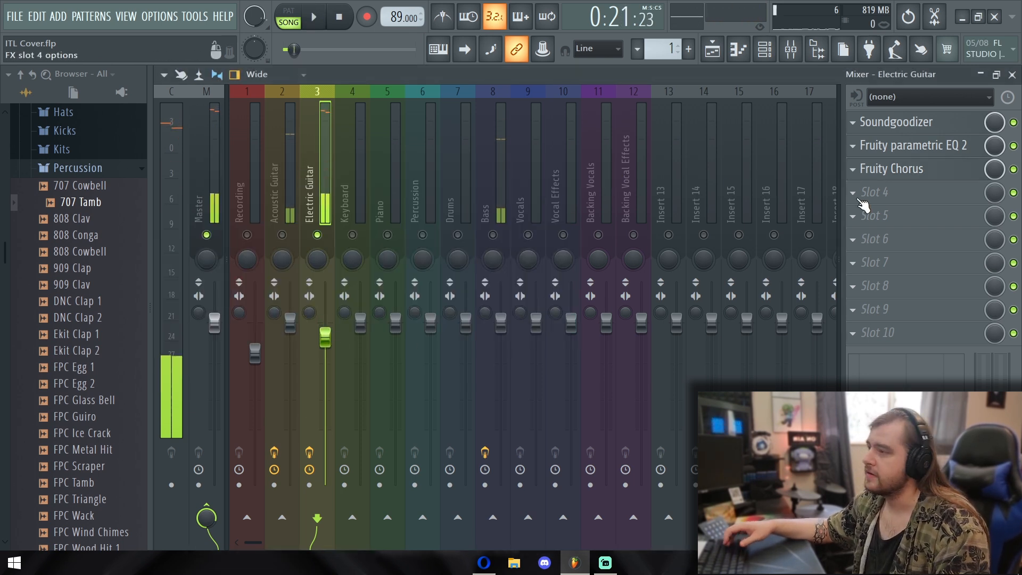
Load Fruity Reeverb 2 into the Electric Guitar track's fourth effect slot, greatly increase its room size, and start playback
{"action": "left_click", "coordinate": [867, 189]}
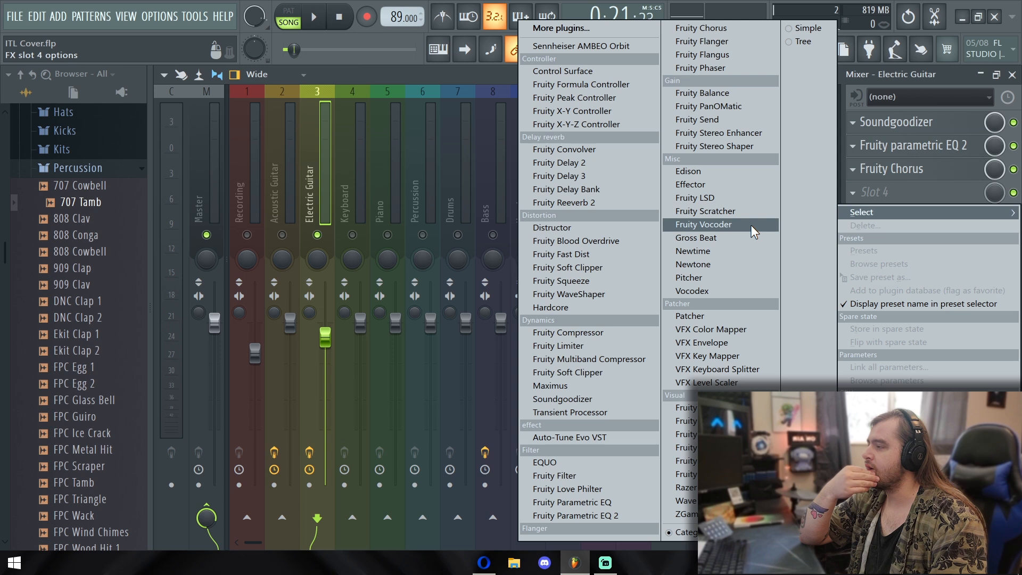
{"action": "left_click", "coordinate": [564, 203]}
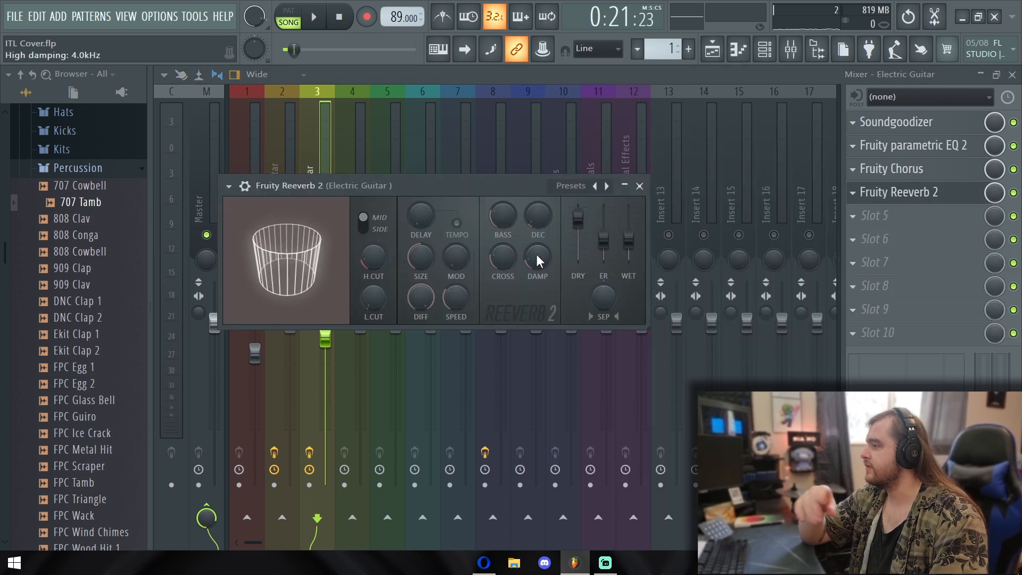
{"action": "left_click_drag", "start_coordinate": [420, 258], "coordinate": [420, 236]}
{"action": "key", "text": "space"}
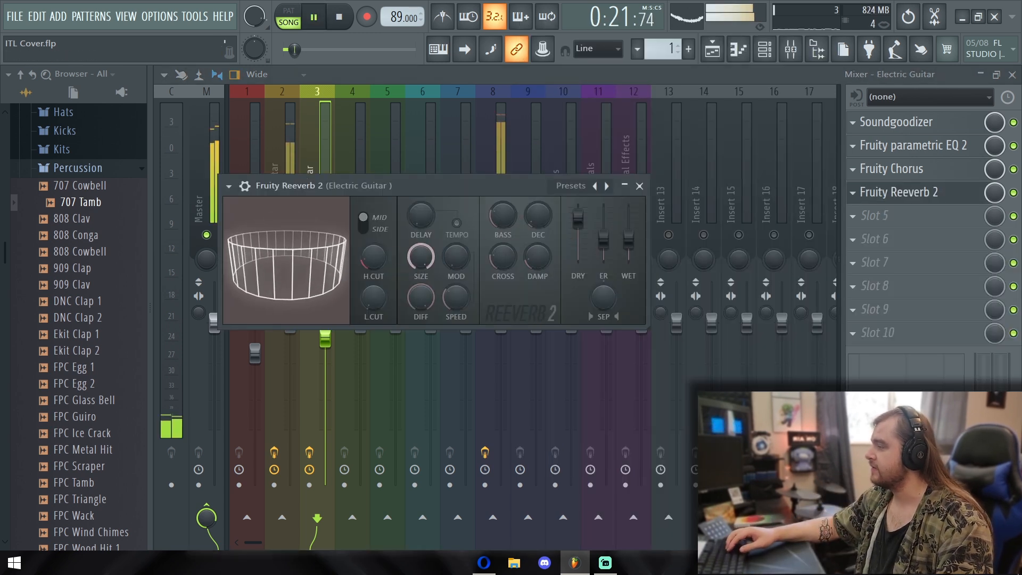
Slightly raise the reverb's wet level and low cut, increase its high cut, close it, and return to the playlist
{"action": "mouse_move", "coordinate": [628, 240]}
{"action": "left_mouse_down"}
{"action": "mouse_move", "coordinate": [628, 227]}
{"action": "mouse_move", "coordinate": [628, 237]}
{"action": "left_mouse_up"}
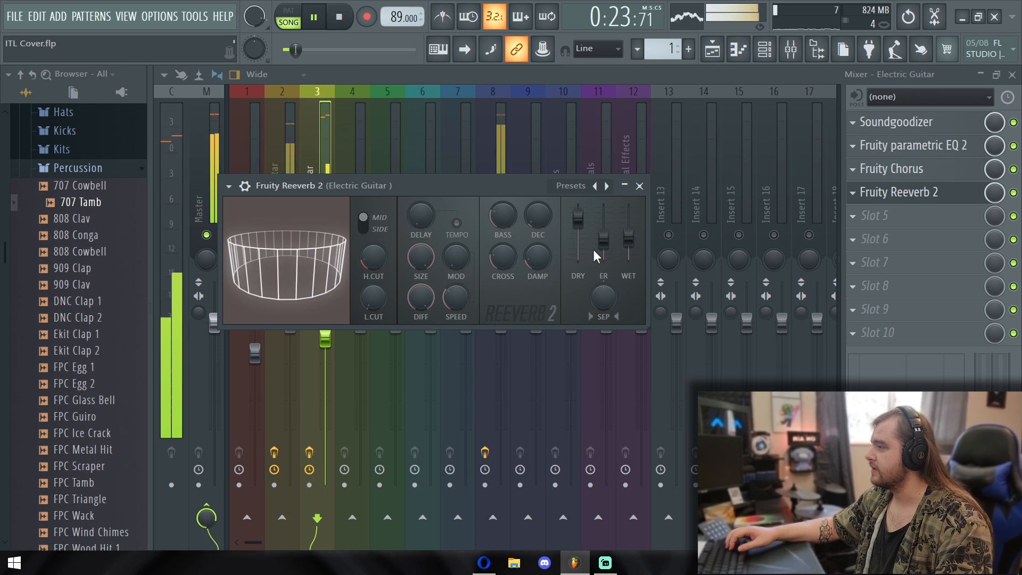
{"action": "mouse_move", "coordinate": [375, 260]}
{"action": "left_mouse_down"}
{"action": "mouse_move", "coordinate": [375, 235]}
{"action": "mouse_move", "coordinate": [375, 299]}
{"action": "mouse_move", "coordinate": [375, 241]}
{"action": "left_mouse_up"}
{"action": "left_click_drag", "start_coordinate": [373, 298], "coordinate": [373, 296]}
{"action": "left_click", "coordinate": [640, 186]}
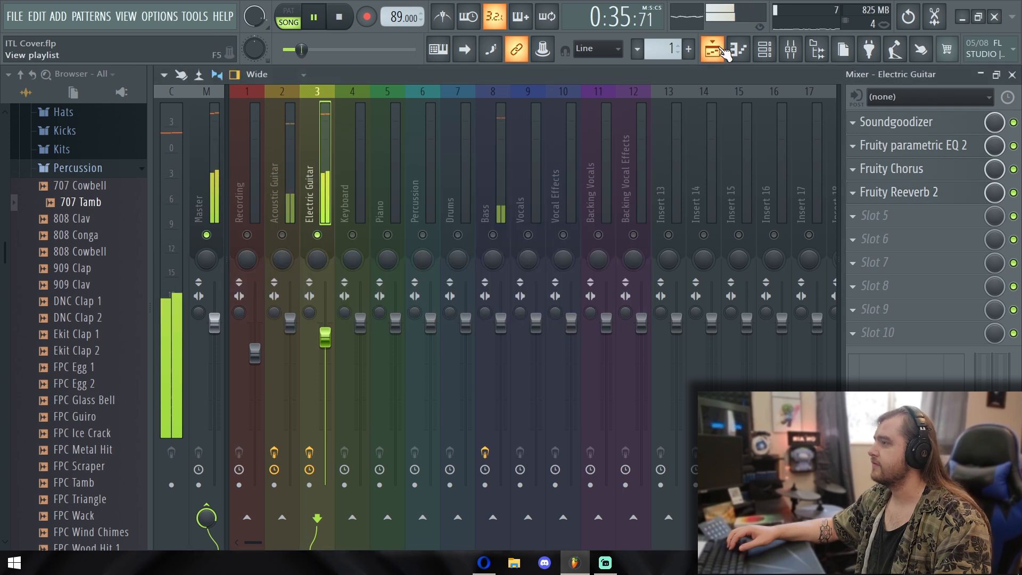
{"action": "left_click", "coordinate": [712, 49]}
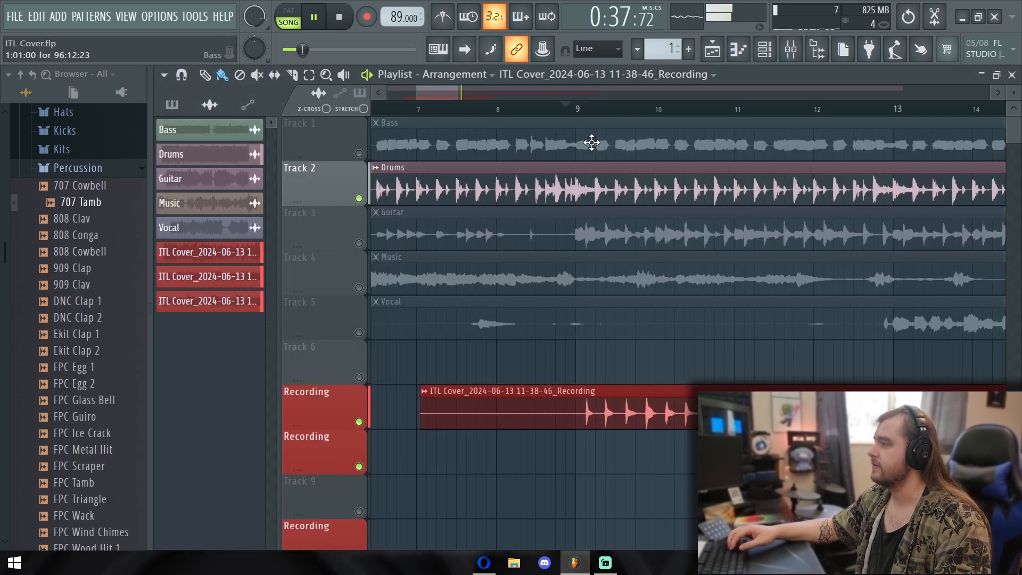
Stop the playback and turn off the solo on the Electric Guitar mixer track
{"action": "left_click_drag", "start_coordinate": [460, 91], "coordinate": [519, 92]}
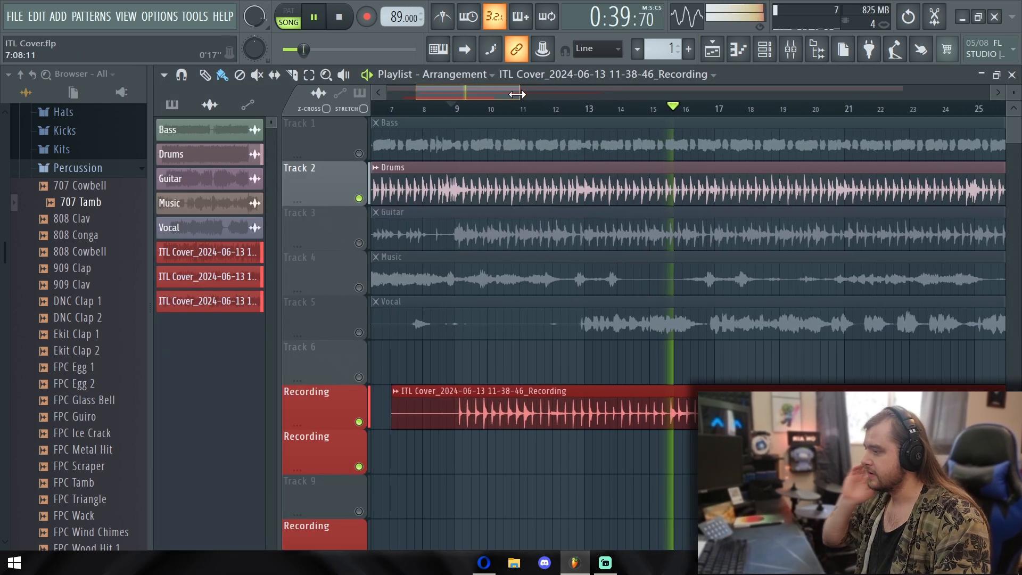
{"action": "key", "text": "space"}
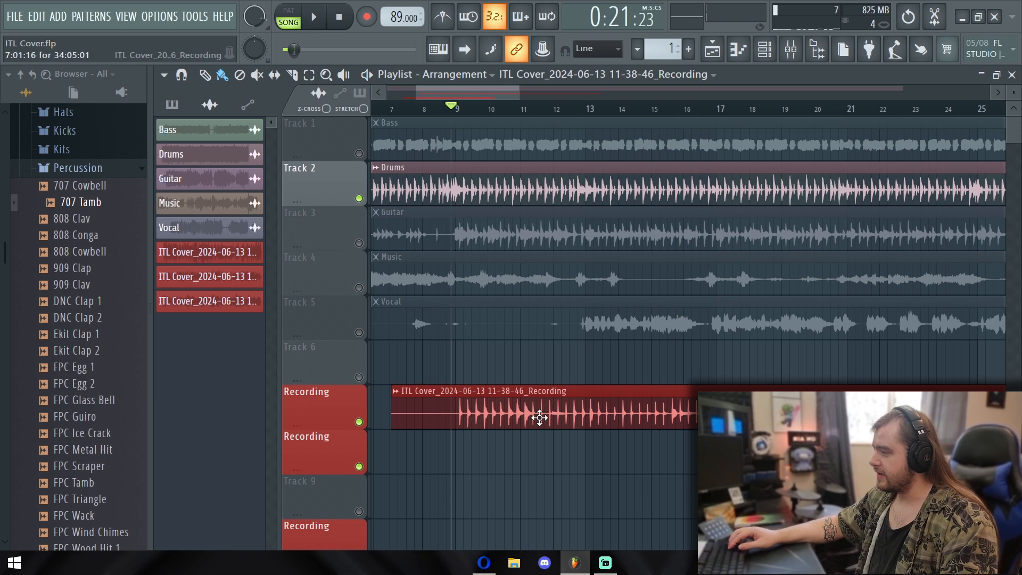
{"action": "scroll", "coordinate": [618, 406], "scroll_direction": "right", "scroll_amount": 3}
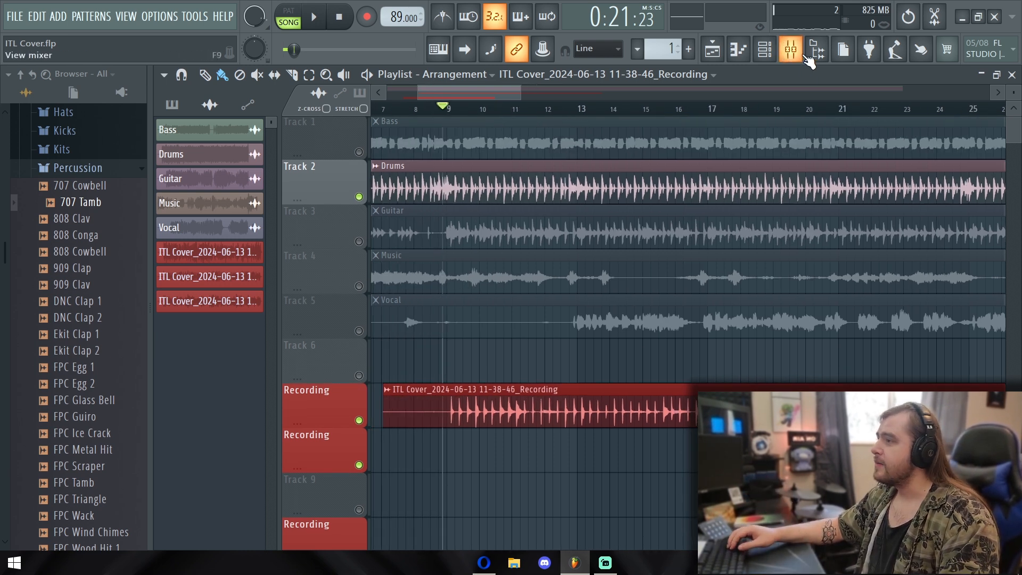
{"action": "left_click", "coordinate": [791, 50]}
{"action": "right_click", "coordinate": [318, 235]}
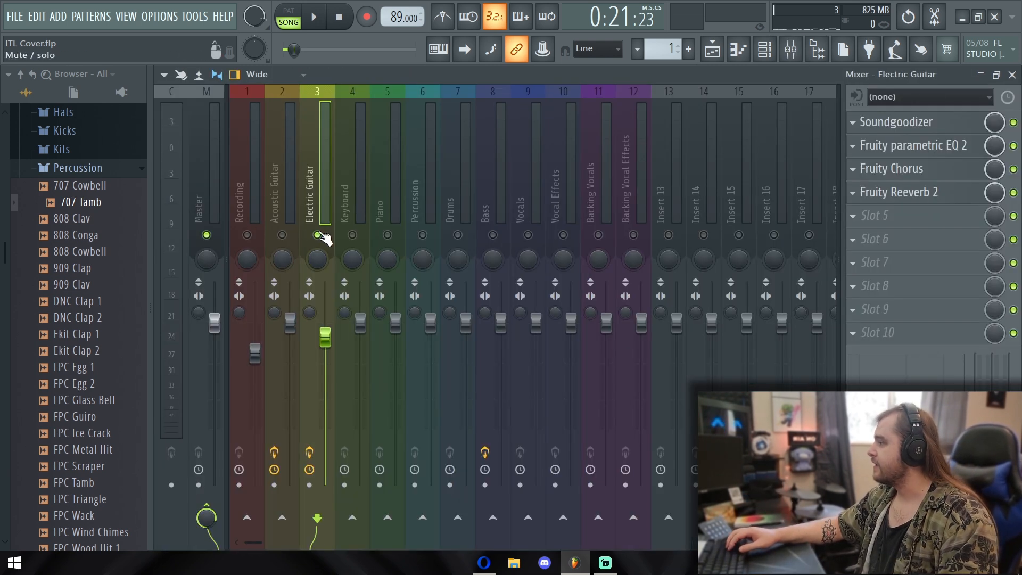
Return to the playlist and listen to the three recorded takes together from bar 5
{"action": "left_click", "coordinate": [712, 49]}
{"action": "scroll", "coordinate": [509, 330], "scroll_direction": "down", "scroll_amount": 6}
{"action": "left_click_drag", "start_coordinate": [533, 362], "coordinate": [742, 383]}
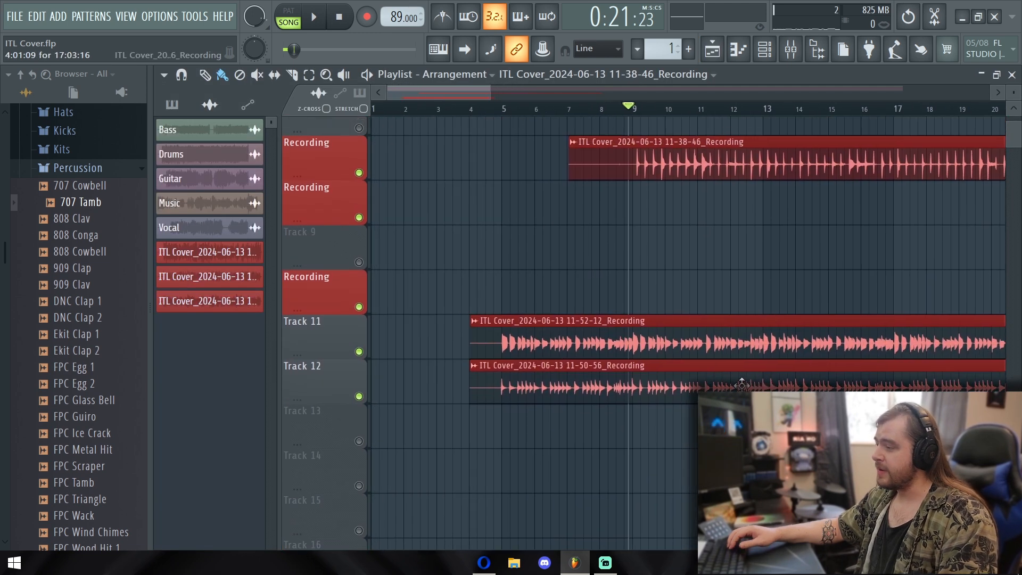
{"action": "left_click", "coordinate": [503, 109]}
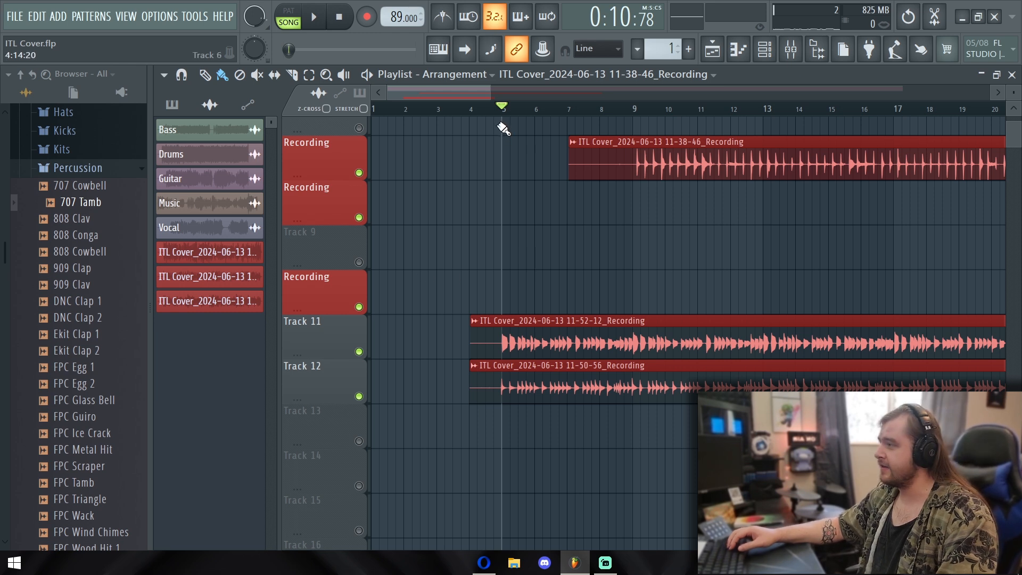
{"action": "key", "text": "space"}
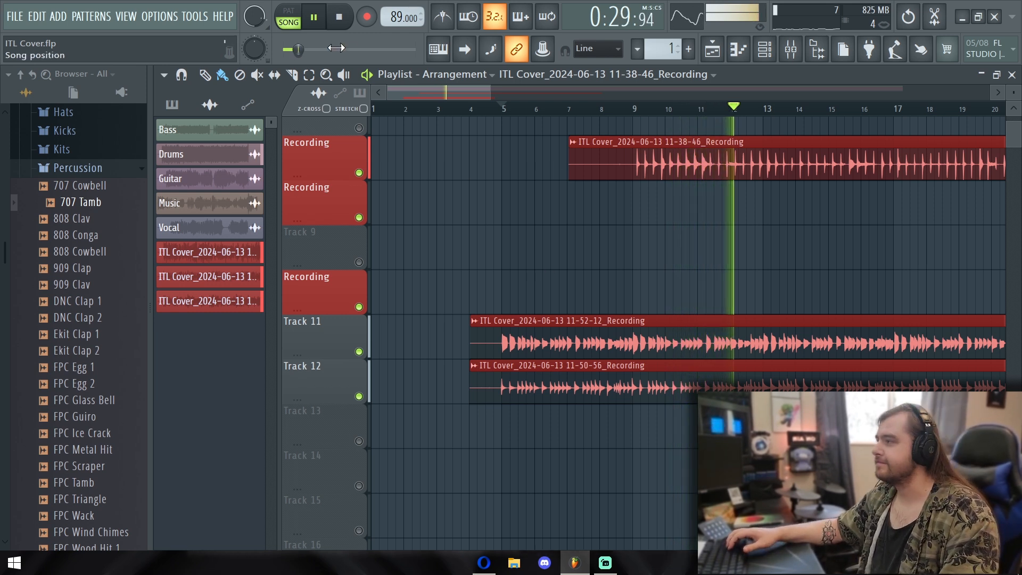
{"action": "left_click_drag", "start_coordinate": [478, 92], "coordinate": [521, 93]}
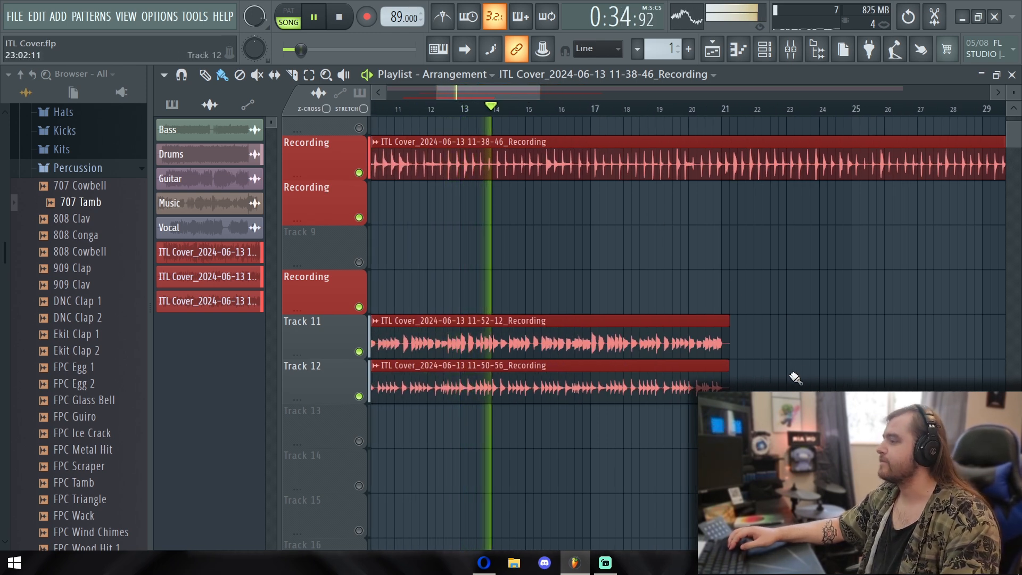
{"action": "key", "text": "space"}
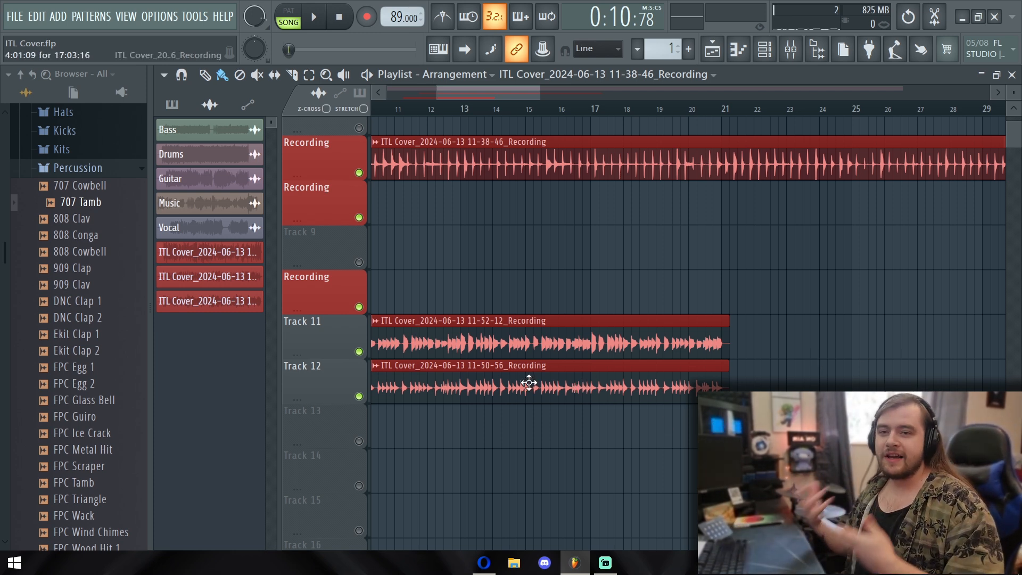
Solo the Music track in the playlist and listen to its opening from the start of the song
{"action": "scroll", "coordinate": [581, 228], "scroll_direction": "up", "scroll_amount": 5}
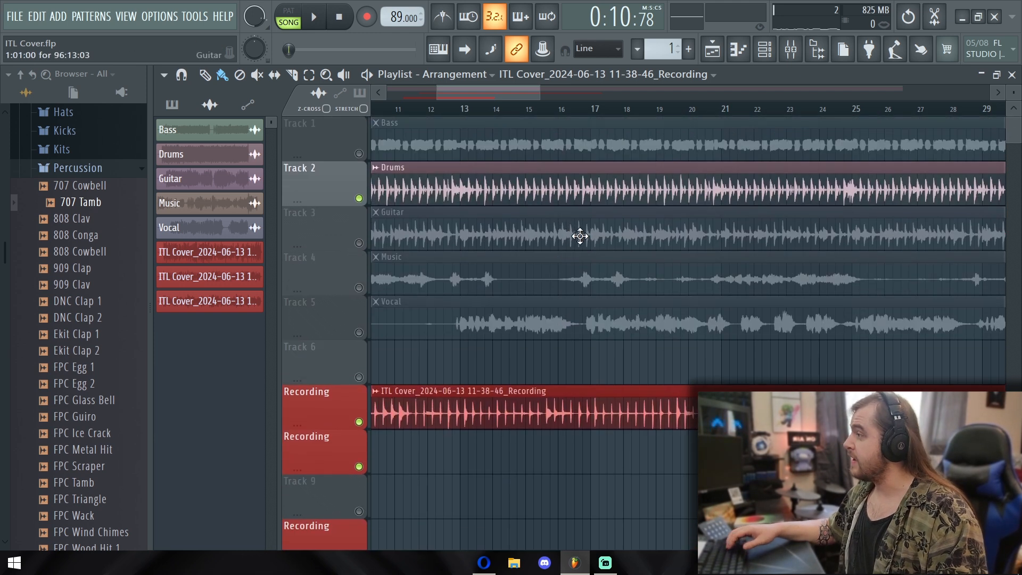
{"action": "left_click_drag", "start_coordinate": [499, 99], "coordinate": [450, 99]}
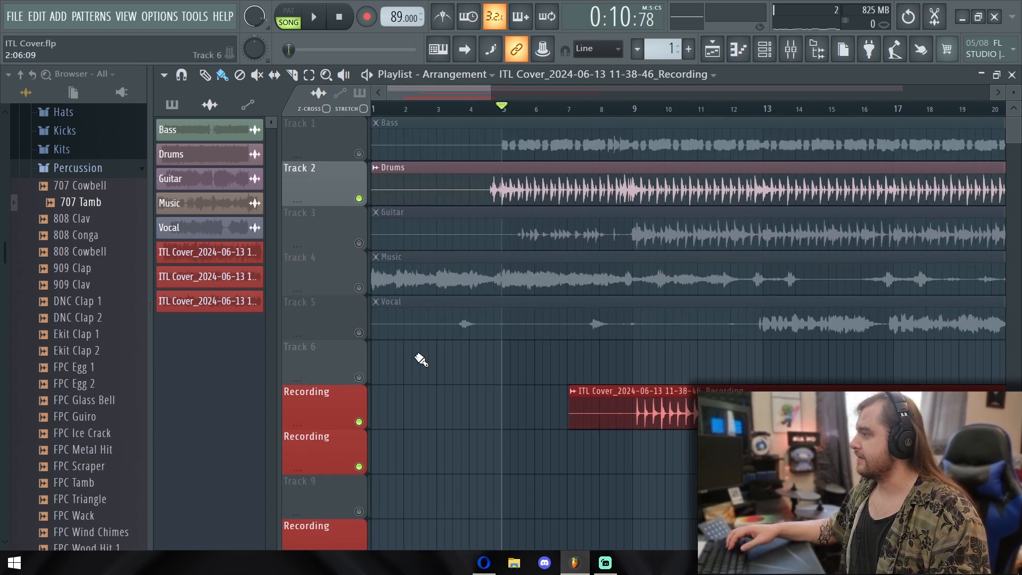
{"action": "left_click", "coordinate": [358, 288], "text": "ctrl"}
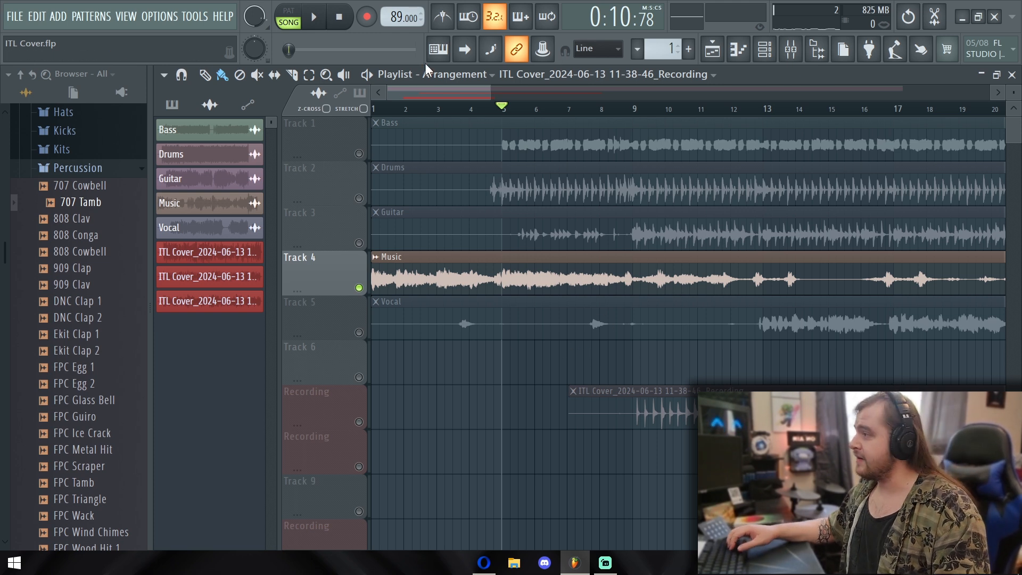
{"action": "left_click_drag", "start_coordinate": [504, 115], "coordinate": [460, 115]}
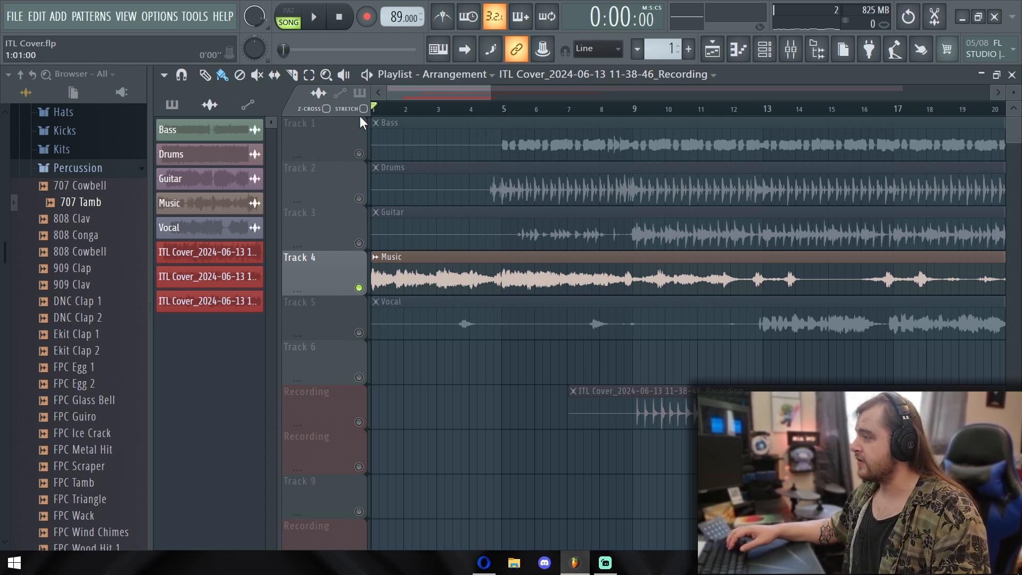
{"action": "key", "text": "space"}
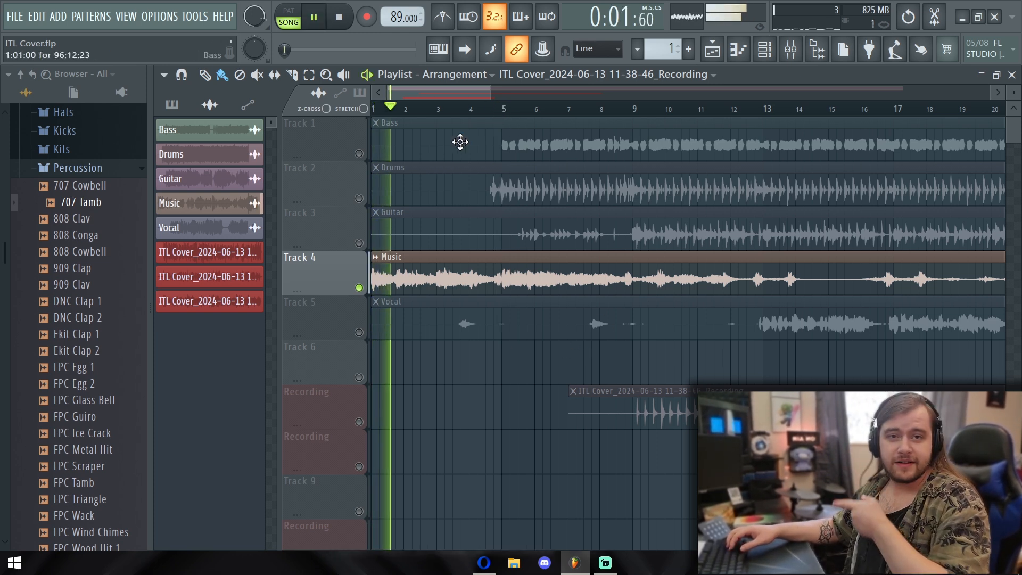
{"action": "key", "text": "space"}
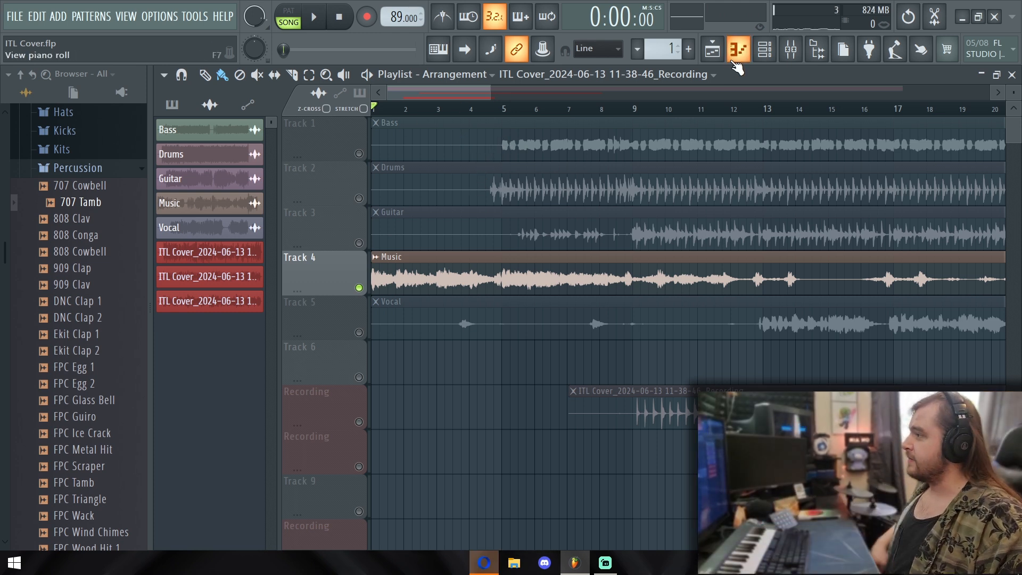
Show the Keyboard group in the channel rack and add a FLEX instrument channel
{"action": "left_click", "coordinate": [764, 50]}
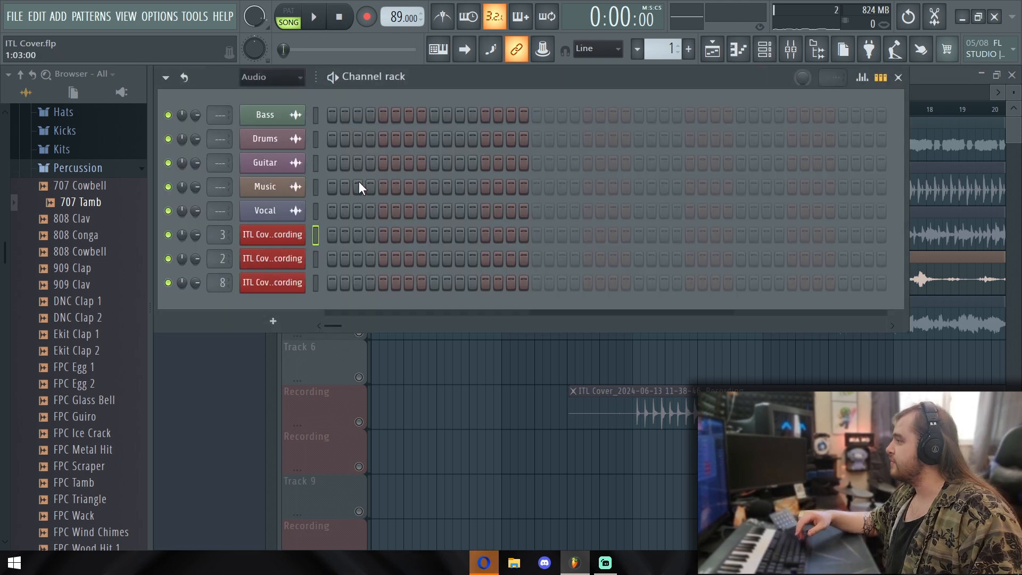
{"action": "left_click", "coordinate": [267, 80]}
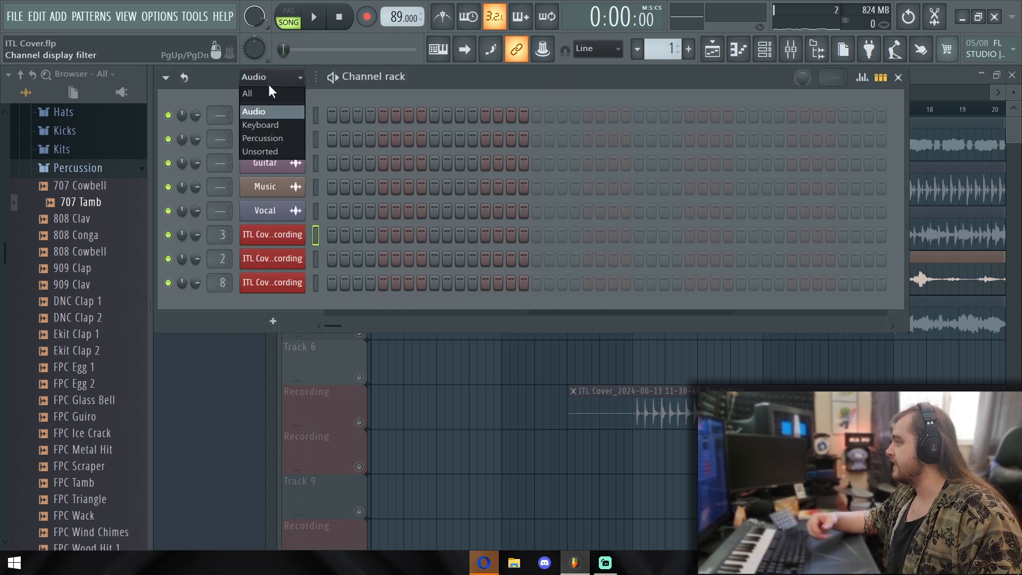
{"action": "left_click", "coordinate": [261, 124]}
{"action": "left_click", "coordinate": [285, 158]}
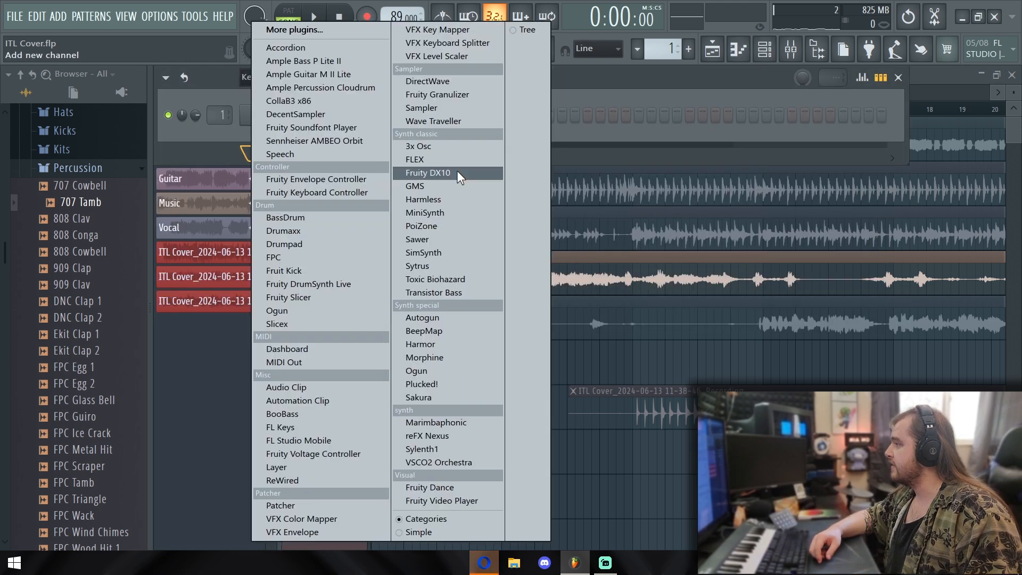
{"action": "left_click", "coordinate": [410, 159]}
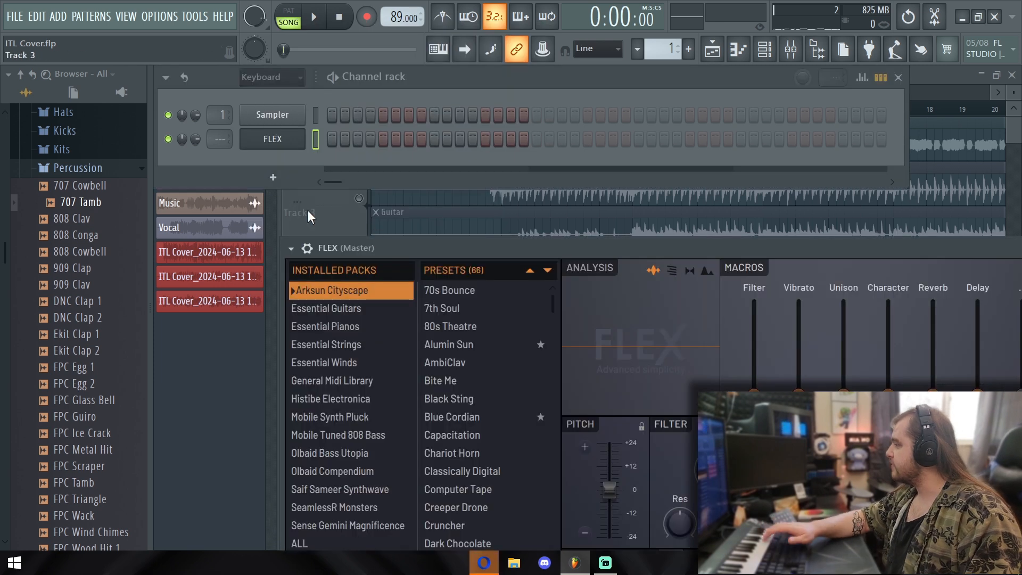
Load the Steinway D preset from FLEX's Essential Pianos pack, close the instrument and briefly play the song
{"action": "left_click_drag", "start_coordinate": [446, 248], "coordinate": [369, 78]}
{"action": "left_click", "coordinate": [288, 155]}
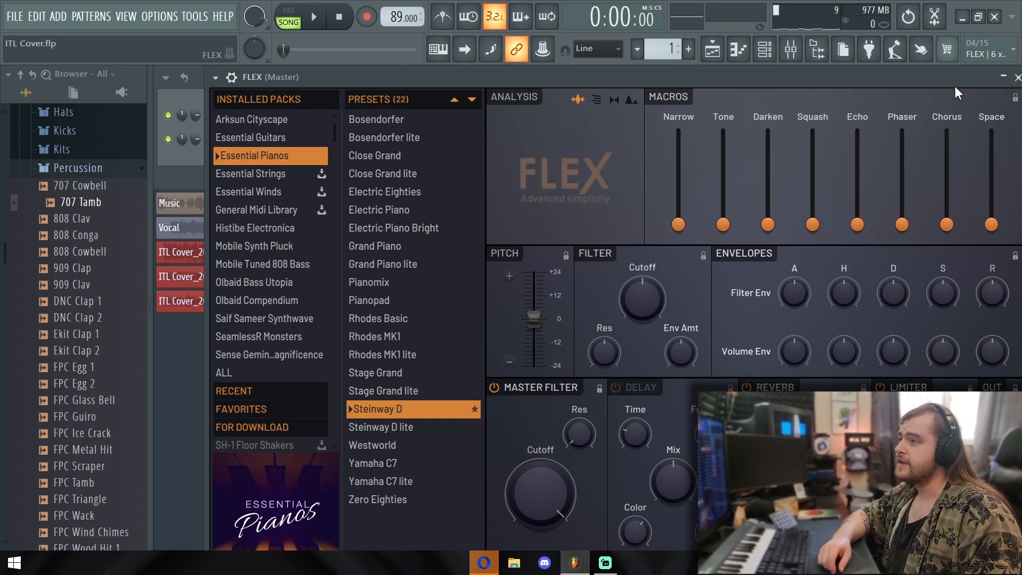
{"action": "left_click_drag", "start_coordinate": [953, 85], "coordinate": [899, 82]}
{"action": "left_click", "coordinate": [934, 77]}
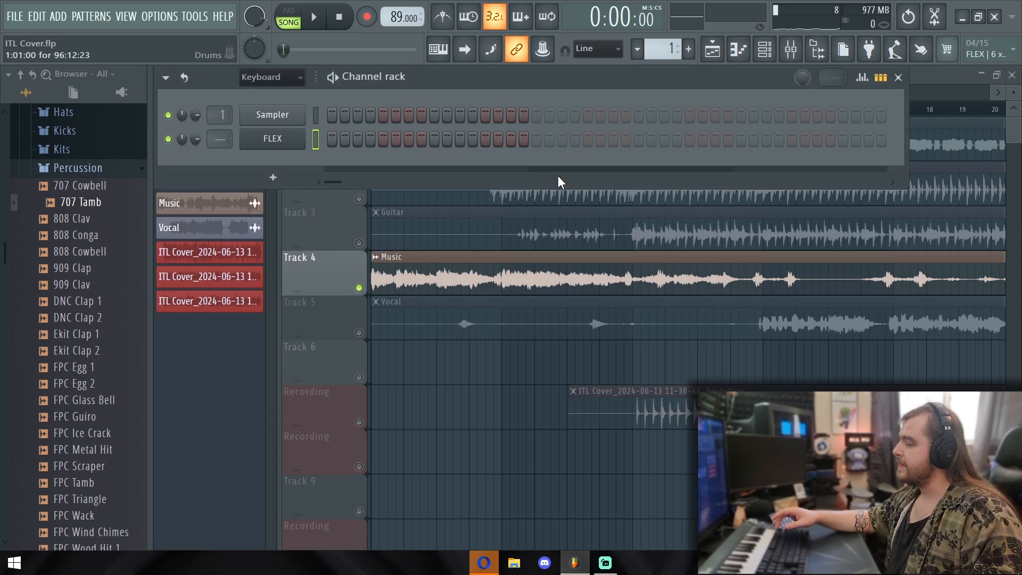
{"action": "key", "text": "space"}
{"action": "key", "text": "space"}
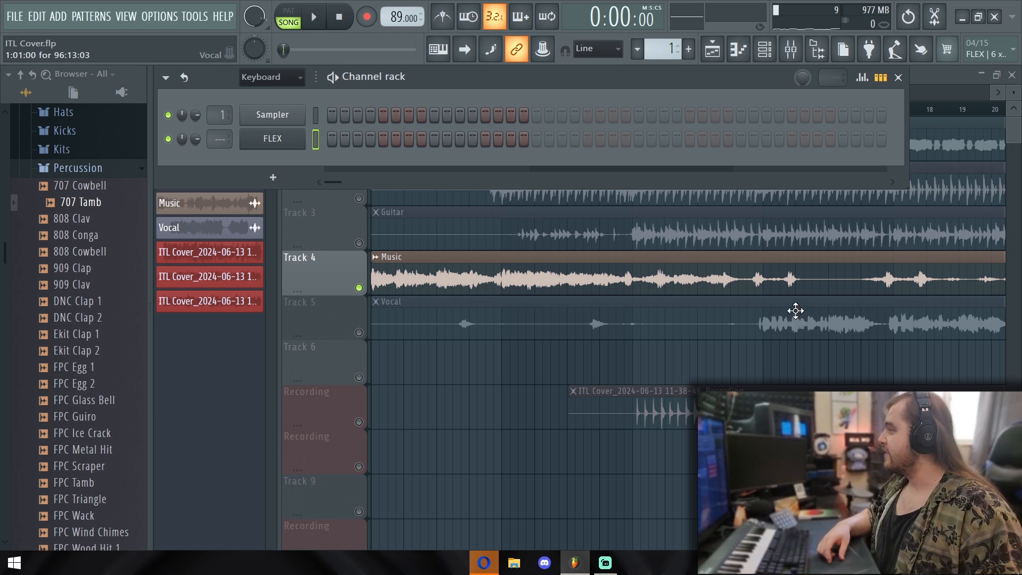
Name Pattern 1 "intro piano" and close the channel rack
{"action": "left_click", "coordinate": [691, 50]}
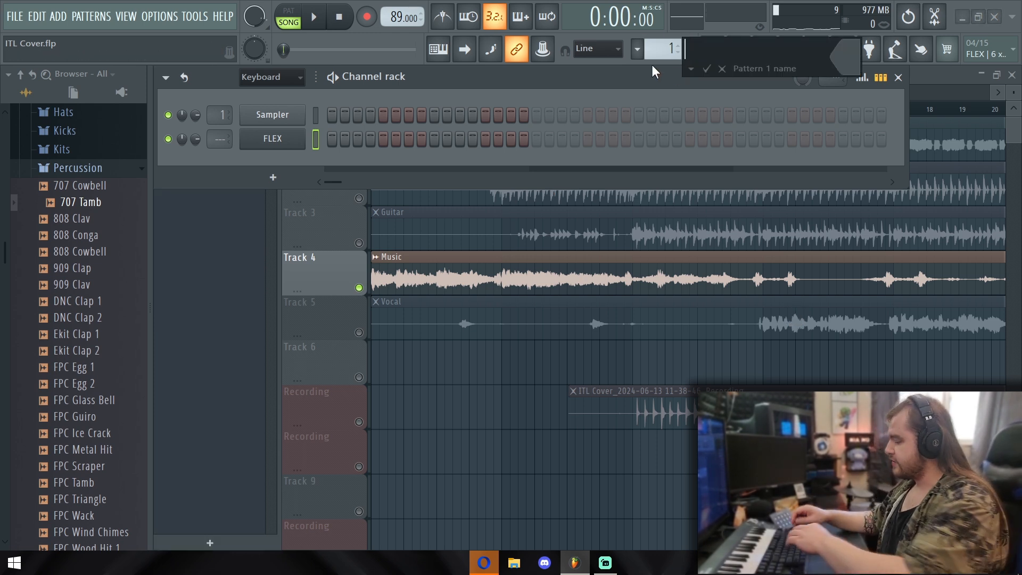
{"action": "type", "text": "intro piano"}
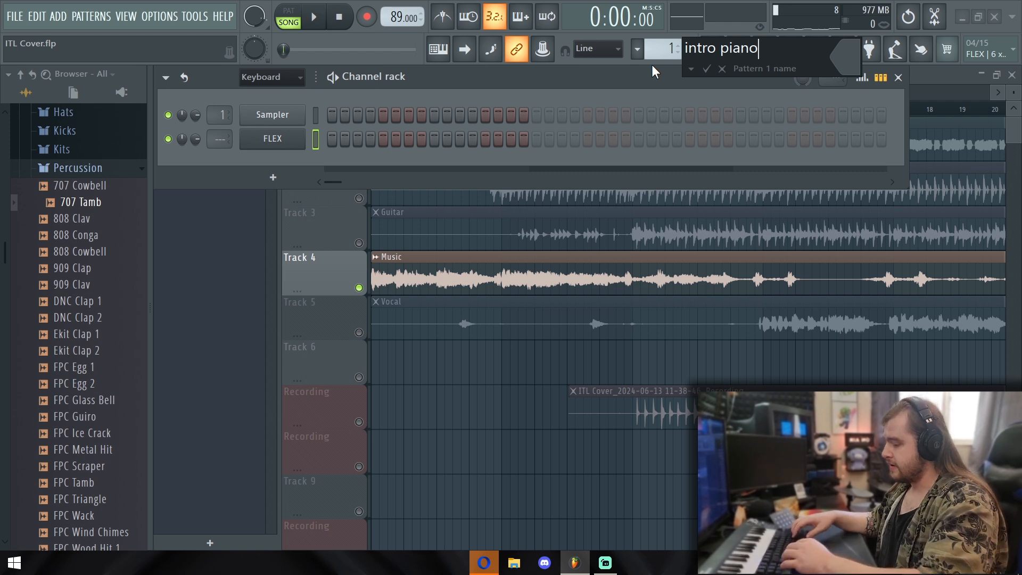
{"action": "key", "text": "Return"}
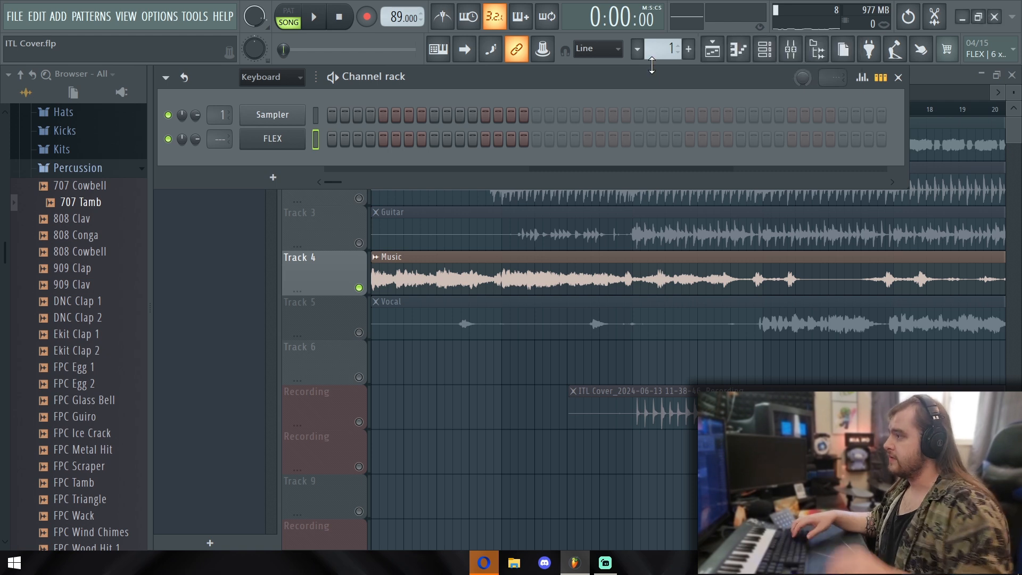
{"action": "scroll", "coordinate": [452, 437], "scroll_direction": "down", "scroll_amount": 2}
{"action": "key", "text": "F6"}
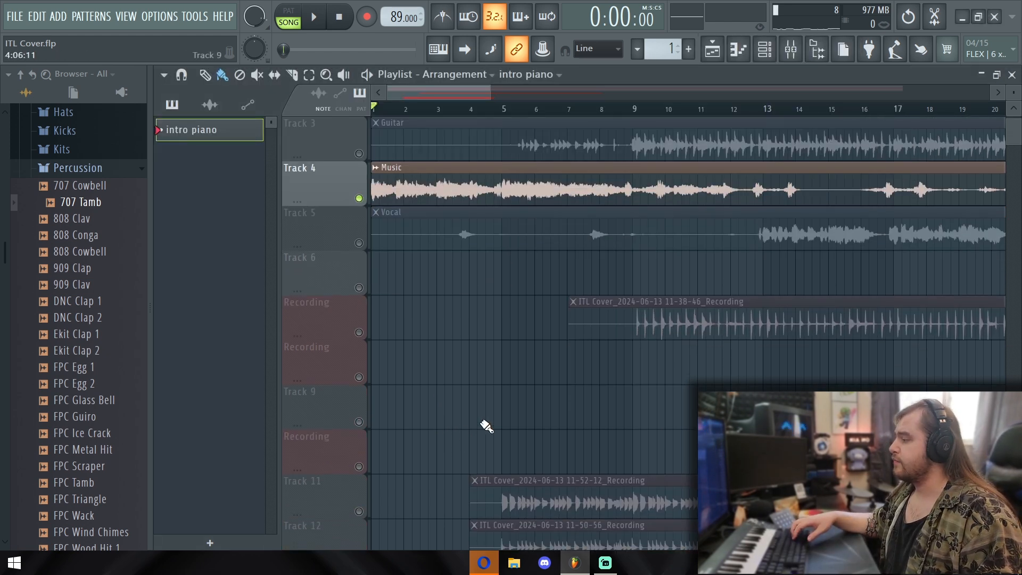
Unmute Track 9 and place an intro piano clip on it from bar 1 to bar 5
{"action": "left_click", "coordinate": [358, 422]}
{"action": "left_click", "coordinate": [408, 426]}
{"action": "mouse_move", "coordinate": [411, 419]}
{"action": "left_mouse_down"}
{"action": "mouse_move", "coordinate": [376, 415]}
{"action": "mouse_move", "coordinate": [502, 404]}
{"action": "left_mouse_up"}
Listen to the Music track's intro around bar 4 and move the intro piano clip to start at bar 5
{"action": "left_click", "coordinate": [461, 110]}
{"action": "key", "text": "space"}
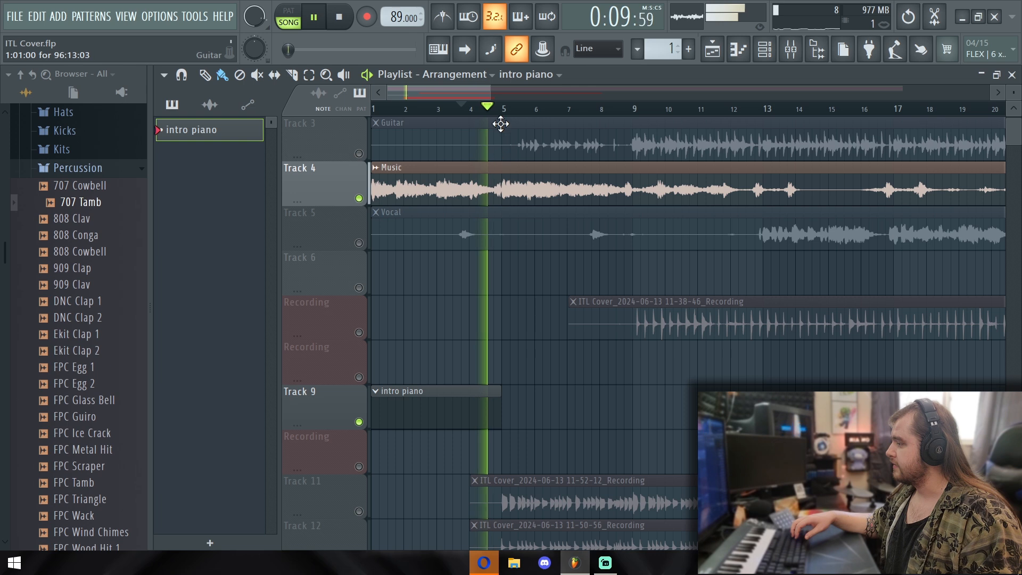
{"action": "key", "text": "space"}
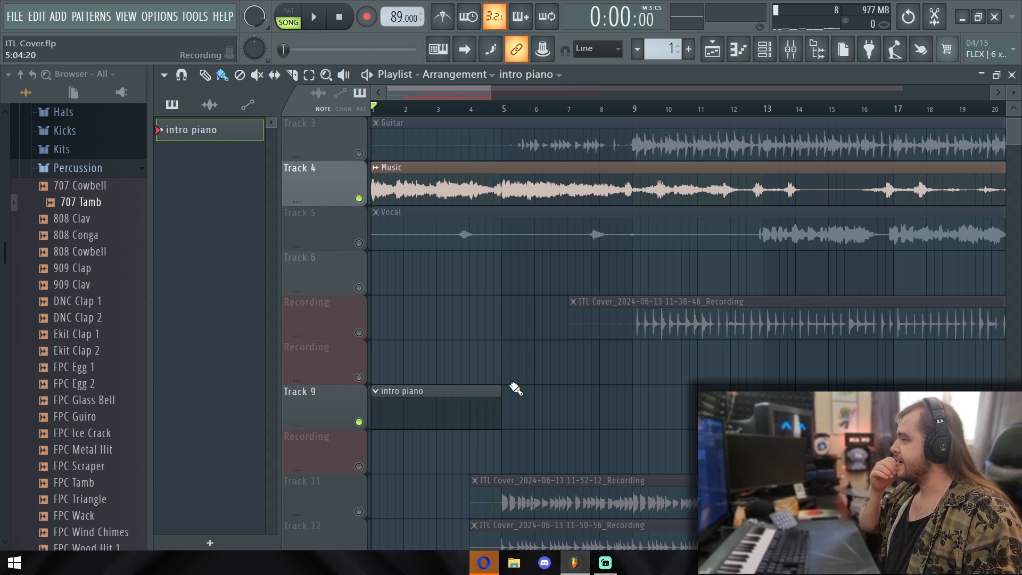
{"action": "left_click_drag", "start_coordinate": [472, 392], "coordinate": [601, 402]}
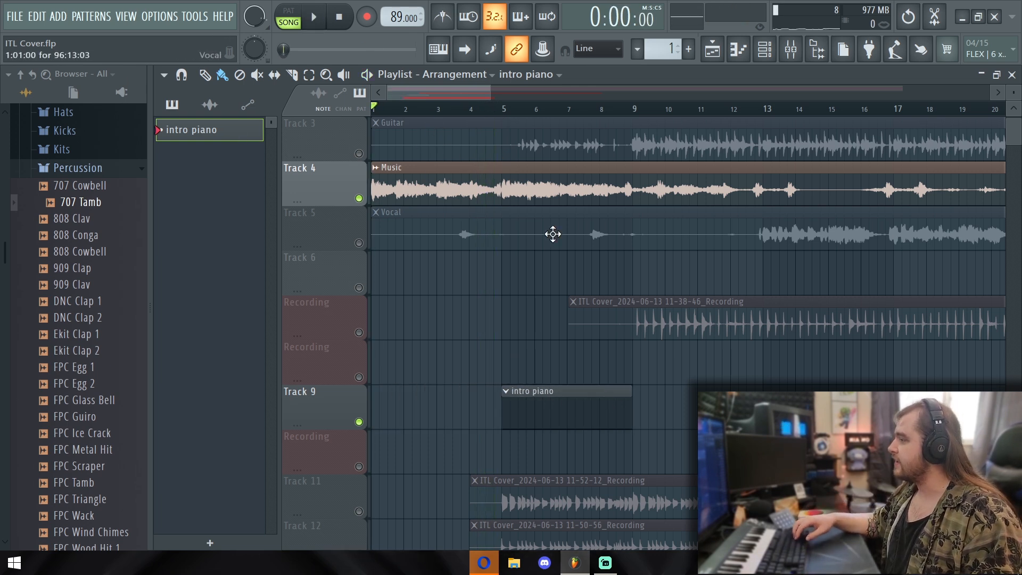
Set the playhead to bar 5, turn on the metronome and record the piano melody into the intro piano clip
{"action": "left_click", "coordinate": [503, 109]}
{"action": "key", "text": "space"}
{"action": "key", "text": "space"}
{"action": "left_click_drag", "start_coordinate": [485, 107], "coordinate": [506, 121]}
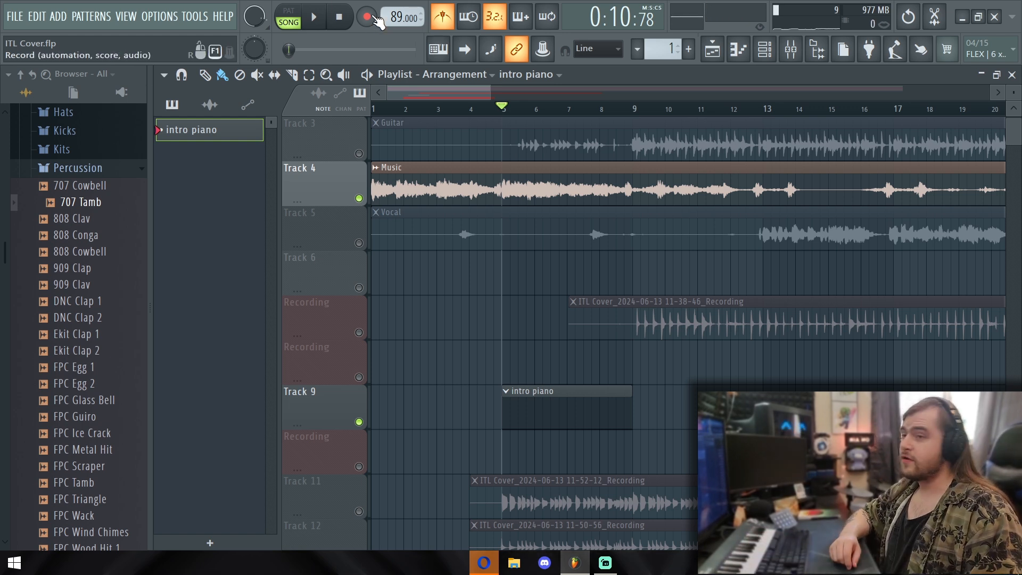
{"action": "left_click", "coordinate": [375, 20]}
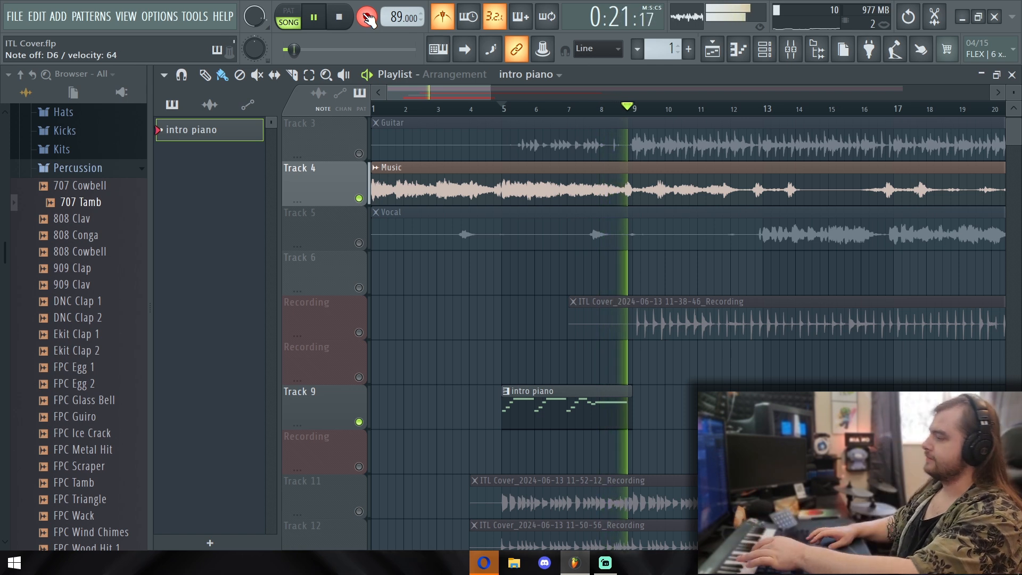
{"action": "key", "text": "space"}
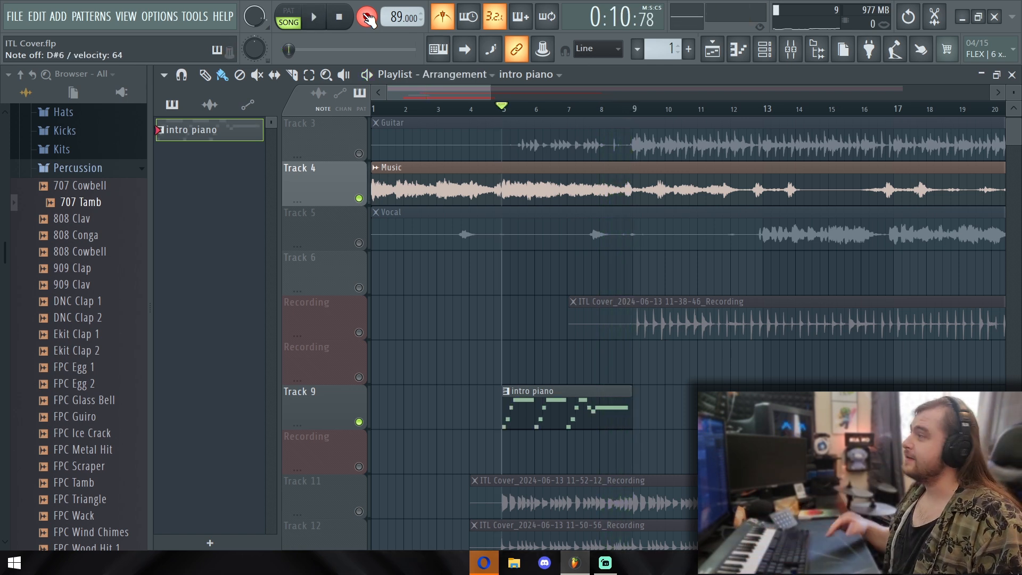
Open the recorded intro piano clip in the piano roll, quantize all its notes to the grid and play the pattern
{"action": "double_click", "coordinate": [539, 428]}
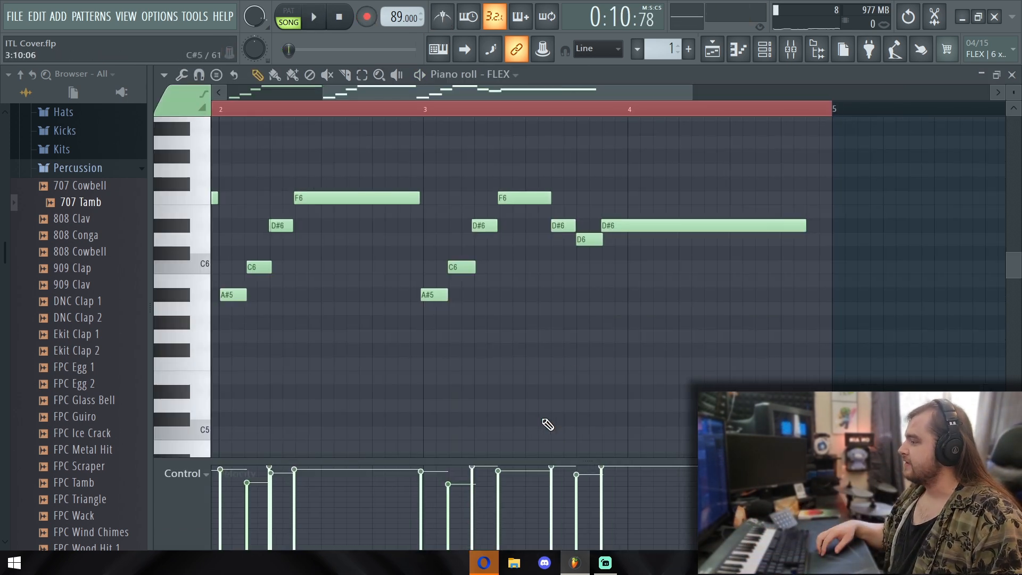
{"action": "left_click_drag", "start_coordinate": [544, 99], "coordinate": [346, 101]}
{"action": "key", "text": "ctrl+a"}
{"action": "left_click", "coordinate": [219, 110]}
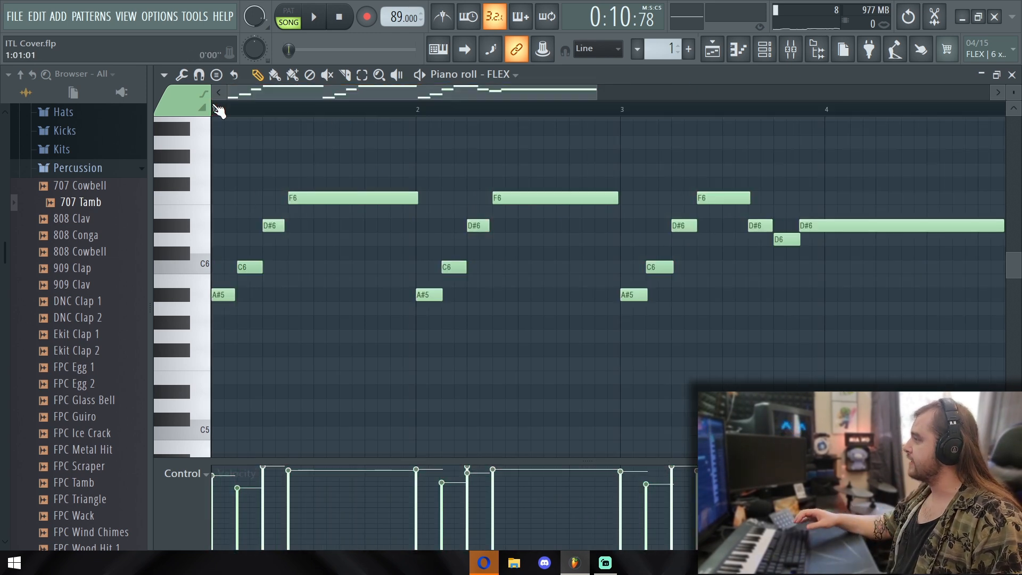
{"action": "left_click", "coordinate": [421, 75]}
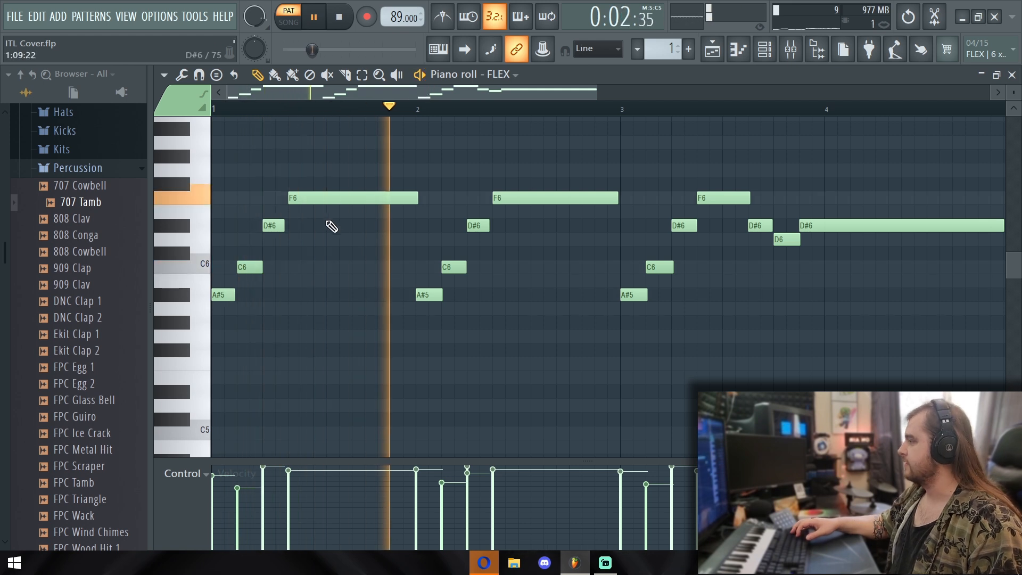
Select all the short melody notes, leaving out the long F6 and final D#6 notes, and lengthen them by about one step while checking playback
{"action": "key", "text": "ctrl+a"}
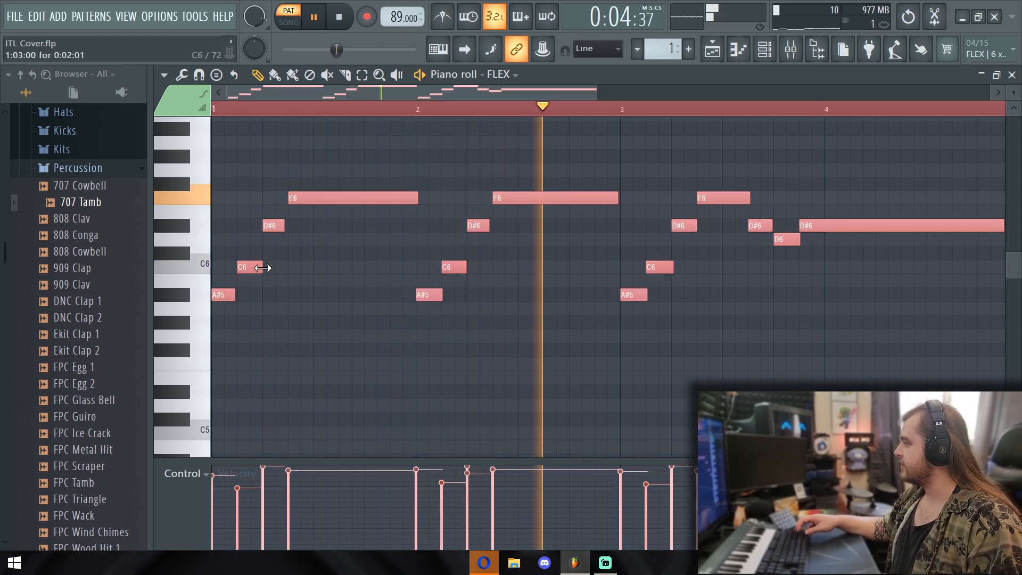
{"action": "key", "text": "ctrl+d"}
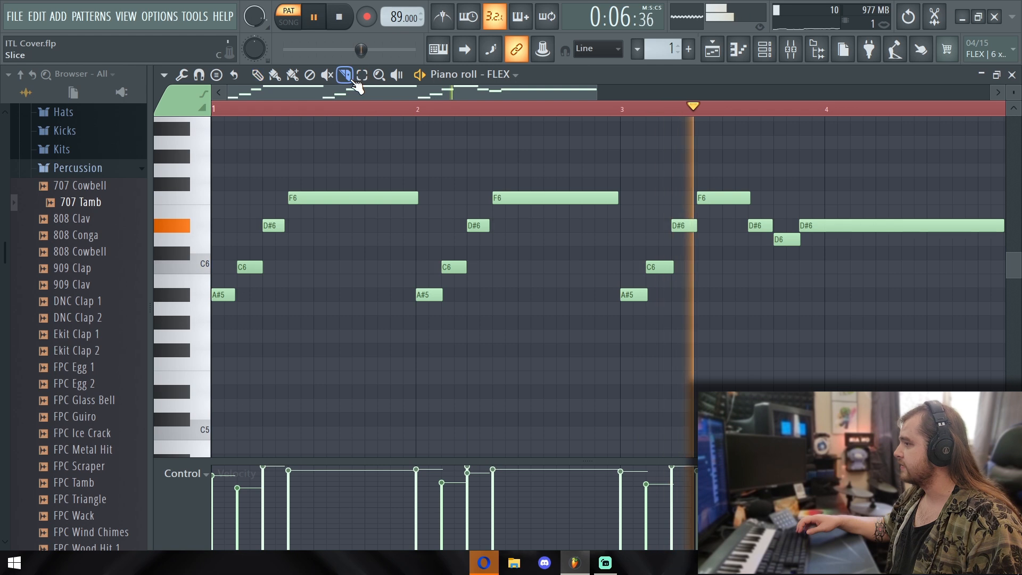
{"action": "left_click_drag", "start_coordinate": [204, 212], "coordinate": [177, 317]}
{"action": "left_click", "coordinate": [837, 229], "text": "ctrl+shift"}
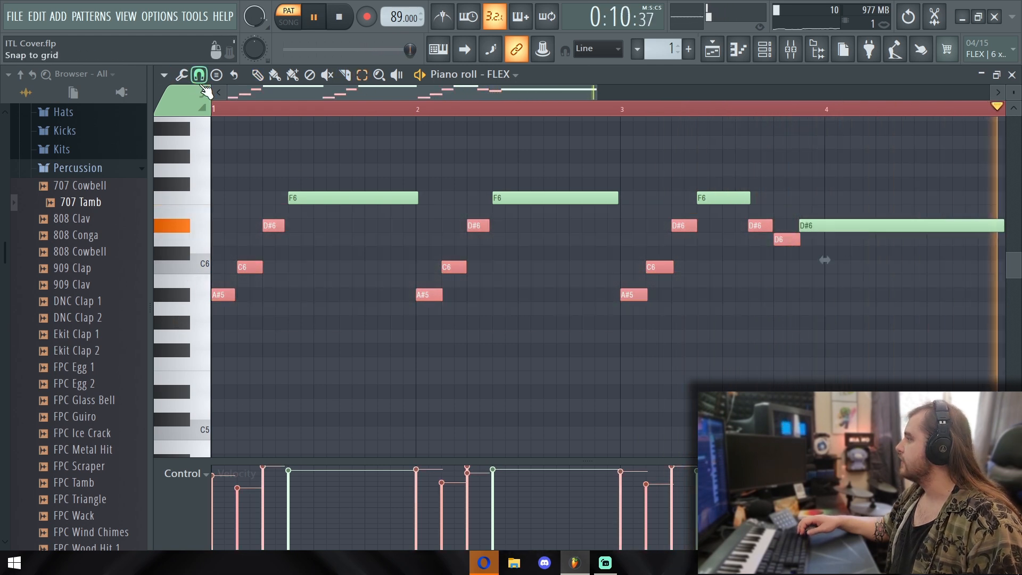
{"action": "key", "text": "space"}
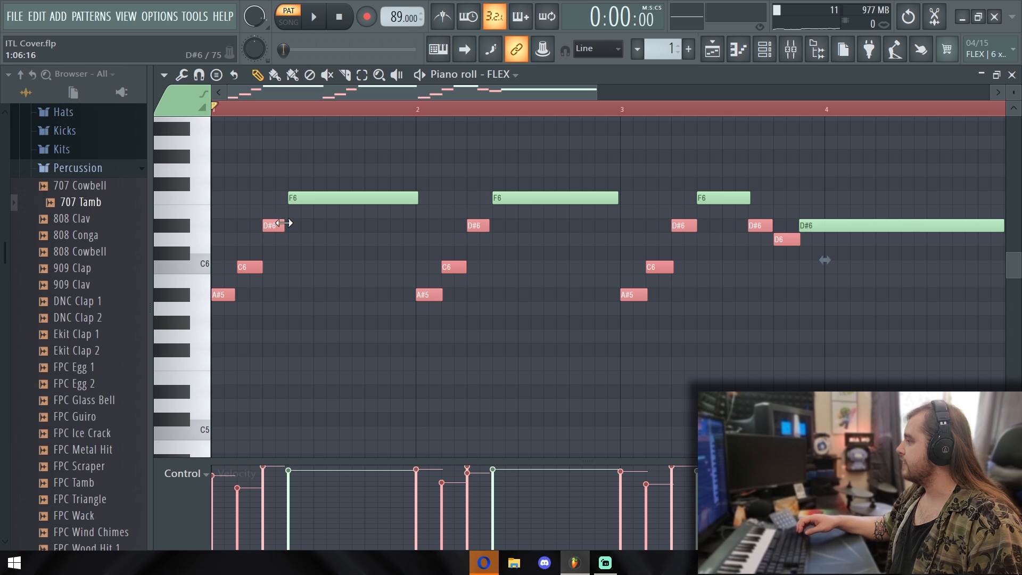
{"action": "key", "text": "space"}
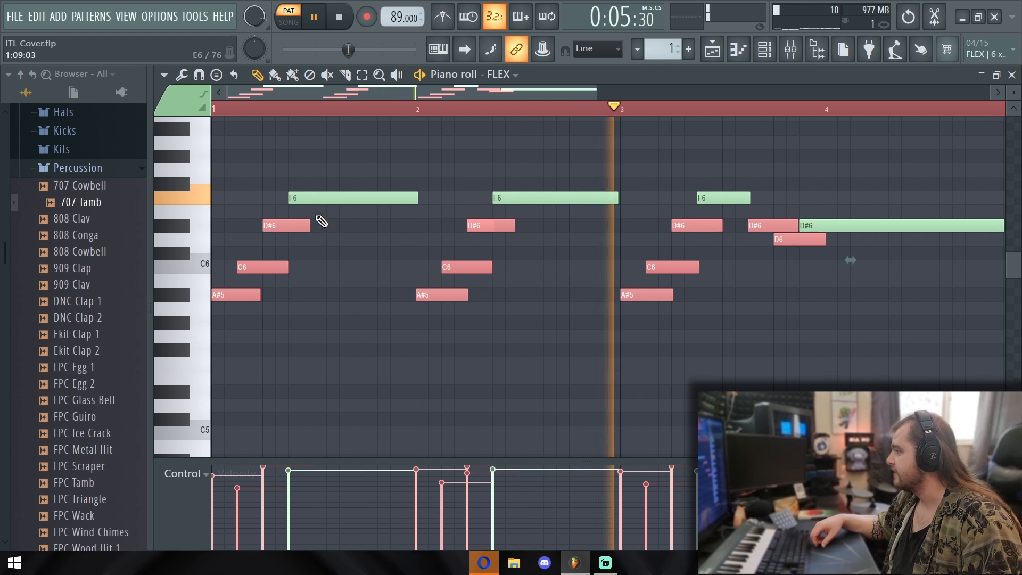
{"action": "left_click_drag", "start_coordinate": [310, 224], "coordinate": [297, 224]}
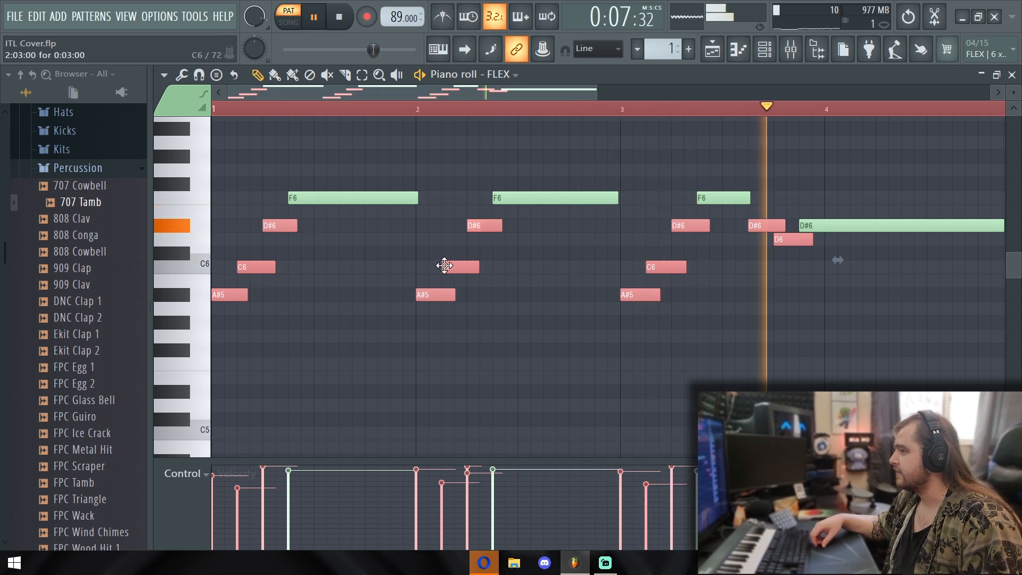
{"action": "left_click", "coordinate": [765, 105], "text": "ctrl"}
{"action": "key", "text": "space"}
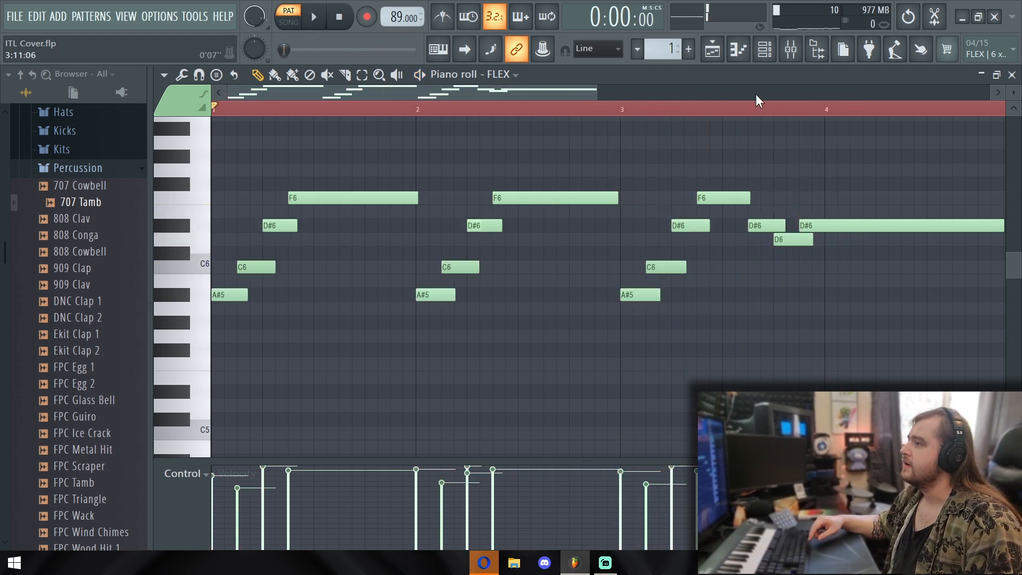
Route the FLEX channel to mixer track 5 and clone the channel
{"action": "left_click", "coordinate": [766, 50]}
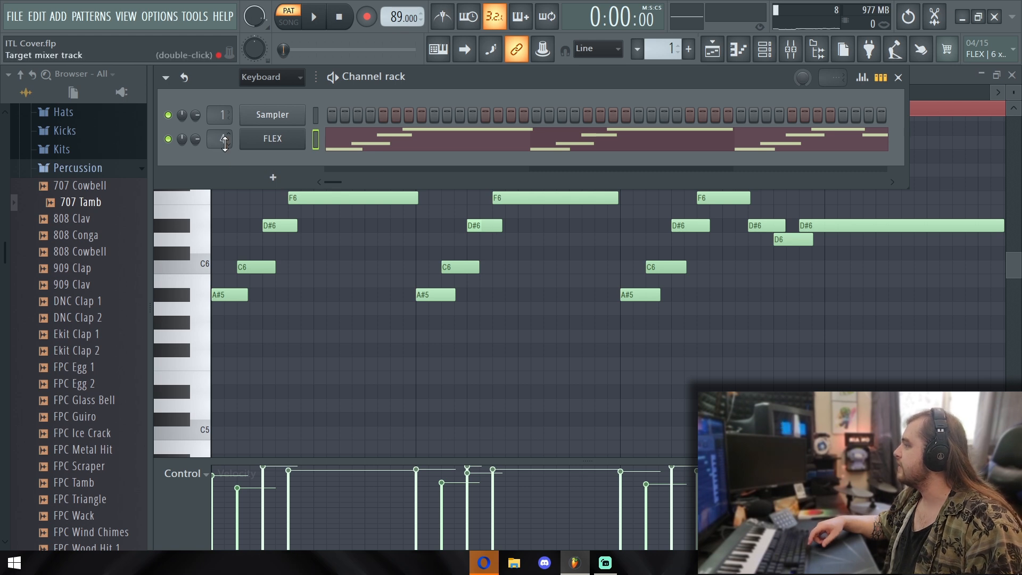
{"action": "right_click", "coordinate": [276, 142]}
{"action": "right_click", "coordinate": [267, 143]}
{"action": "left_click", "coordinate": [376, 256]}
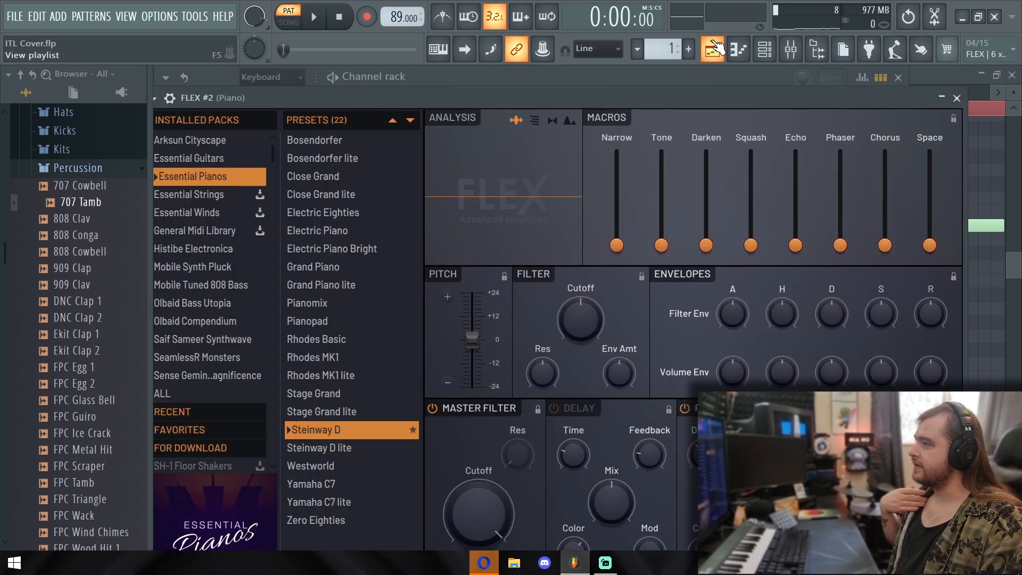
Solo the Music track in the playlist and listen to its intro from bar 1 in song mode
{"action": "left_click", "coordinate": [713, 49]}
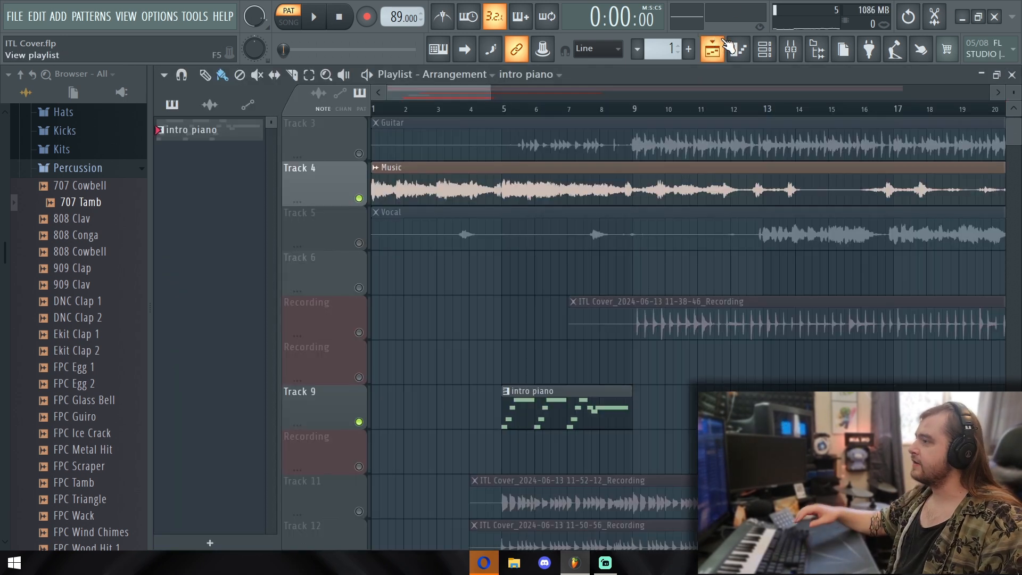
{"action": "left_click", "coordinate": [714, 49]}
{"action": "left_click", "coordinate": [713, 49]}
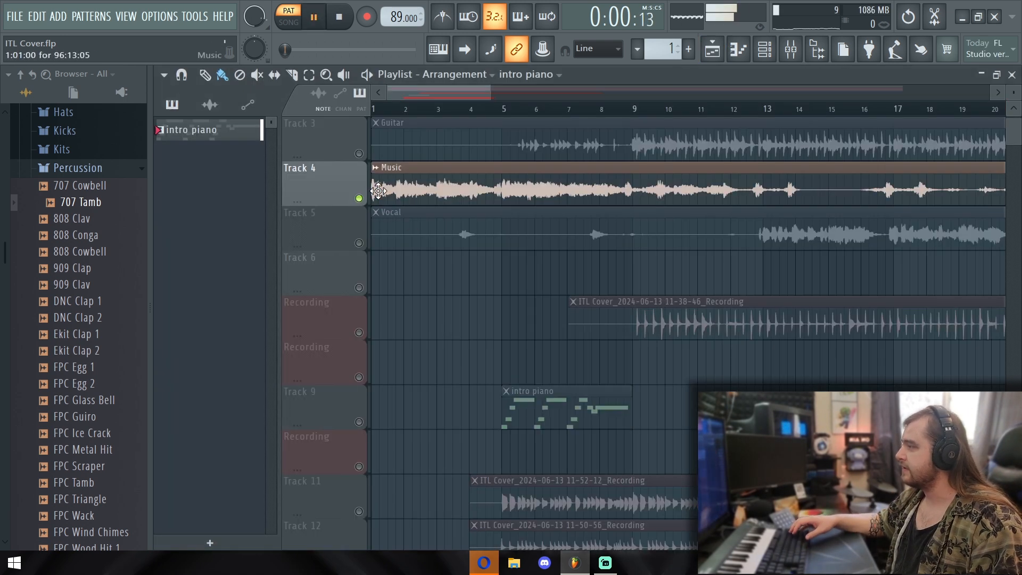
{"action": "key", "text": "space"}
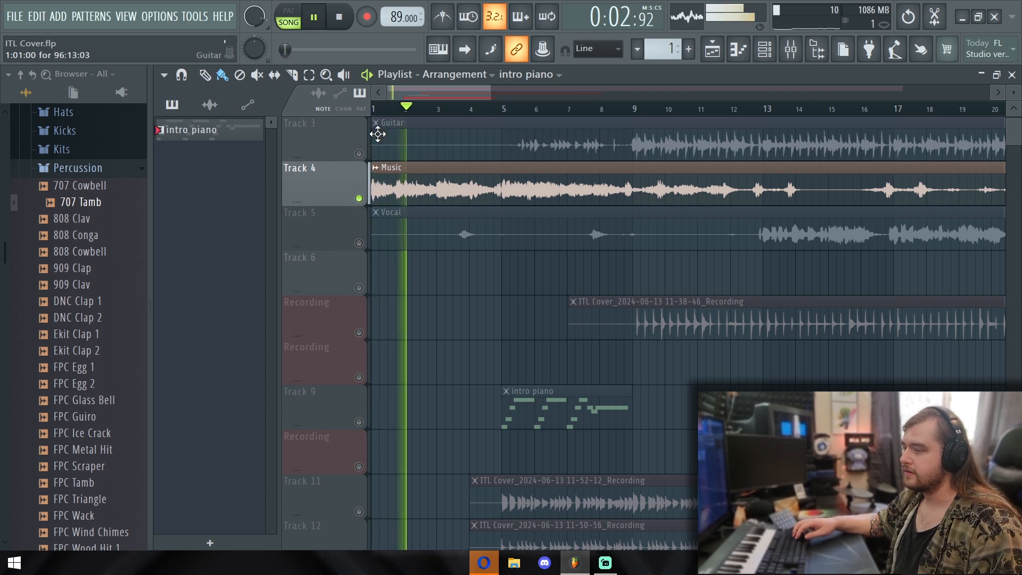
{"action": "key", "text": "space"}
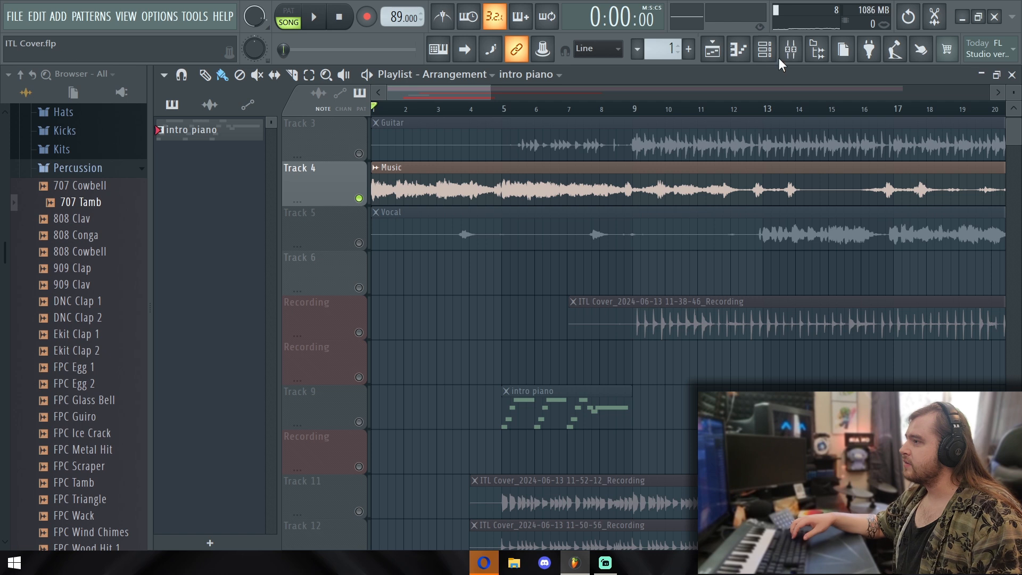
Copy all notes from the FLEX piano roll into the piano roll of the cloned FLEX #2 channel
{"action": "left_click", "coordinate": [765, 49]}
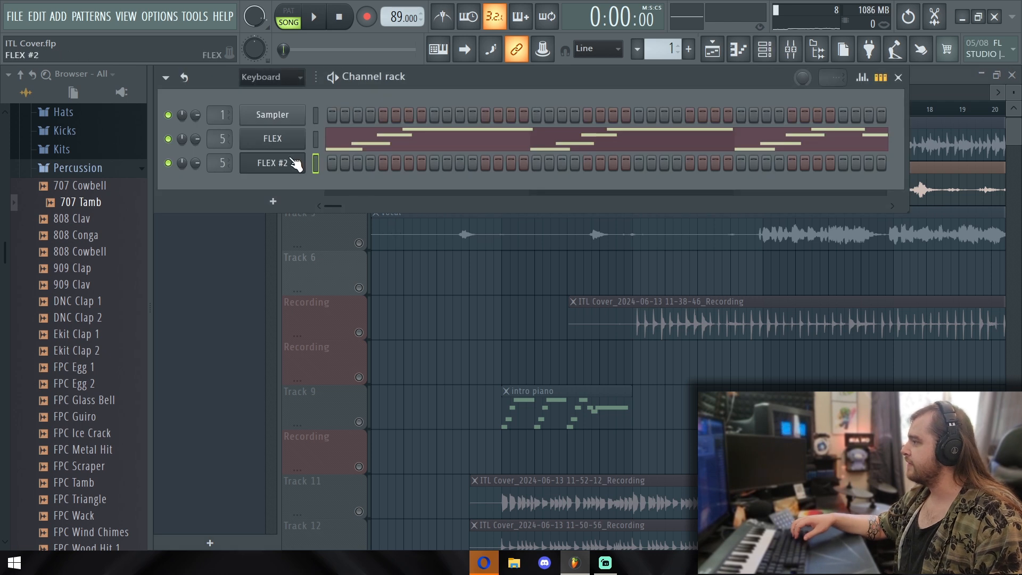
{"action": "left_click", "coordinate": [354, 149]}
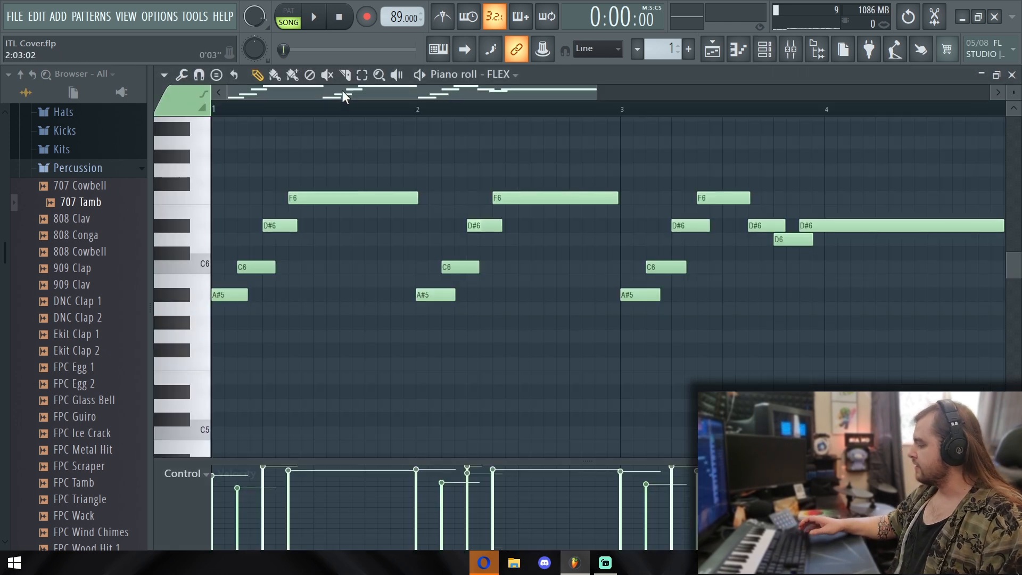
{"action": "key", "text": "ctrl+a"}
{"action": "left_click", "coordinate": [790, 49]}
{"action": "right_click", "coordinate": [308, 154]}
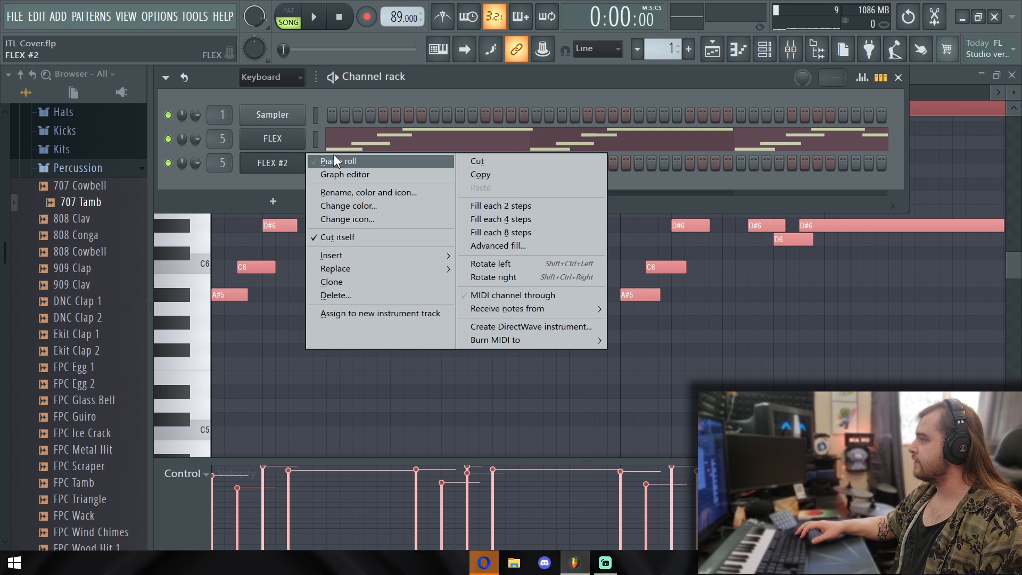
{"action": "left_click", "coordinate": [335, 157]}
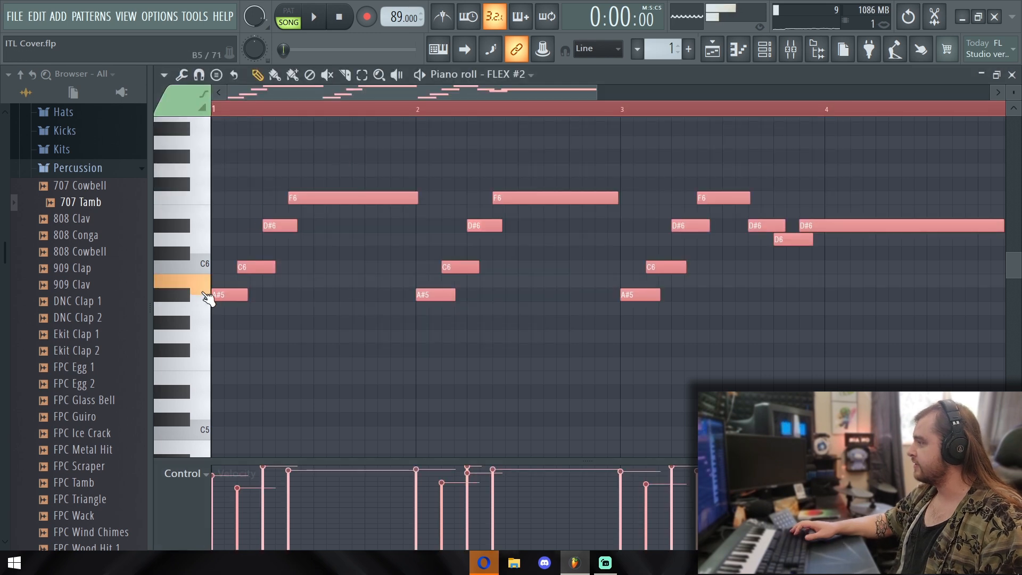
Load the Vibraphone preset from the favorites into the FLEX #2 channel
{"action": "left_click", "coordinate": [764, 49]}
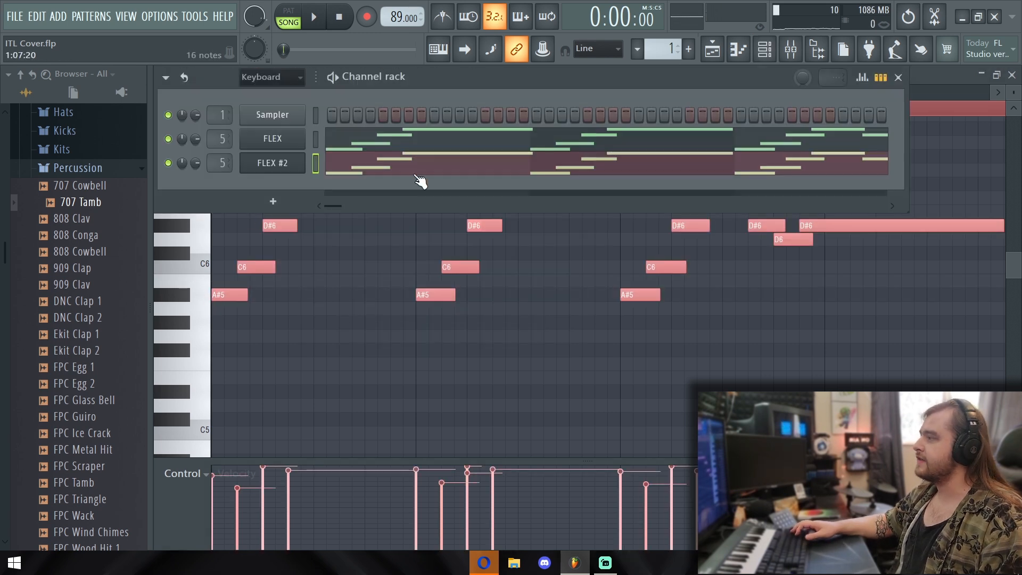
{"action": "left_click", "coordinate": [262, 163]}
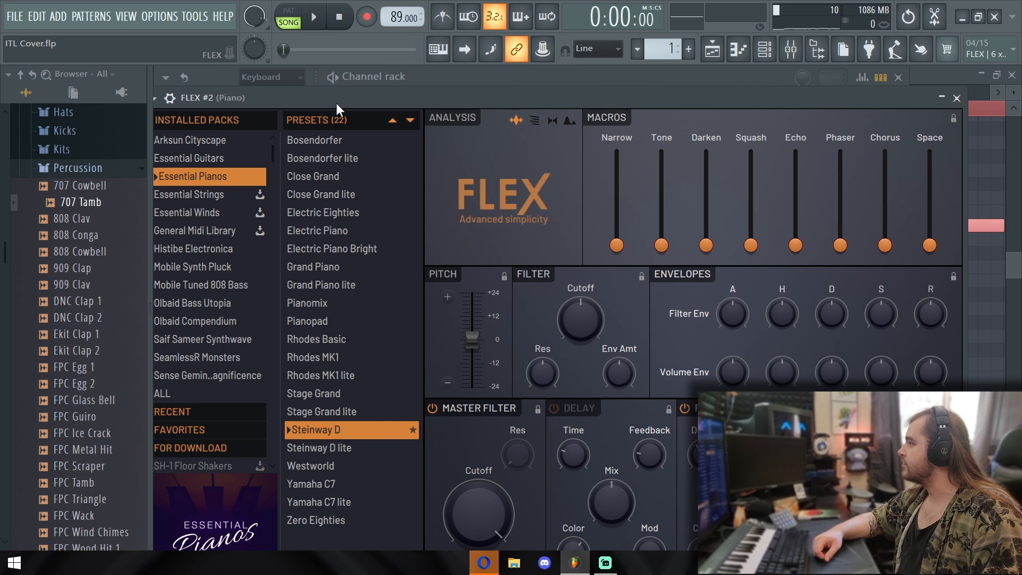
{"action": "left_click_drag", "start_coordinate": [336, 103], "coordinate": [390, 94]}
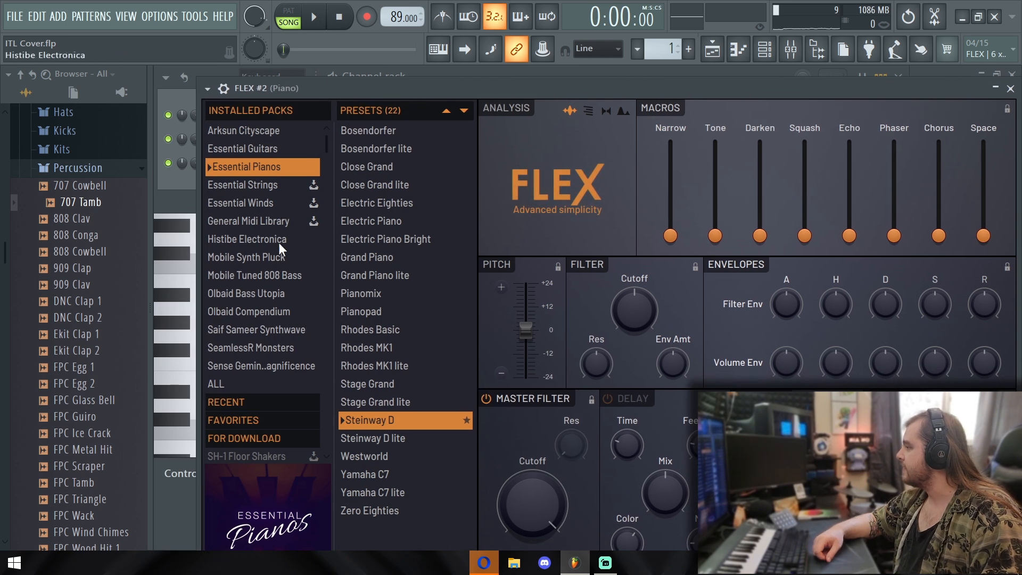
{"action": "left_click", "coordinate": [250, 420]}
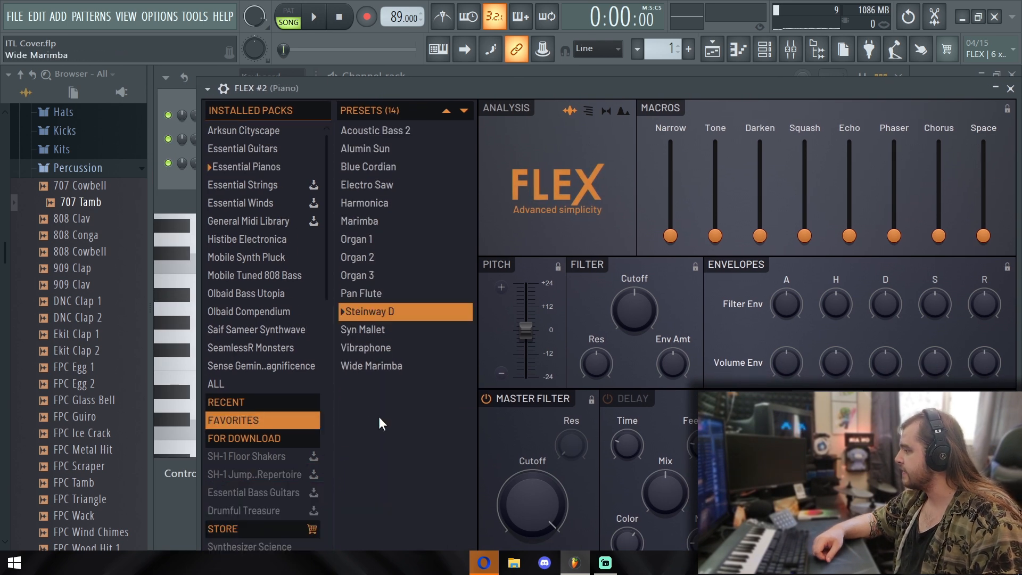
{"action": "left_click", "coordinate": [390, 350]}
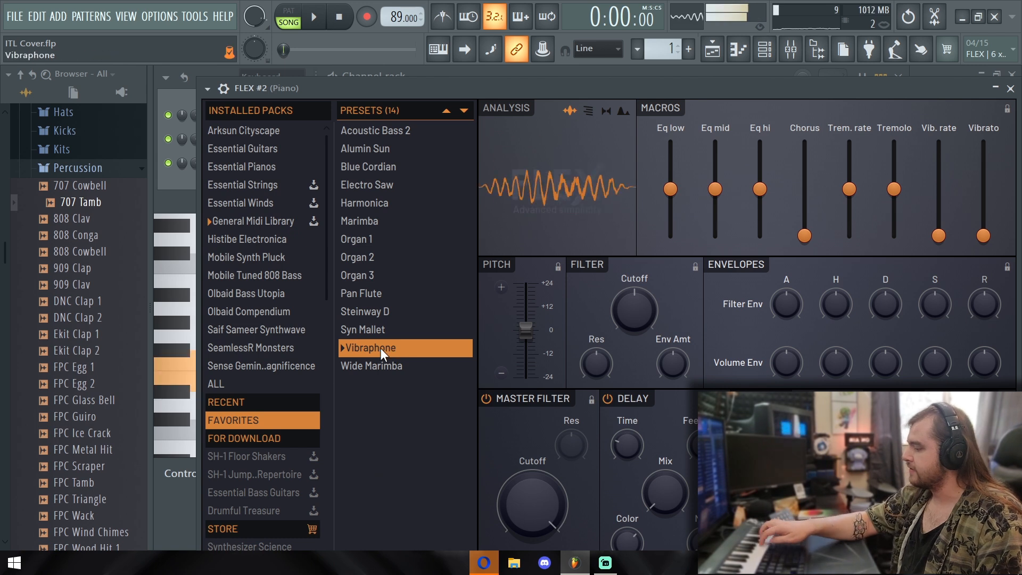
{"action": "left_click_drag", "start_coordinate": [517, 95], "coordinate": [429, 222]}
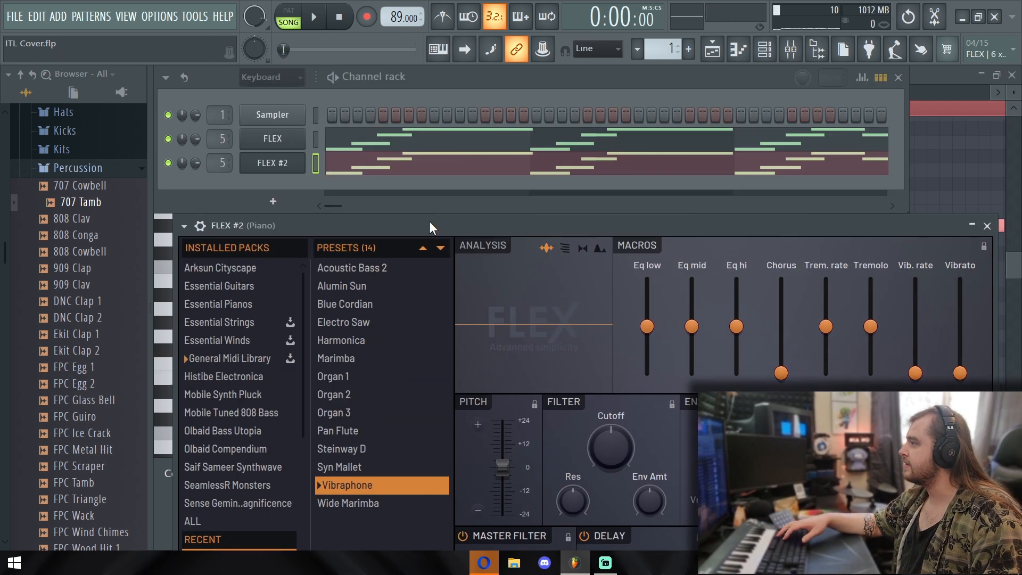
Mute the original FLEX channel and lower FLEX #2's channel volume while playing the pattern
{"action": "left_click", "coordinate": [168, 139]}
{"action": "left_click", "coordinate": [337, 76]}
{"action": "left_click_drag", "start_coordinate": [466, 228], "coordinate": [470, 210]}
{"action": "left_click_drag", "start_coordinate": [195, 155], "coordinate": [196, 168]}
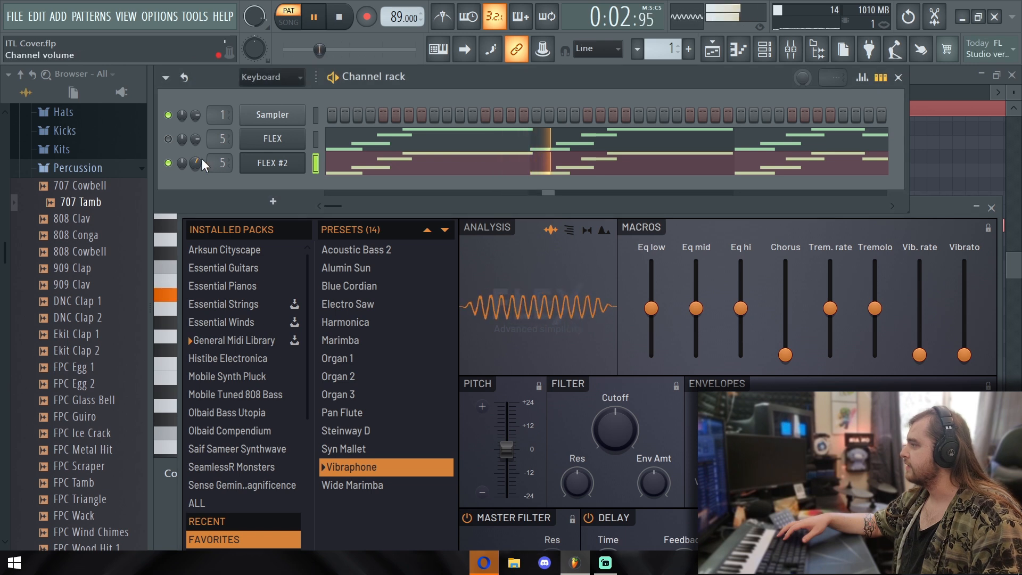
{"action": "key", "text": "space"}
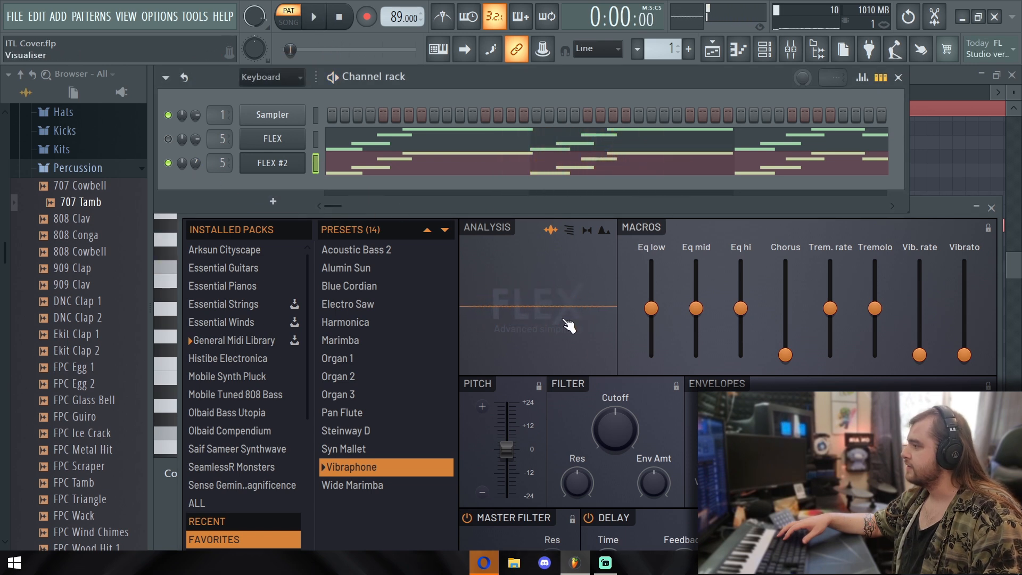
Set FLEX #2's delay mix to 20% and lower its master filter cutoff to about the middle while the pattern plays
{"action": "left_click", "coordinate": [916, 207]}
{"action": "left_click_drag", "start_coordinate": [916, 205], "coordinate": [871, 81]}
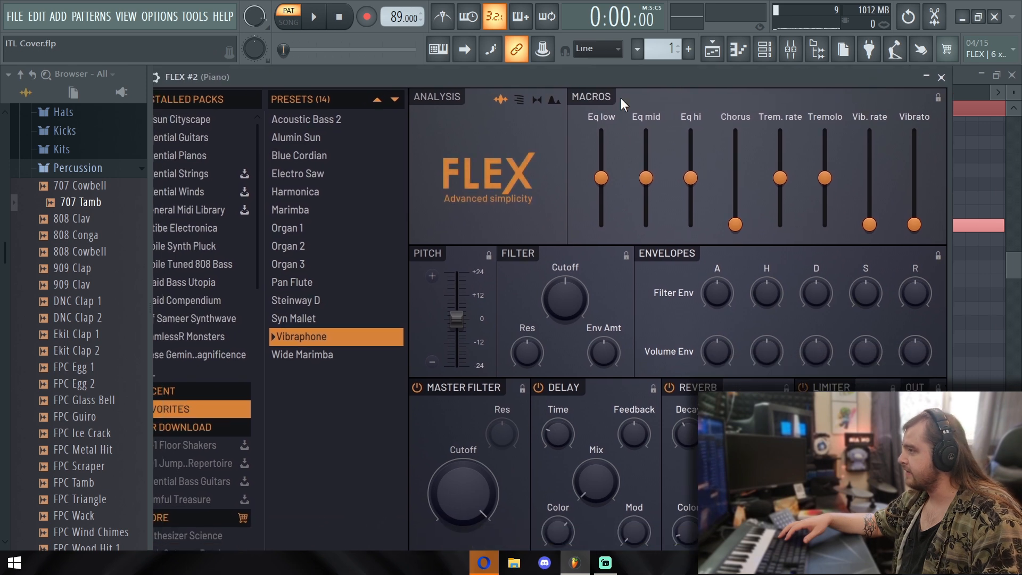
{"action": "left_click_drag", "start_coordinate": [727, 72], "coordinate": [741, 63]}
{"action": "key", "text": "space"}
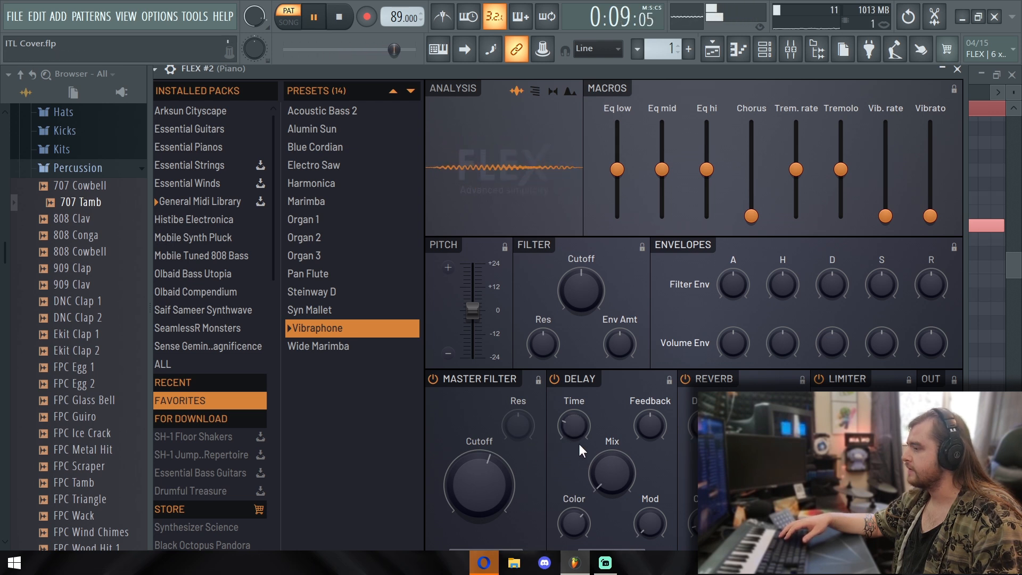
{"action": "left_click_drag", "start_coordinate": [572, 428], "coordinate": [572, 423]}
{"action": "left_click_drag", "start_coordinate": [611, 473], "coordinate": [611, 469]}
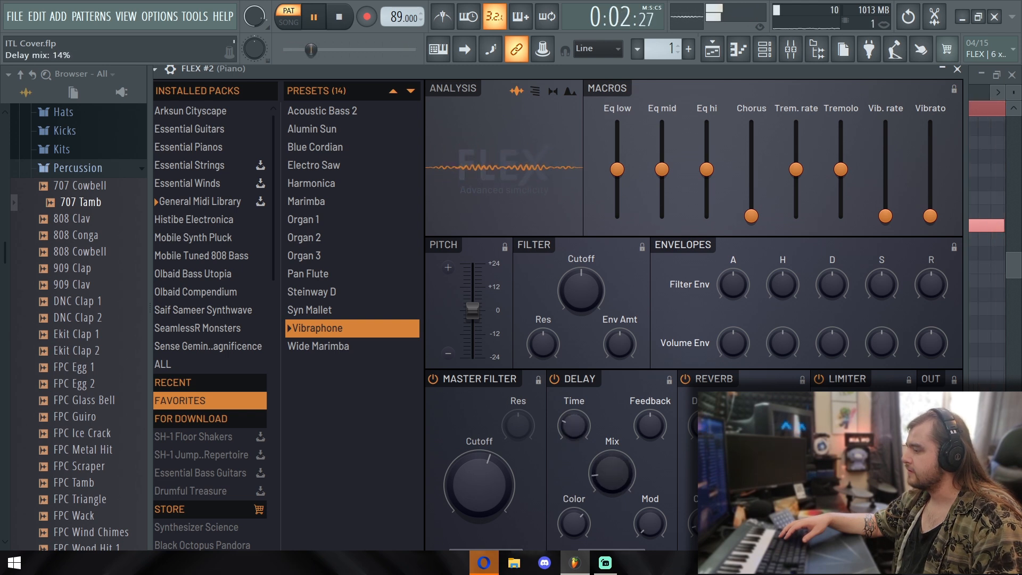
{"action": "left_click_drag", "start_coordinate": [617, 476], "coordinate": [614, 470]}
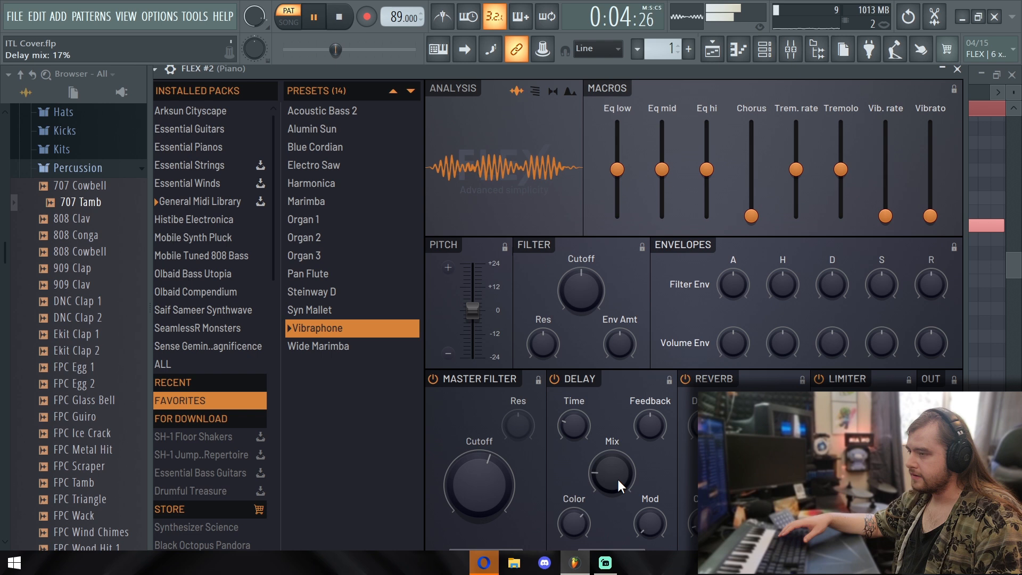
{"action": "left_click_drag", "start_coordinate": [608, 468], "coordinate": [614, 456]}
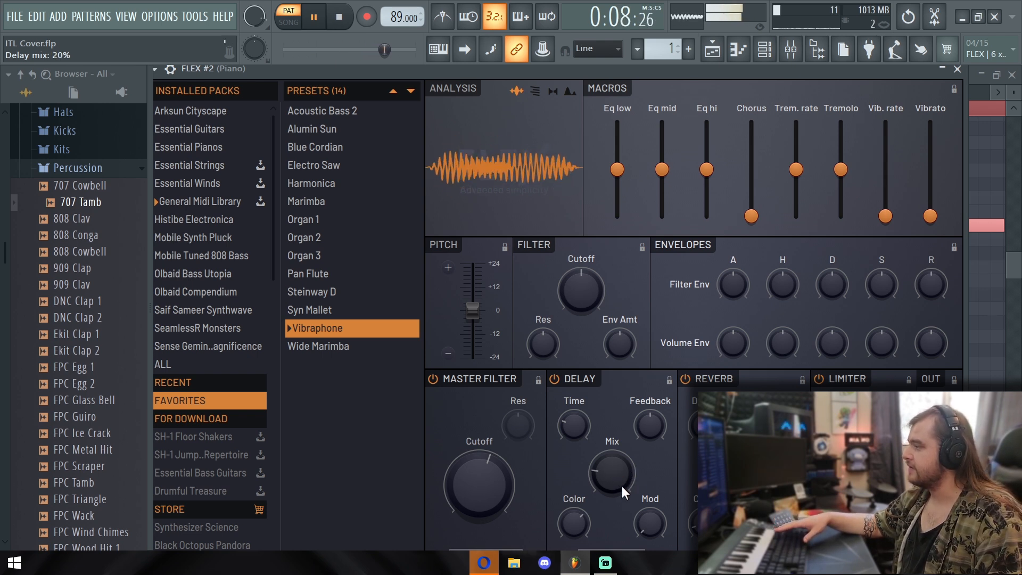
{"action": "left_click_drag", "start_coordinate": [478, 466], "coordinate": [478, 464]}
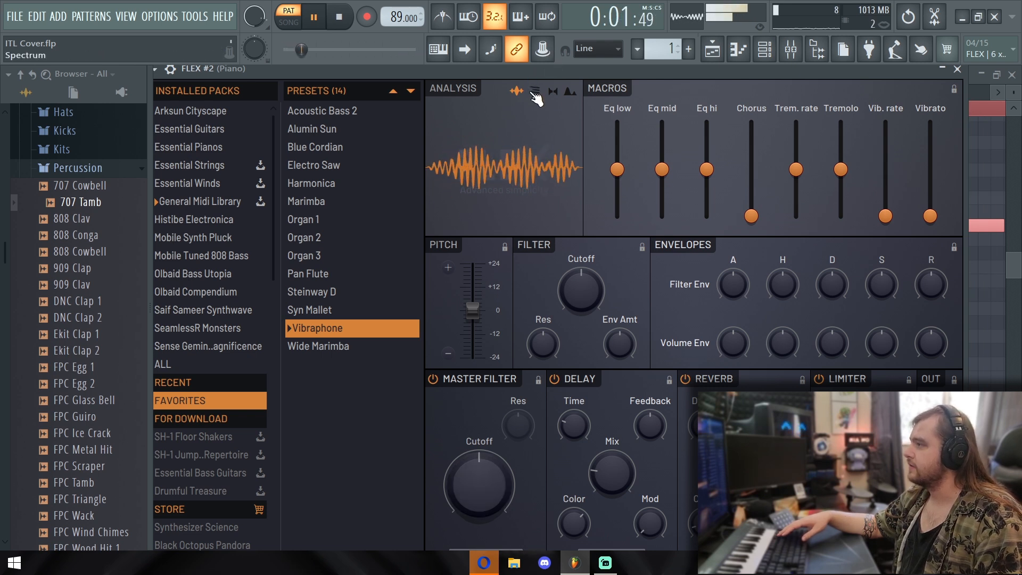
{"action": "key", "text": "space"}
Unmute the original FLEX channel and balance its volume against FLEX #2 while the pattern plays
{"action": "left_click_drag", "start_coordinate": [534, 71], "coordinate": [534, 238]}
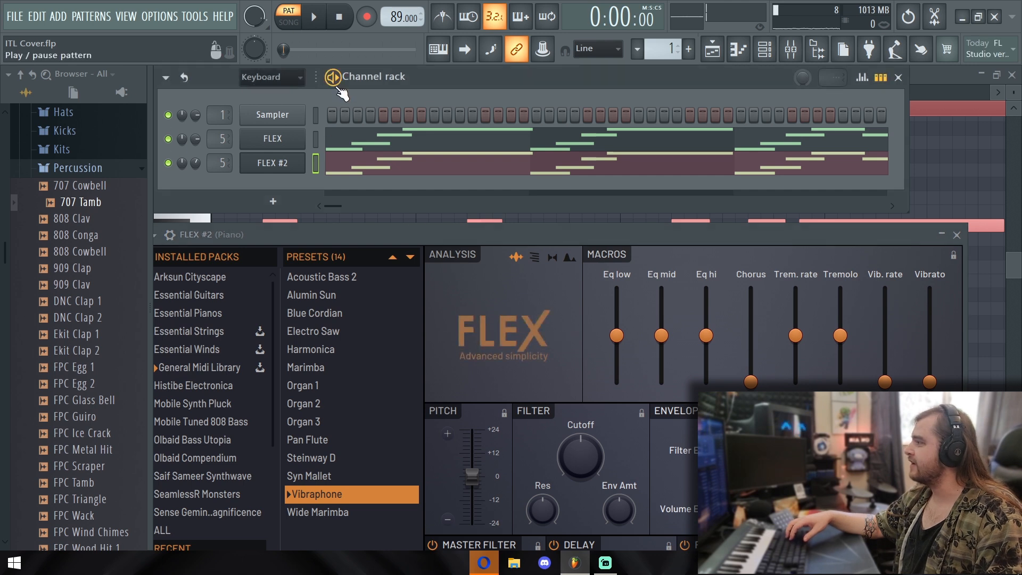
{"action": "key", "text": "space"}
{"action": "left_click_drag", "start_coordinate": [196, 139], "coordinate": [197, 144]}
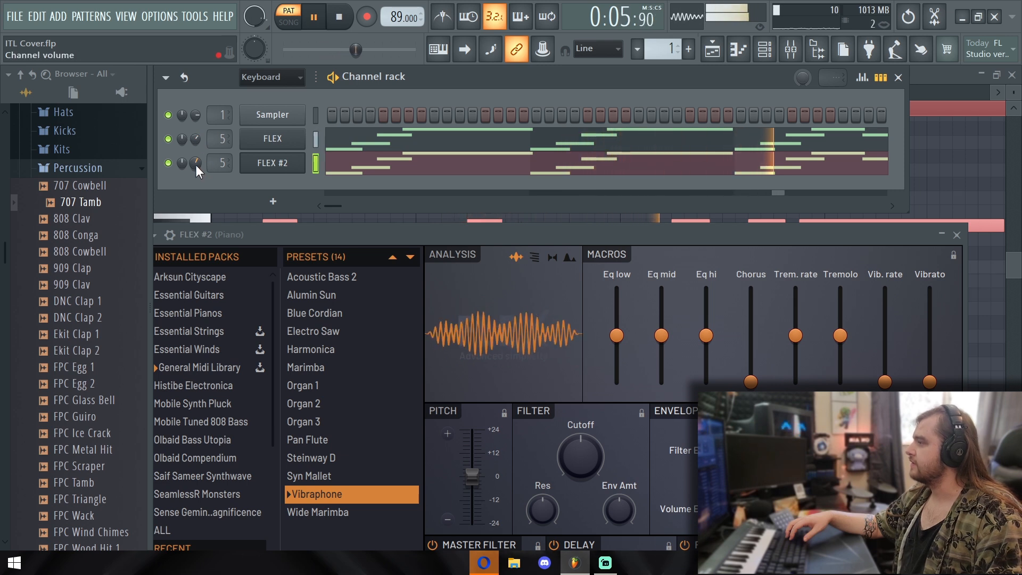
Lower FLEX #2's delay mix slightly and close its plugin window
{"action": "left_click_drag", "start_coordinate": [614, 240], "coordinate": [613, 98]}
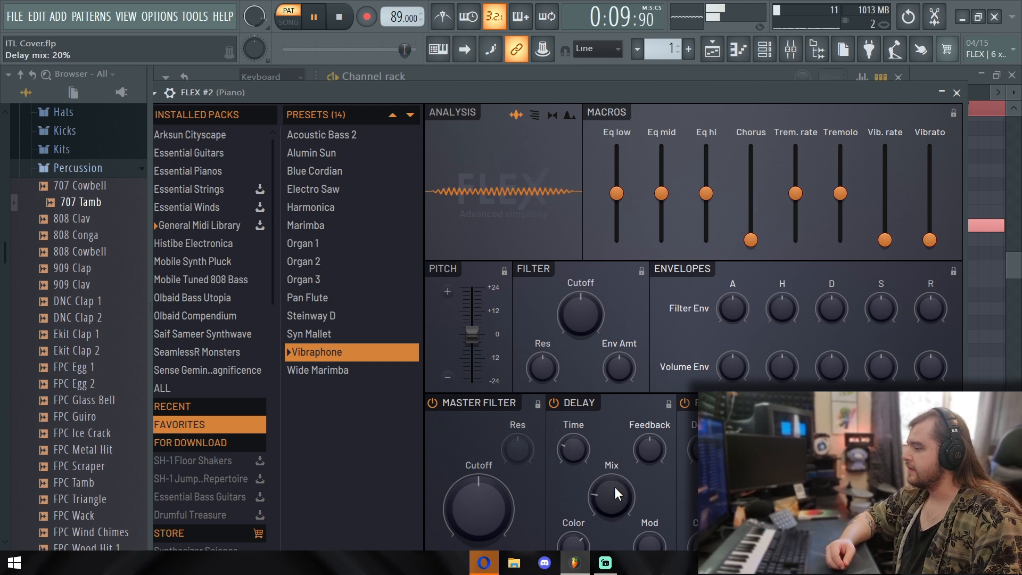
{"action": "left_click_drag", "start_coordinate": [612, 497], "coordinate": [611, 502]}
{"action": "left_click", "coordinate": [956, 93]}
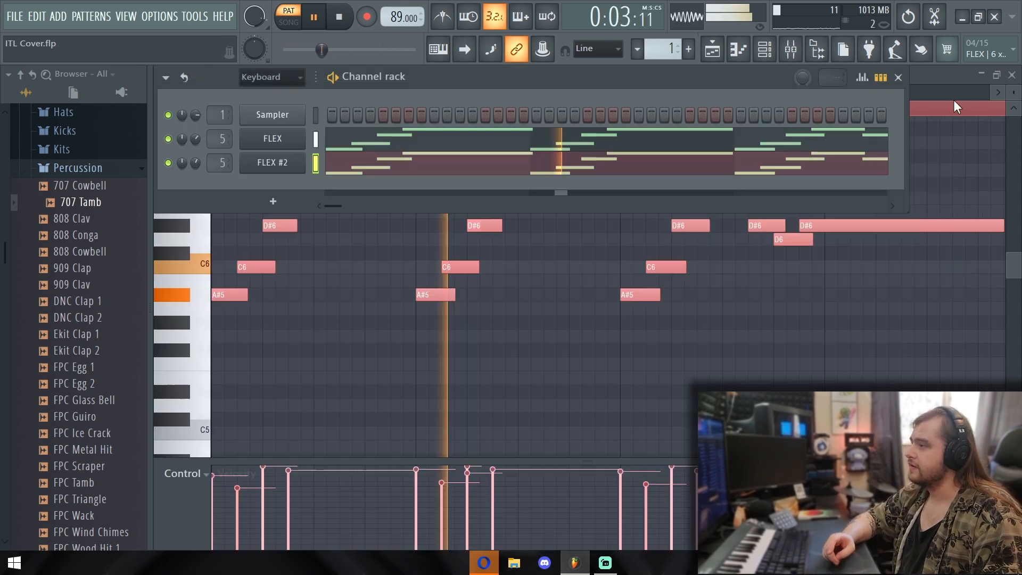
Solo Track 9 in the playlist and place another intro piano clip at bar 1
{"action": "left_click", "coordinate": [712, 49]}
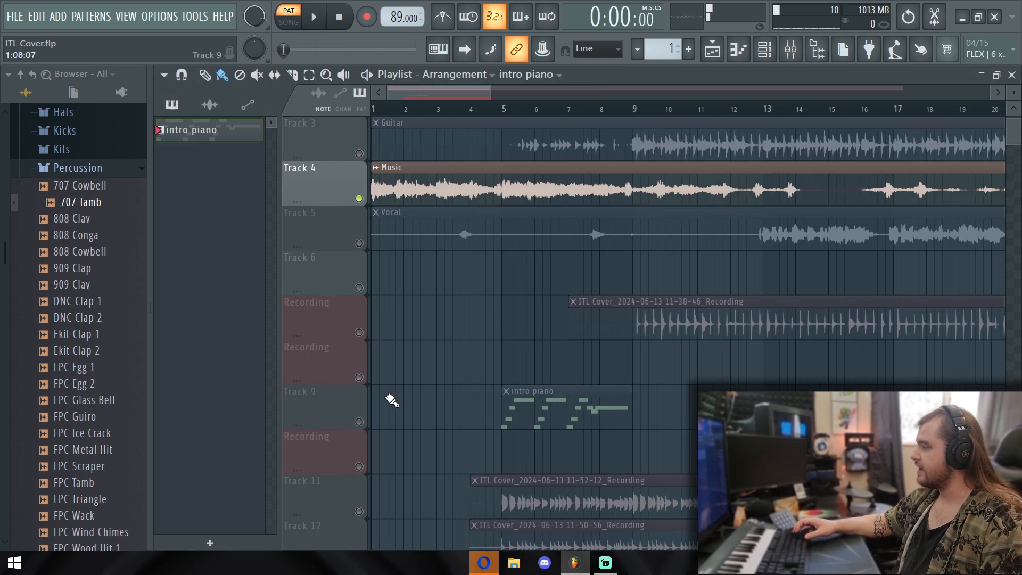
{"action": "right_click", "coordinate": [359, 421]}
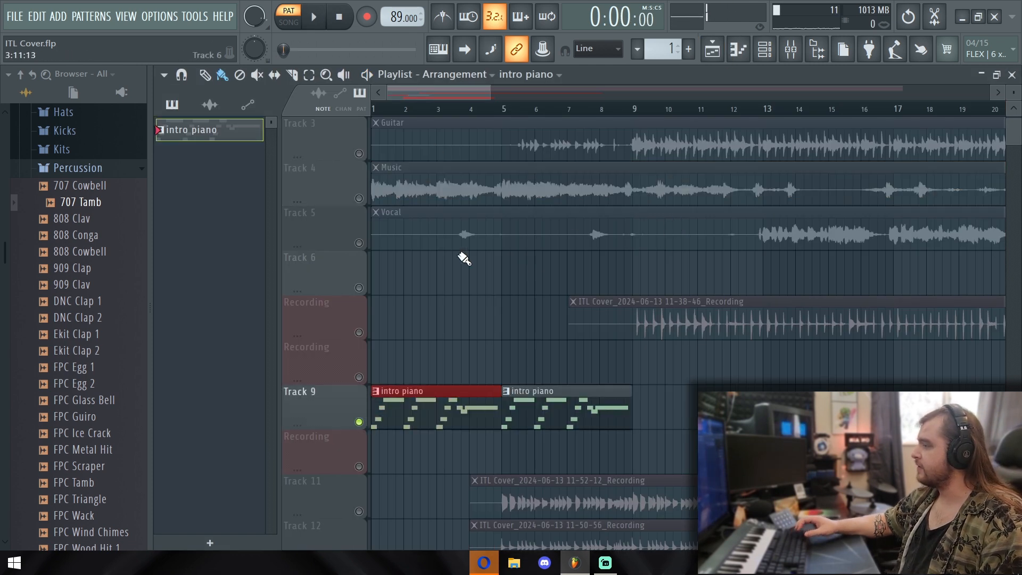
Unmute Track 11, Track 12, the track holding the 11-38-46 recording, and the Drums stem track alongside the intro piano
{"action": "scroll", "coordinate": [516, 286], "scroll_direction": "up", "scroll_amount": 2}
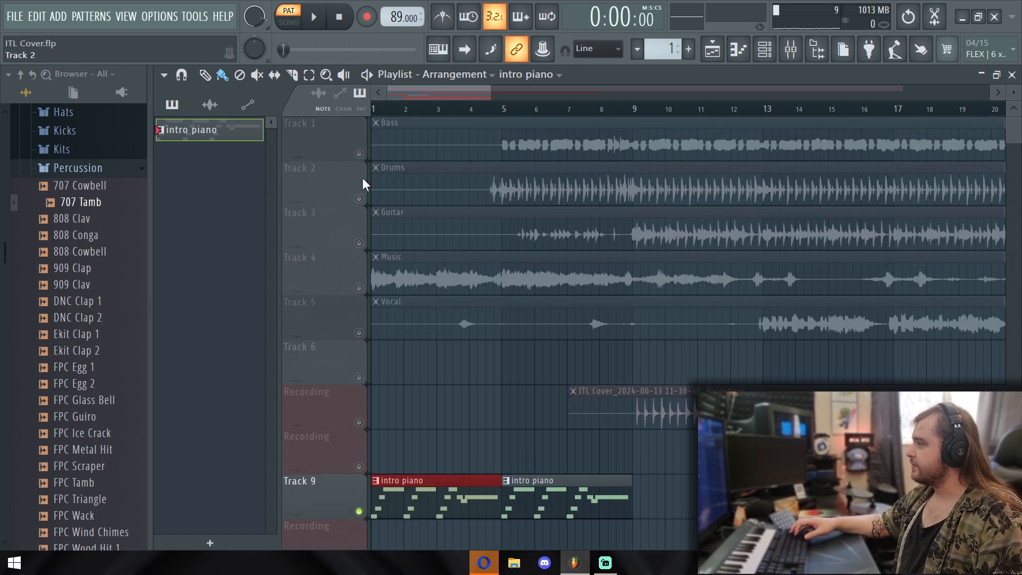
{"action": "scroll", "coordinate": [394, 213], "scroll_direction": "down", "scroll_amount": 5}
{"action": "left_click", "coordinate": [359, 376]}
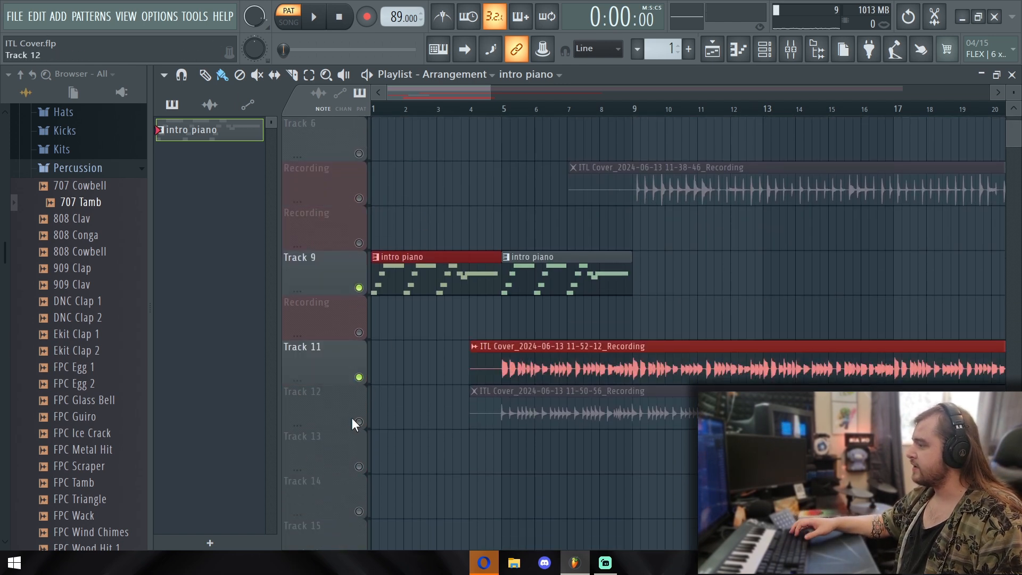
{"action": "left_click", "coordinate": [359, 420]}
{"action": "left_click", "coordinate": [359, 199]}
{"action": "scroll", "coordinate": [438, 157], "scroll_direction": "up", "scroll_amount": 4}
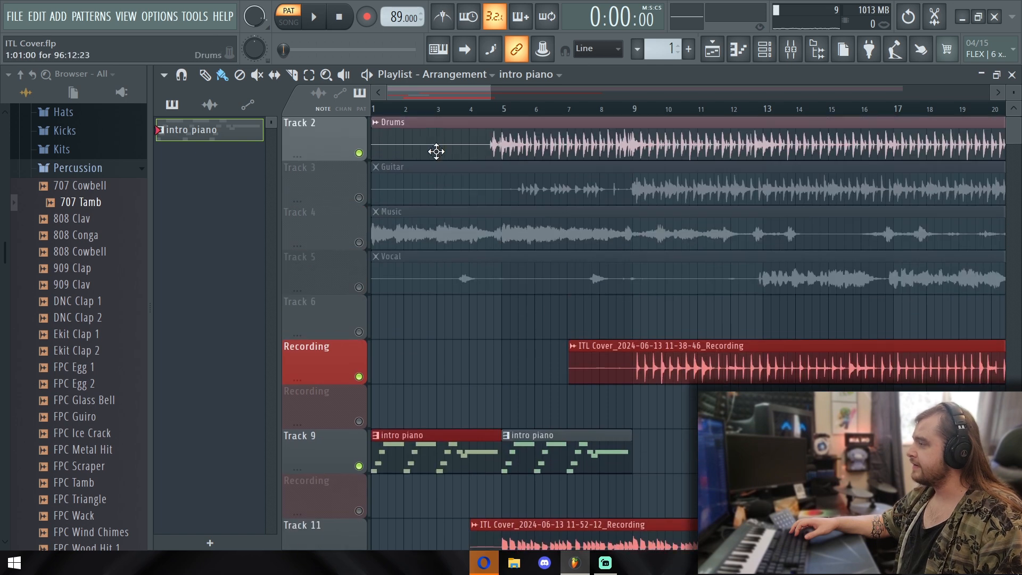
Play the arrangement in song mode from the start and add a third intro piano clip on Track 9 at bar 9
{"action": "key", "text": "l"}
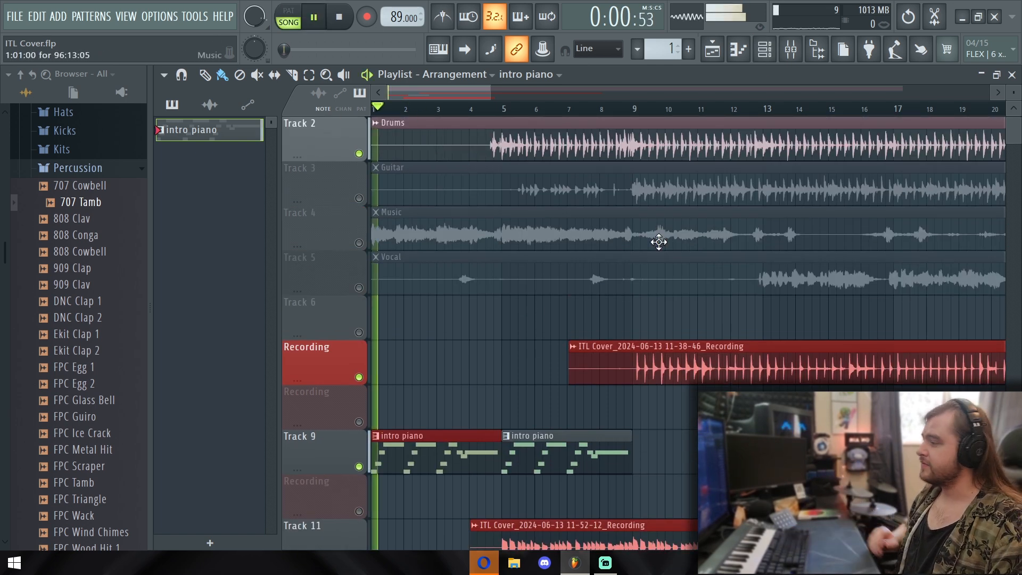
{"action": "scroll", "coordinate": [679, 288], "scroll_direction": "down", "scroll_amount": 2}
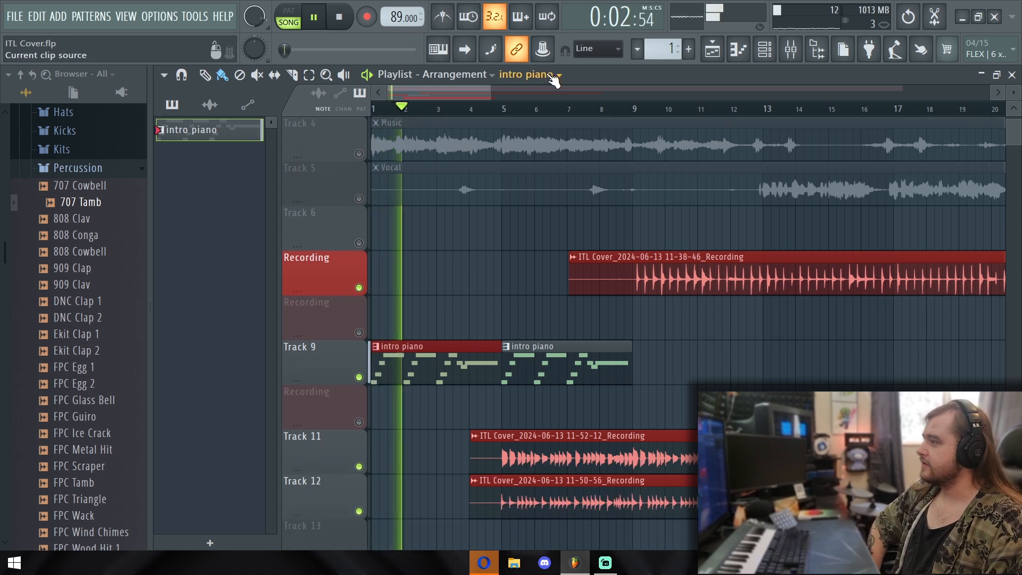
{"action": "scroll", "coordinate": [637, 212], "scroll_direction": "down", "scroll_amount": 2}
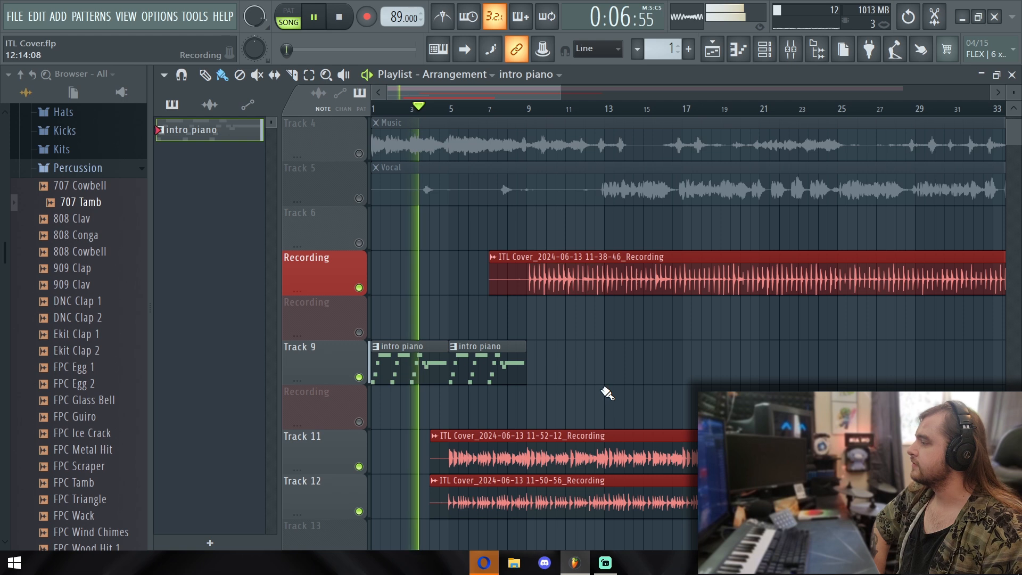
{"action": "scroll", "coordinate": [605, 380], "scroll_direction": "up", "scroll_amount": 3}
{"action": "scroll", "coordinate": [596, 365], "scroll_direction": "down", "scroll_amount": 1}
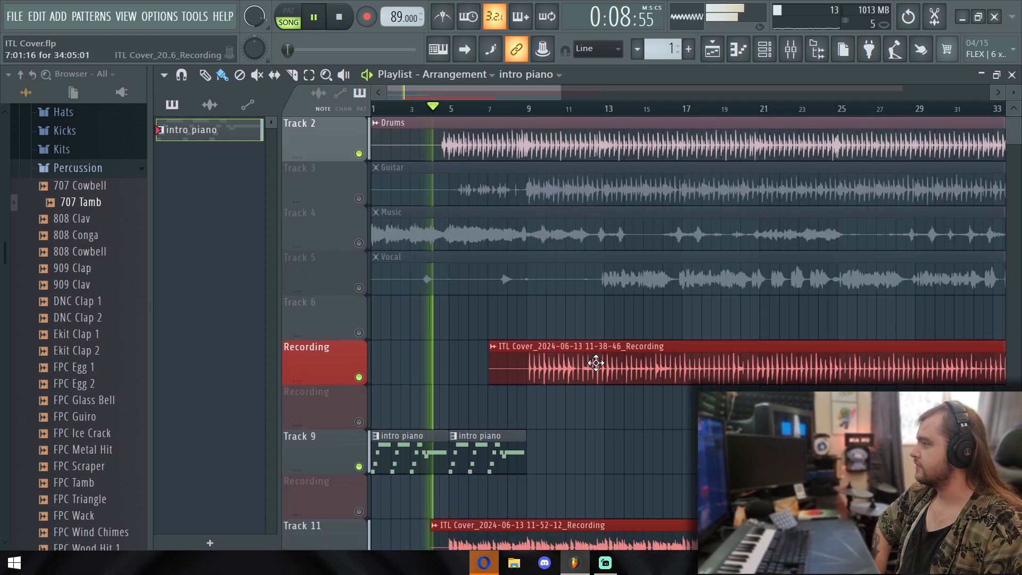
{"action": "scroll", "coordinate": [587, 368], "scroll_direction": "down", "scroll_amount": 3}
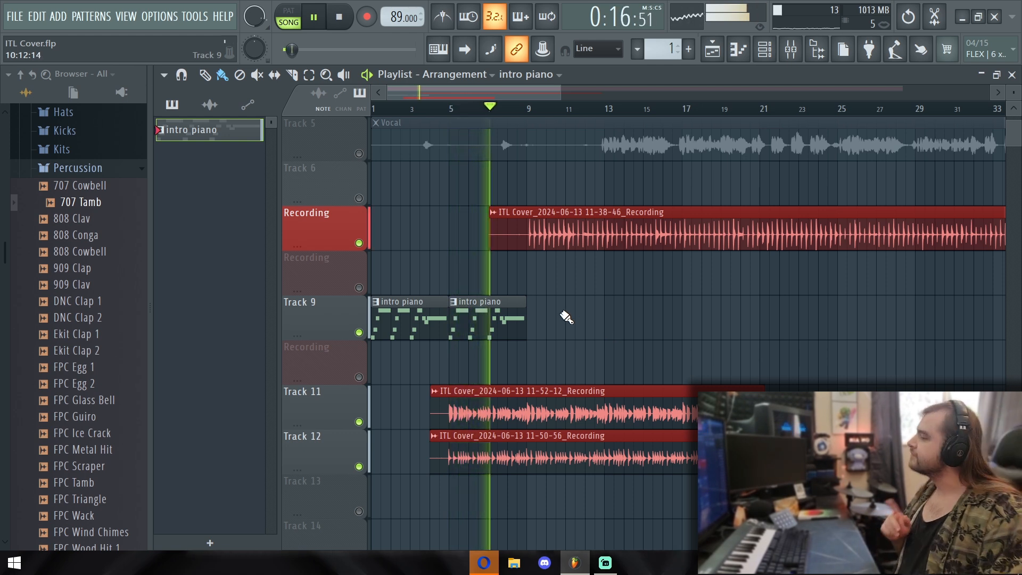
{"action": "left_click", "coordinate": [530, 318]}
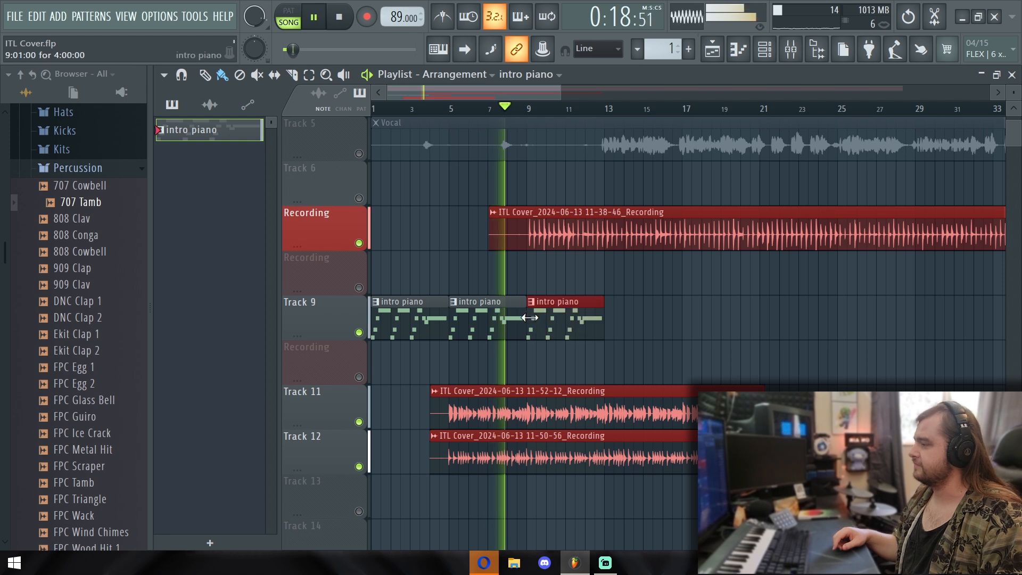
Listen to the arrangement past the end of the third intro piano clip, checking it against the other tracks, and stop playback
{"action": "scroll", "coordinate": [646, 319], "scroll_direction": "up", "scroll_amount": 1}
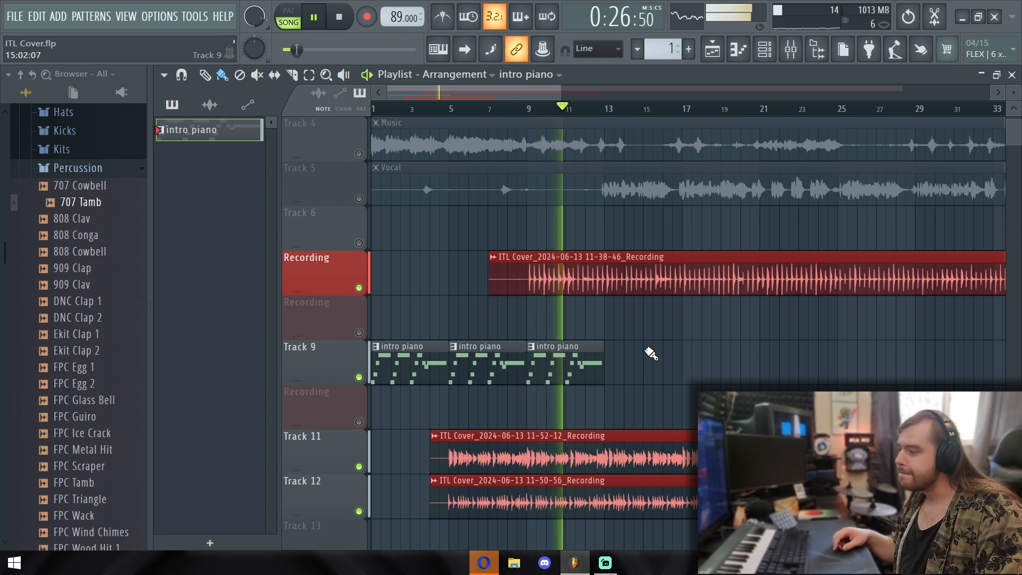
{"action": "scroll", "coordinate": [686, 359], "scroll_direction": "up", "scroll_amount": 2}
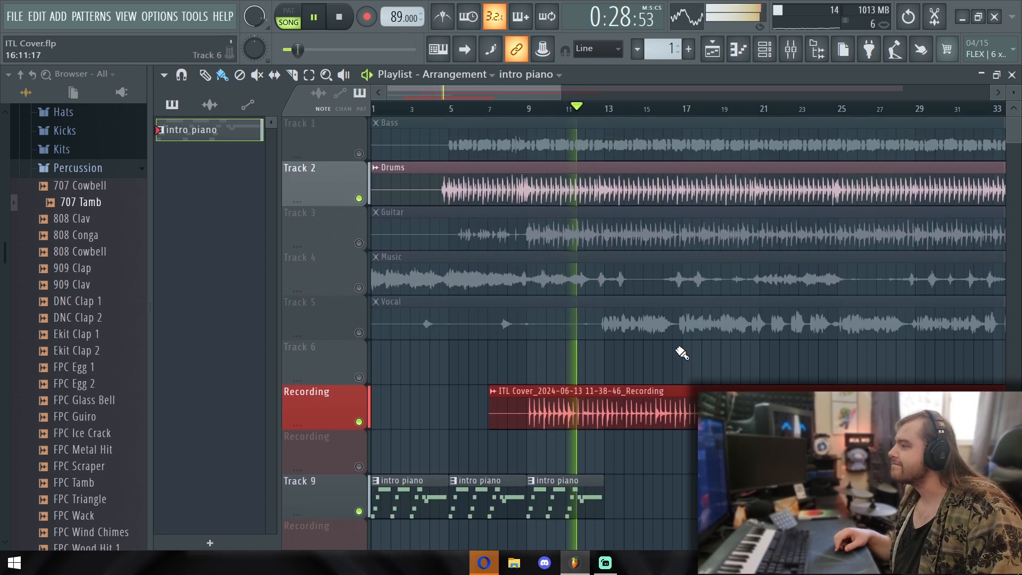
{"action": "scroll", "coordinate": [684, 372], "scroll_direction": "down", "scroll_amount": 3}
{"action": "scroll", "coordinate": [687, 384], "scroll_direction": "down", "scroll_amount": 1}
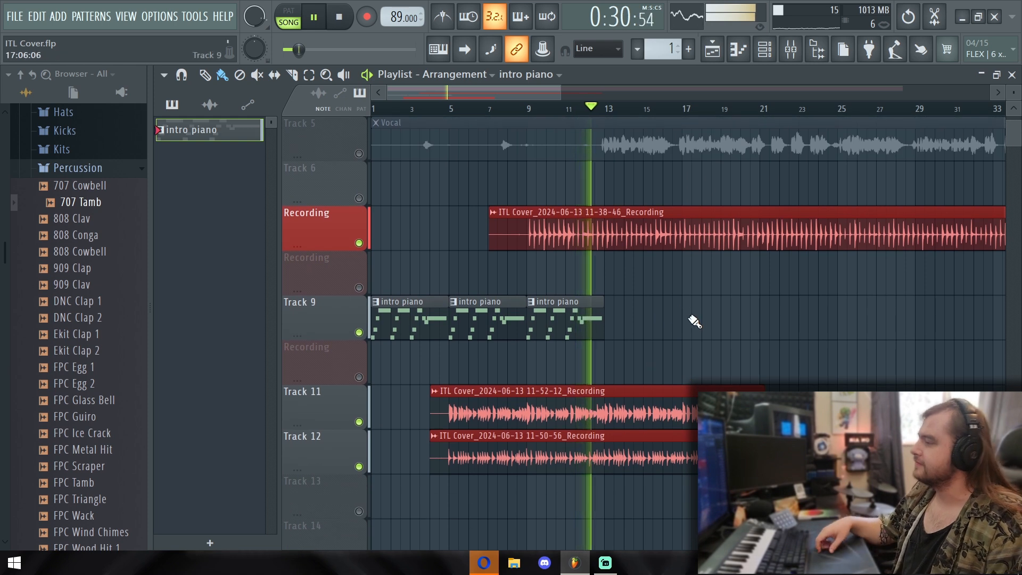
{"action": "scroll", "coordinate": [692, 303], "scroll_direction": "up", "scroll_amount": 1}
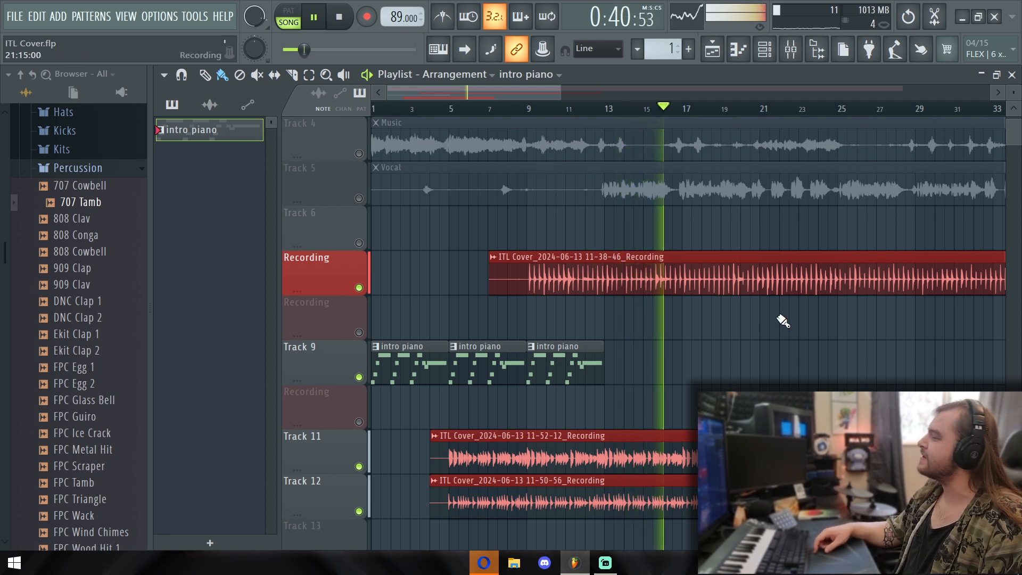
{"action": "key", "text": "space"}
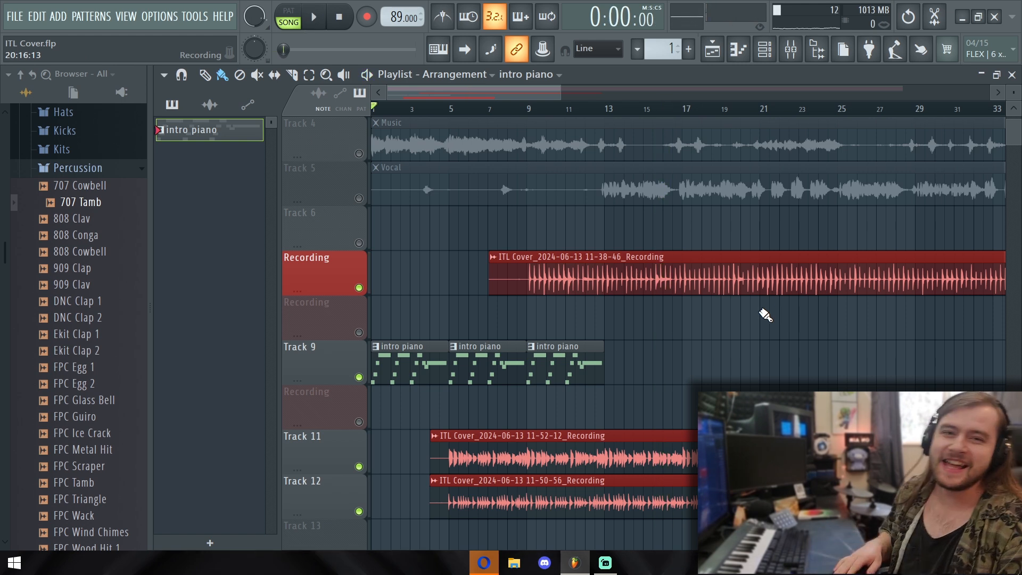